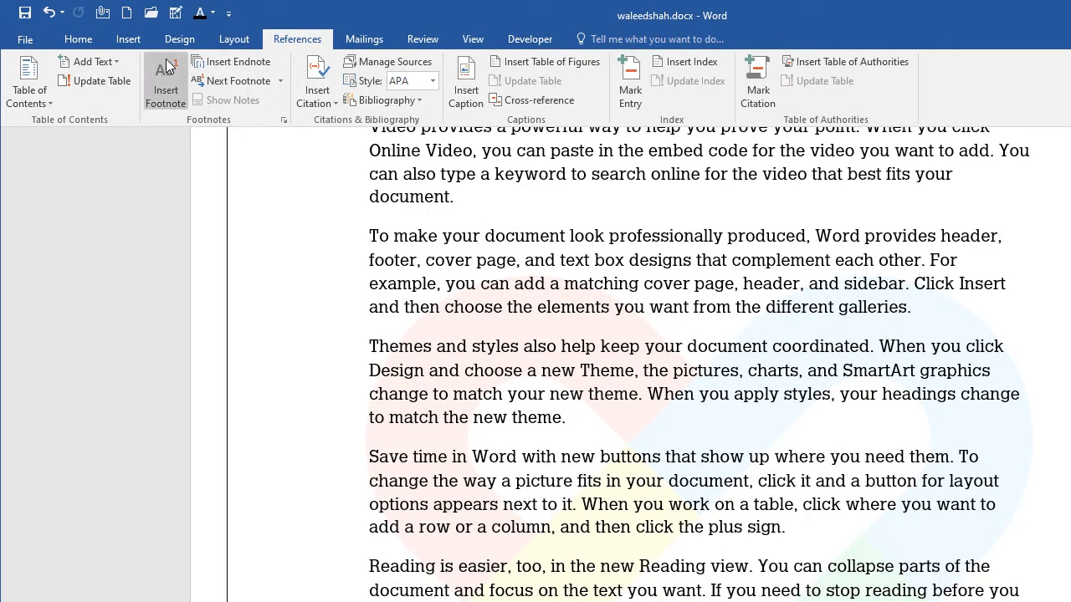
scroll(502, 228, "up", 3)
scroll(502, 239, "down", 2)
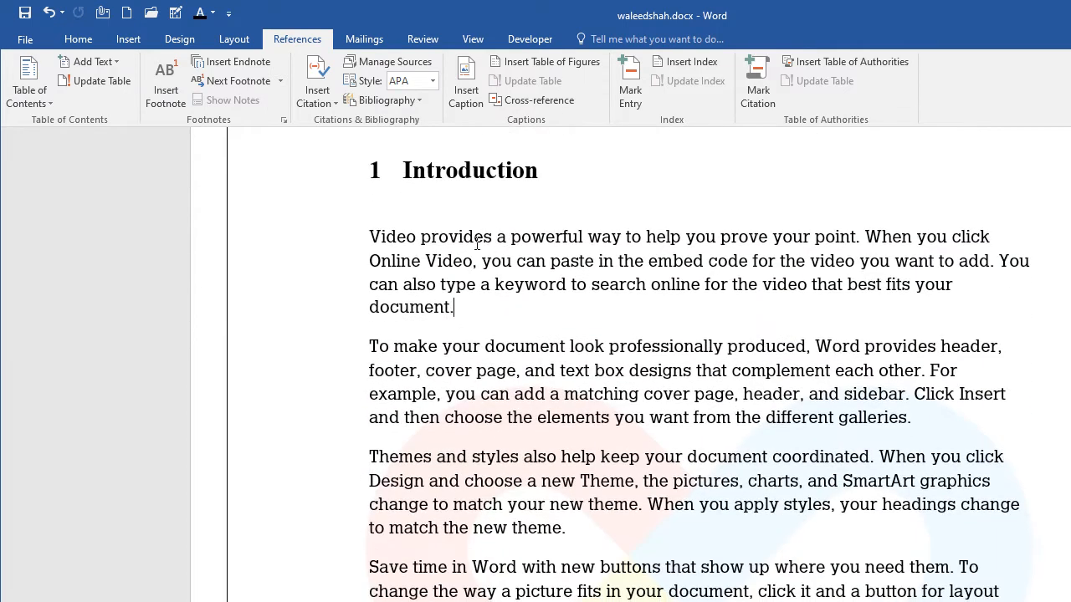
left_click_drag(369, 231, 646, 285)
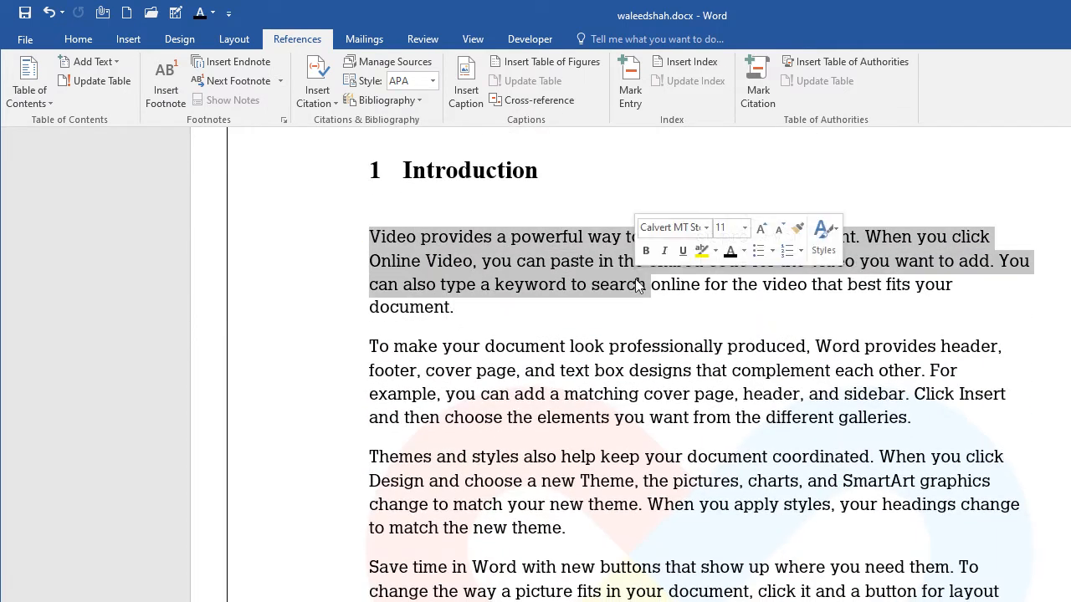
left_click(745, 299)
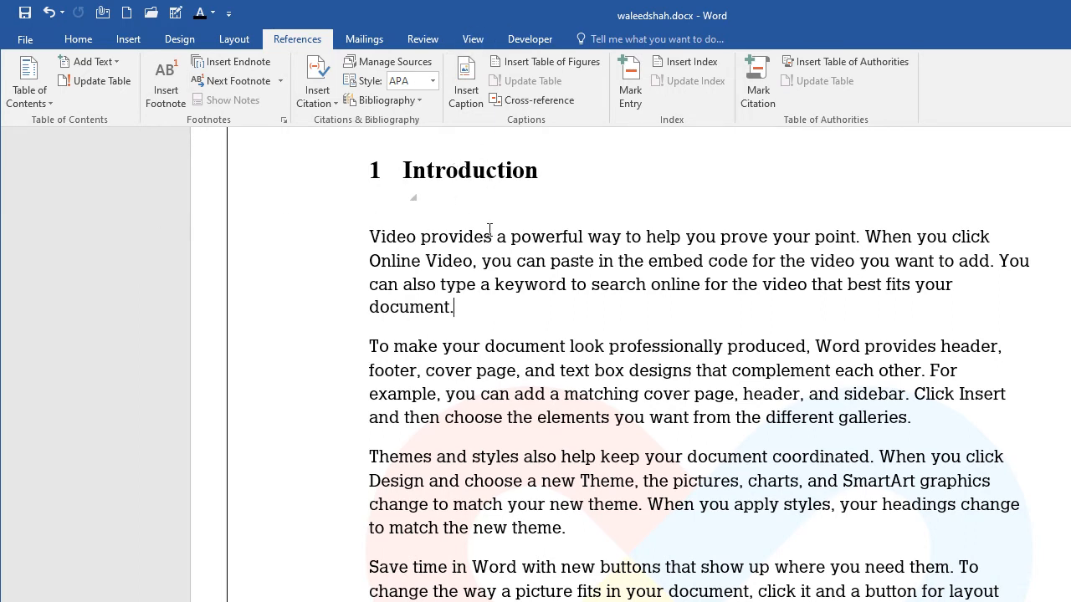
left_click(457, 301)
left_click(576, 285)
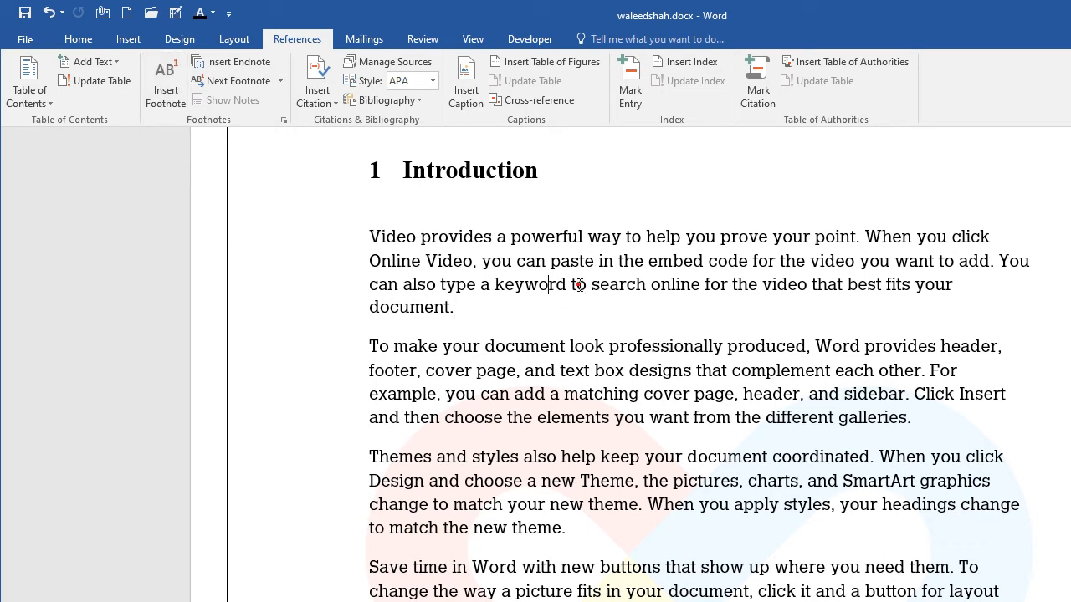
left_click(455, 309)
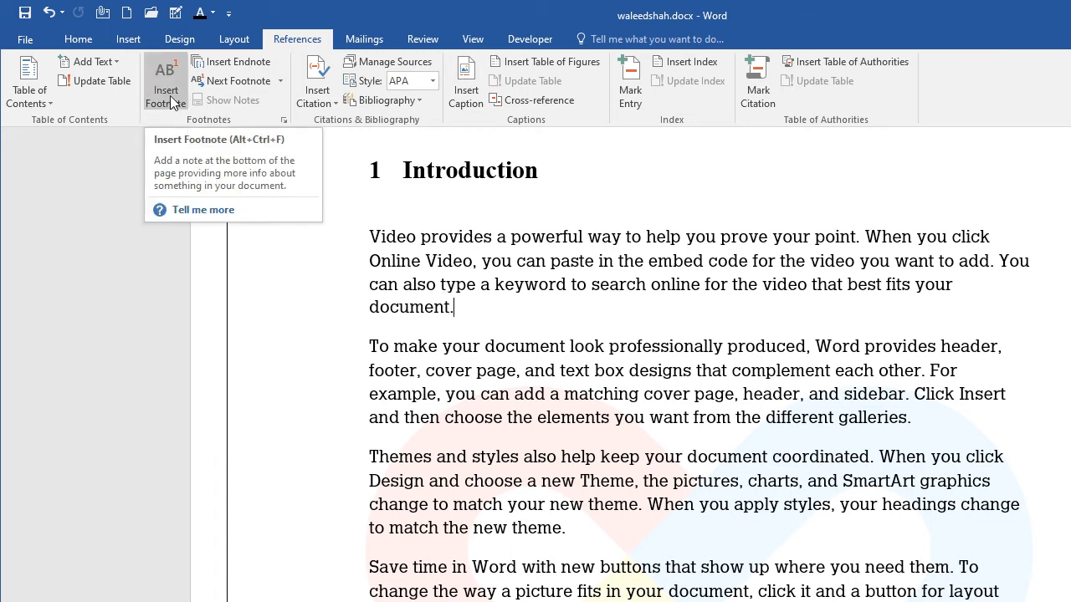
left_click(478, 309)
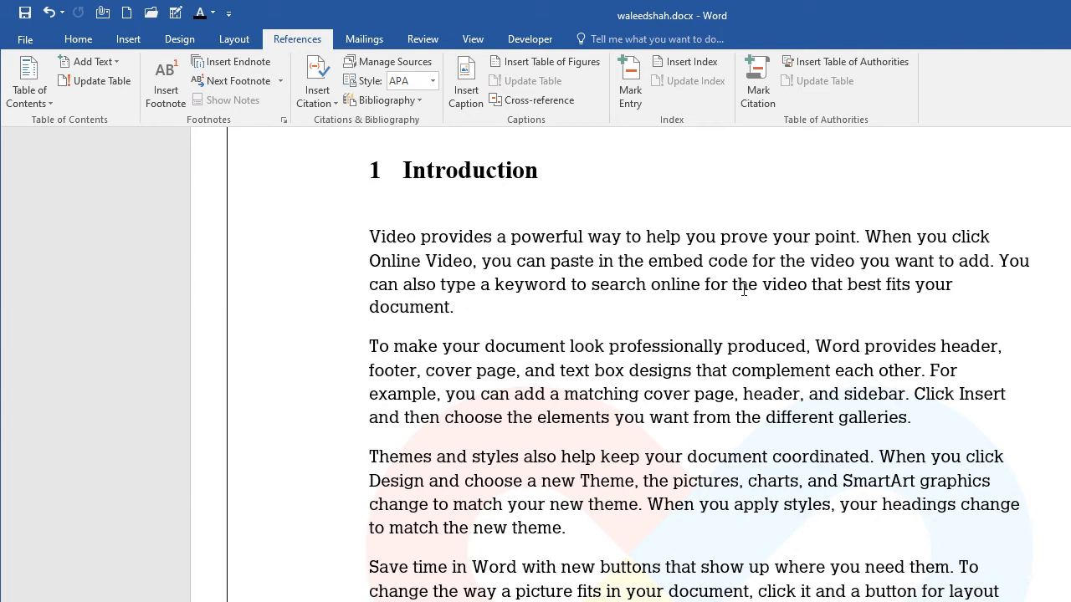
left_click_drag(471, 307, 368, 279)
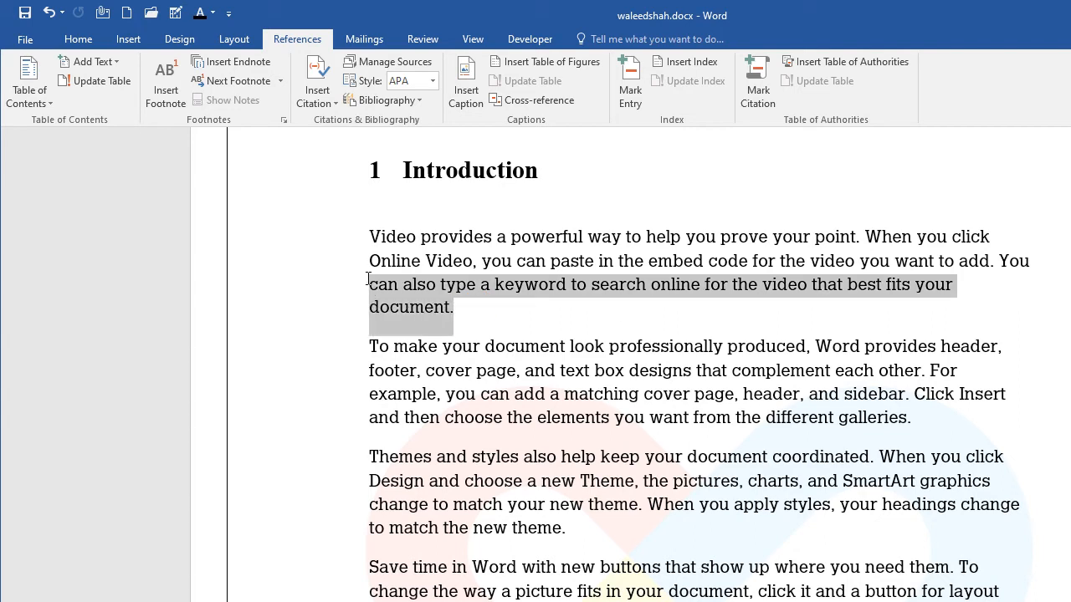
left_click(484, 310)
left_click_drag(483, 310, 344, 234)
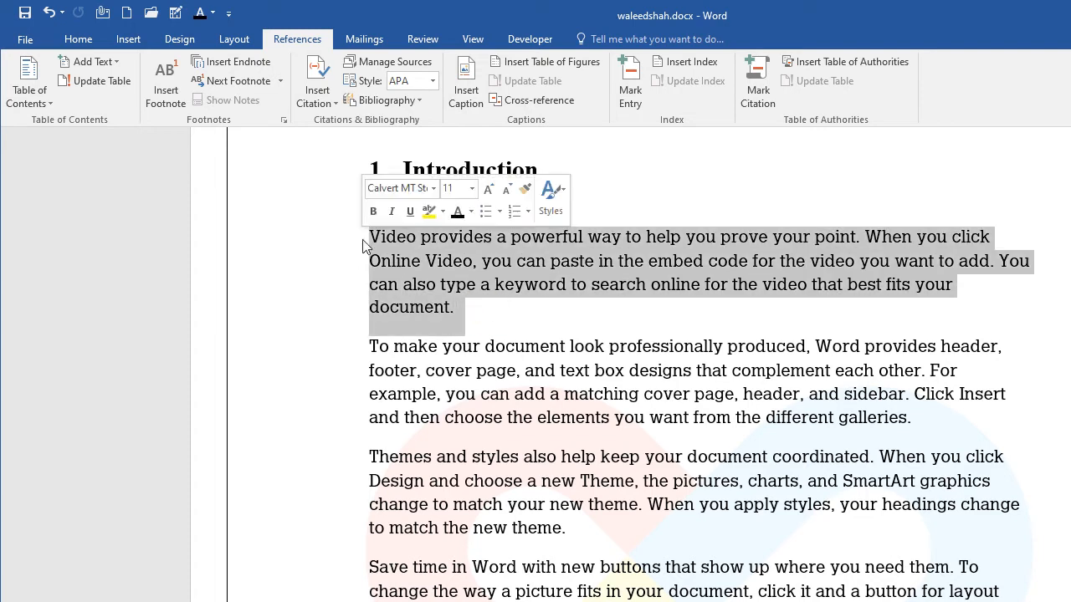
Insert a footnote at the end of the first Introduction paragraph and enter "Book name physics writeen" as its text
left_click(470, 310)
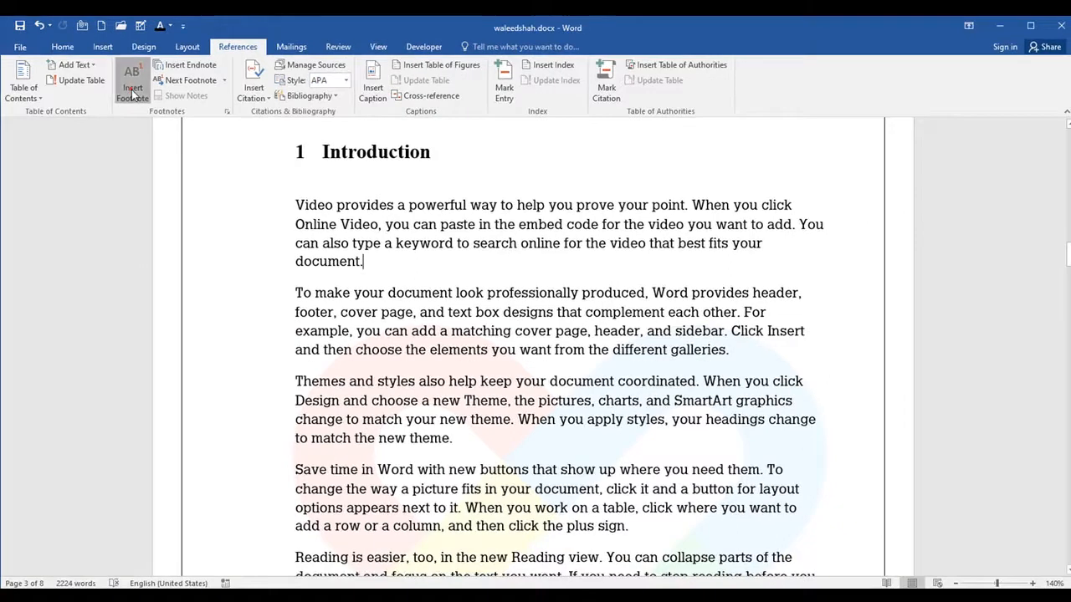
left_click(164, 87)
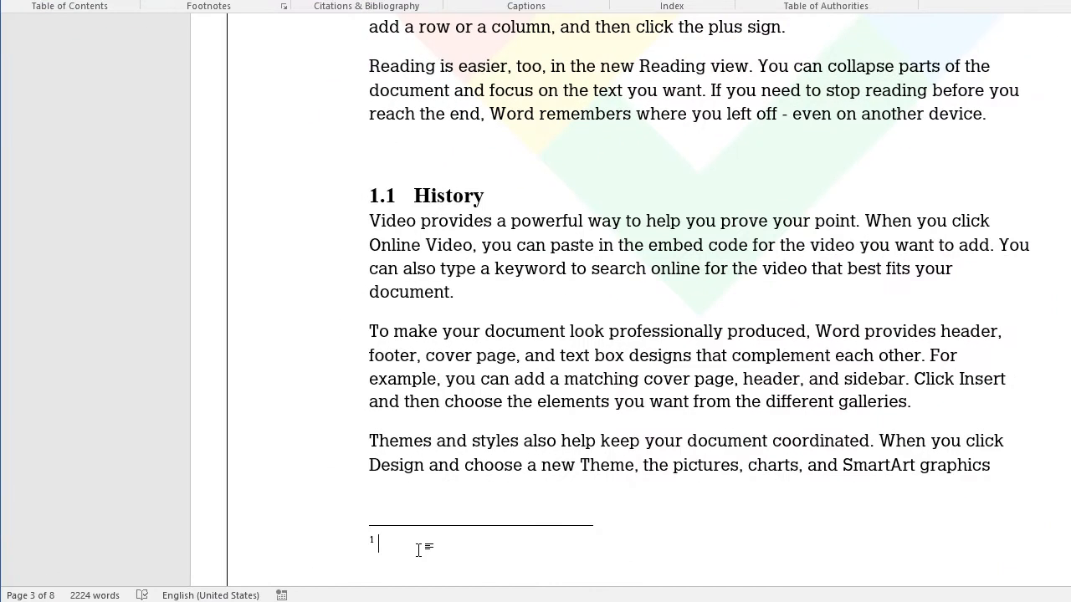
type("Book name physi")
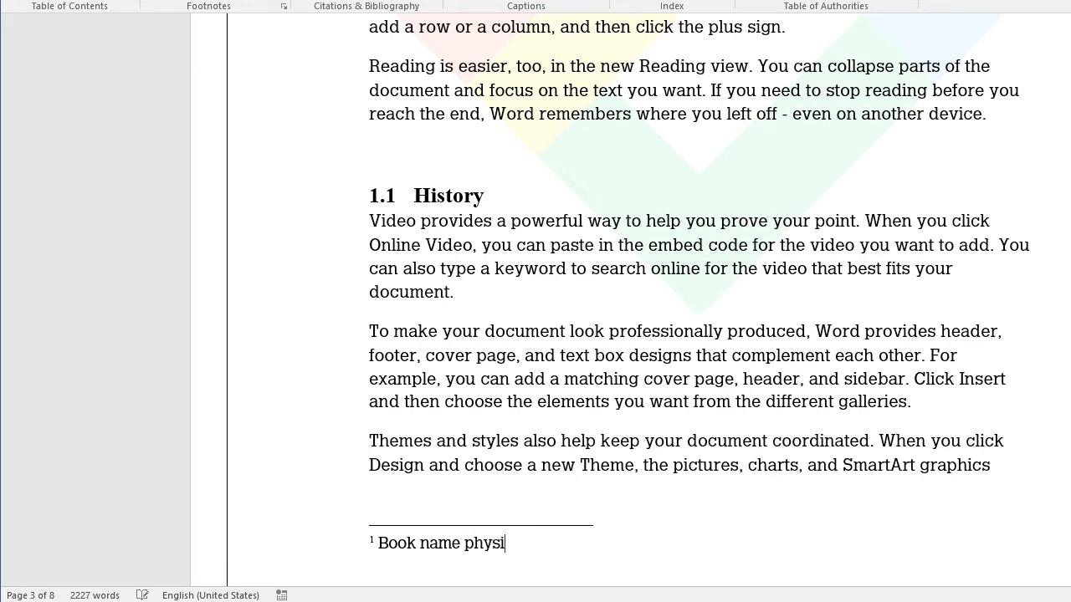
type("cs writeen")
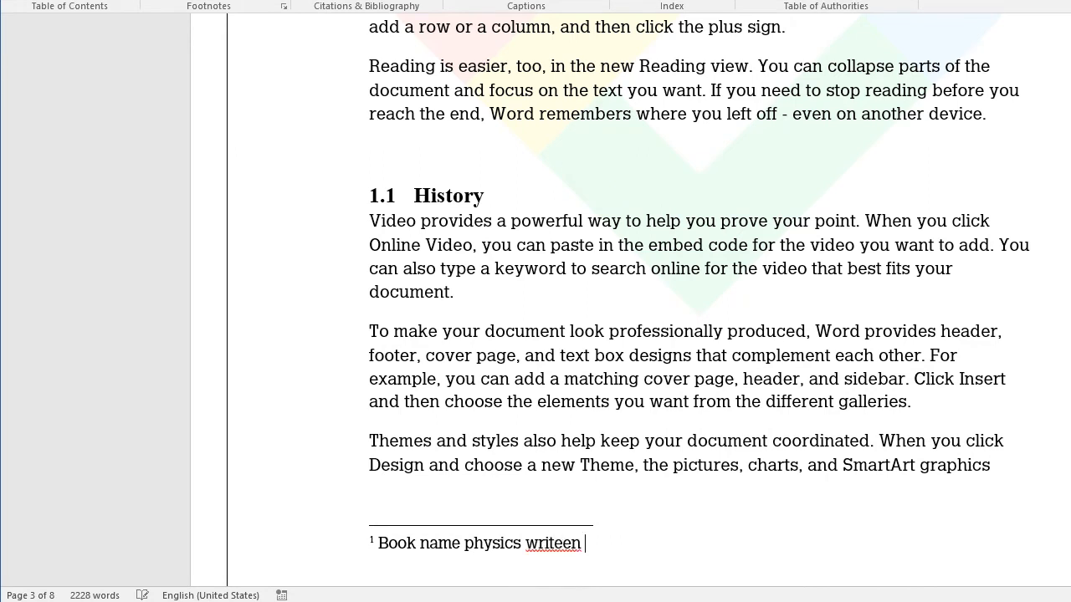
Replace the text of the first footnote with "This word is about etc......"
key("BackSpace")
key("BackSpace")
key("BackSpace")
type("ten")
key("BackSpace")
key("BackSpace")
key("BackSpace")
key("BackSpace")
key("BackSpace")
key("BackSpace")
key("BackSpace")
key("BackSpace")
key("BackSpace")
key("BackSpace")
key("BackSpace")
key("BackSpace")
key("BackSpace")
key("BackSpace")
key("BackSpace")
key("BackSpace")
key("BackSpace")
key("BackSpace")
key("BackSpace")
key("BackSpace")
key("BackSpace")
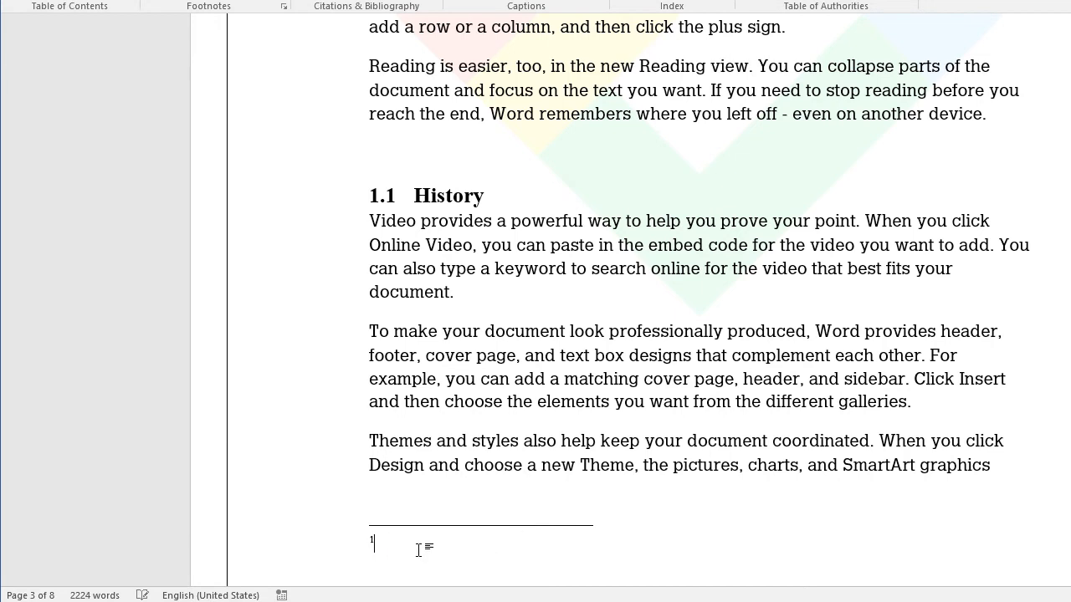
type("this")
key("BackSpace")
key("BackSpace")
key("BackSpace")
type("is word is about")
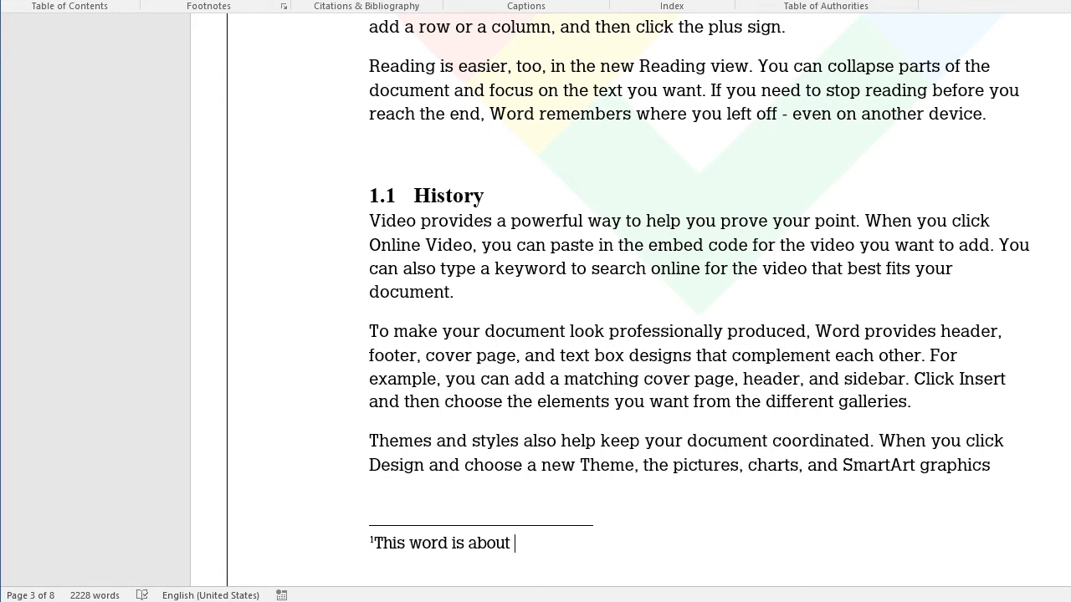
type(" etct")
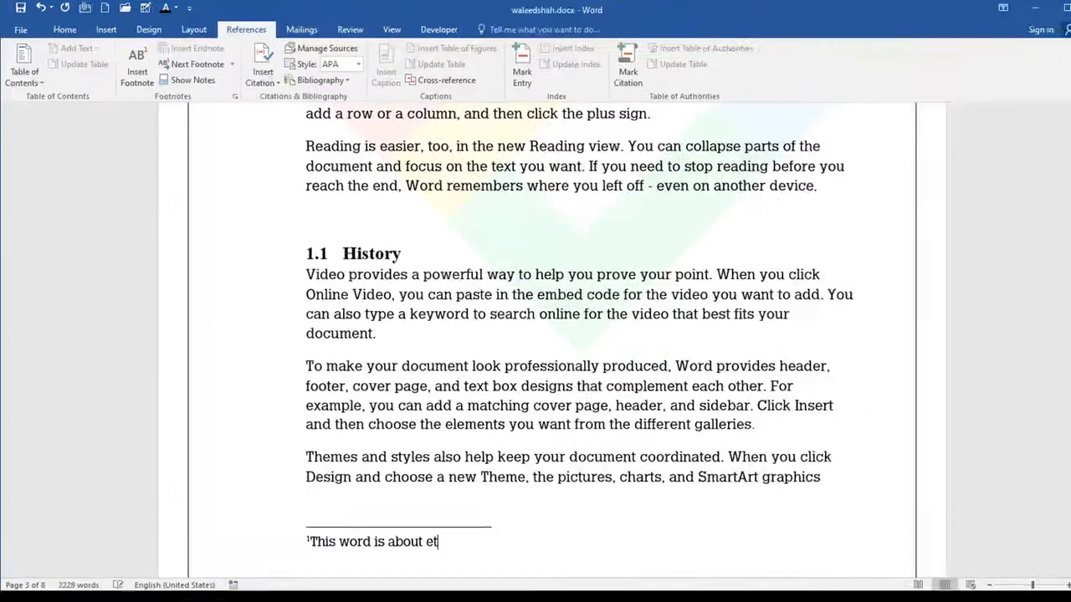
key("BackSpace")
type("......")
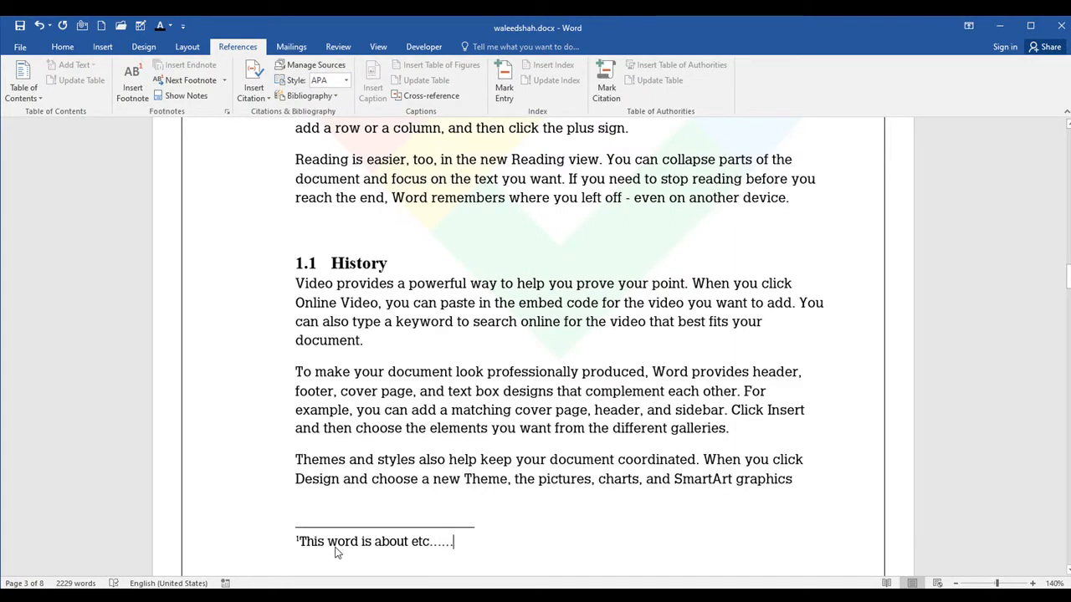
Insert a second footnote after "to match the new theme." in the Introduction's "Themes and styles" paragraph
scroll(259, 306, "up", 10)
scroll(330, 226, "up", 15)
scroll(409, 397, "down", 15)
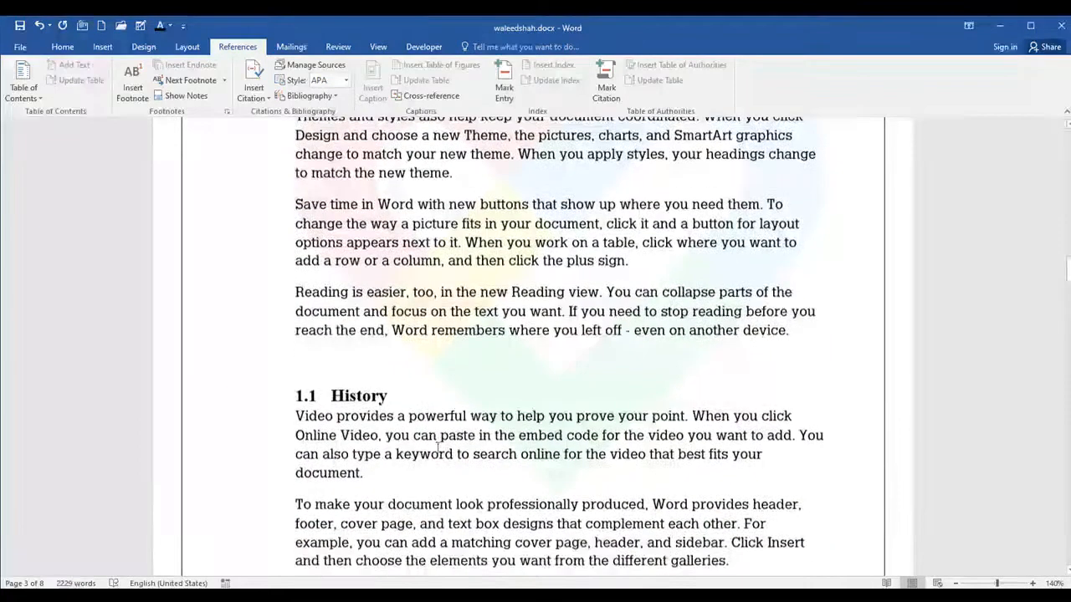
scroll(432, 429, "down", 5)
scroll(471, 346, "up", 6)
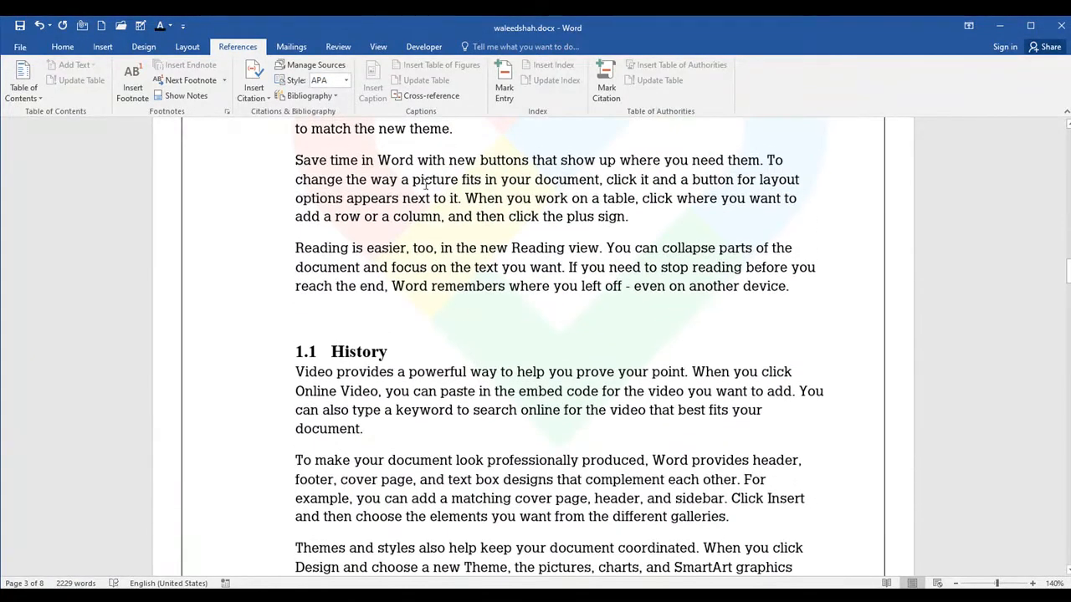
scroll(433, 234, "up", 3)
left_click(449, 306)
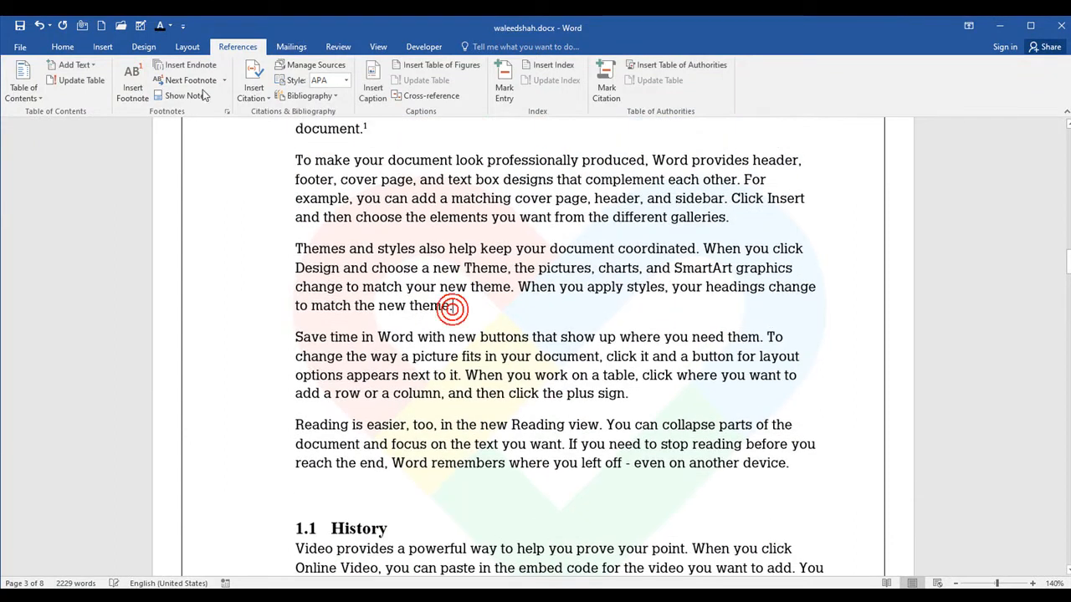
left_click(132, 80)
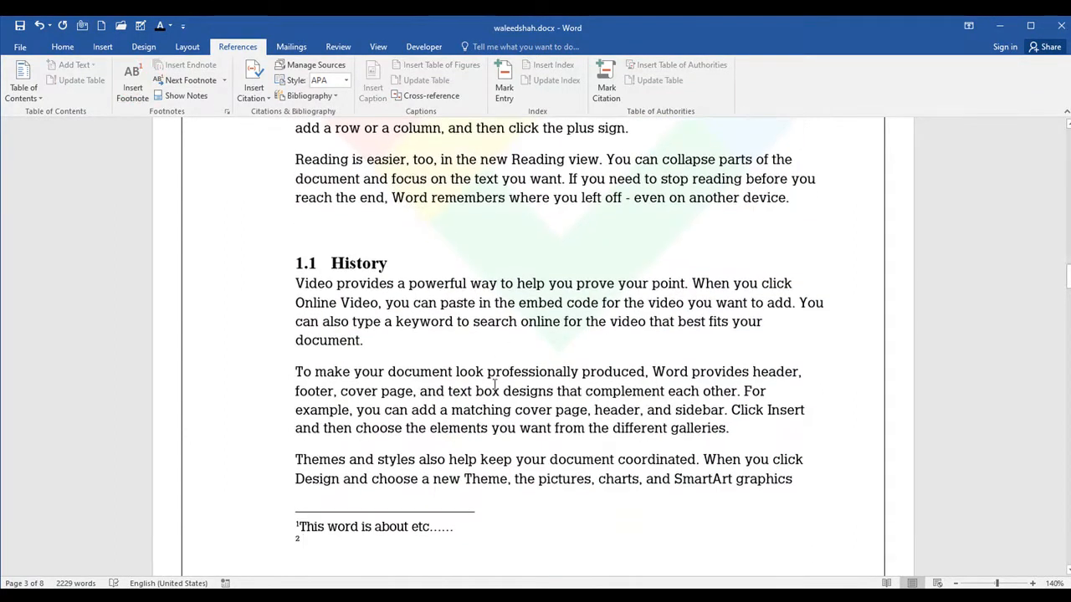
Delete the footnote reference mark at the end of the first Introduction paragraph
scroll(468, 412, "down", 5)
scroll(315, 220, "up", 10)
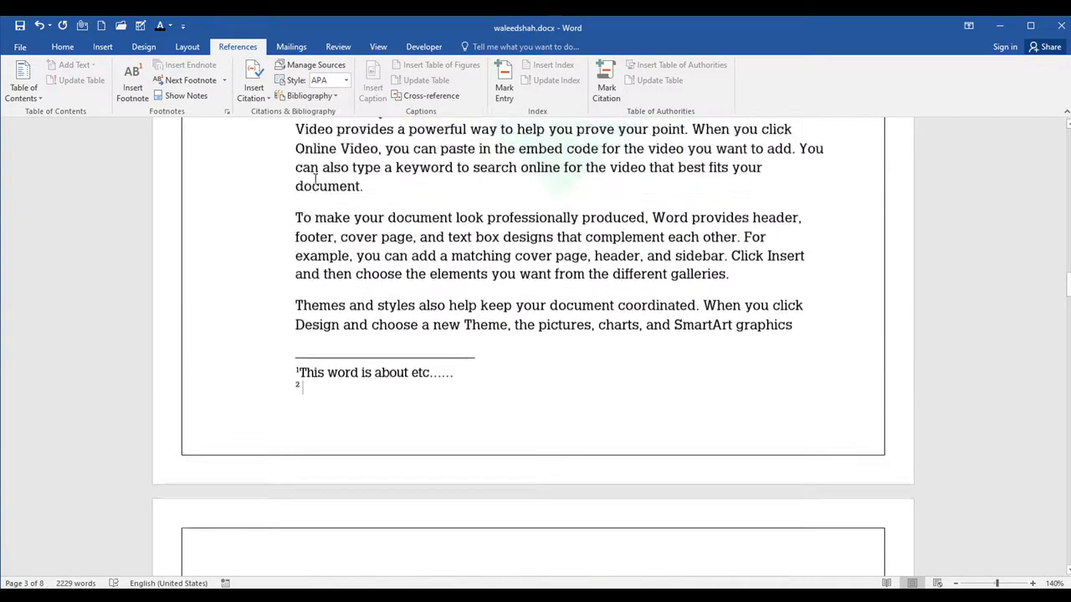
scroll(304, 176, "up", 6)
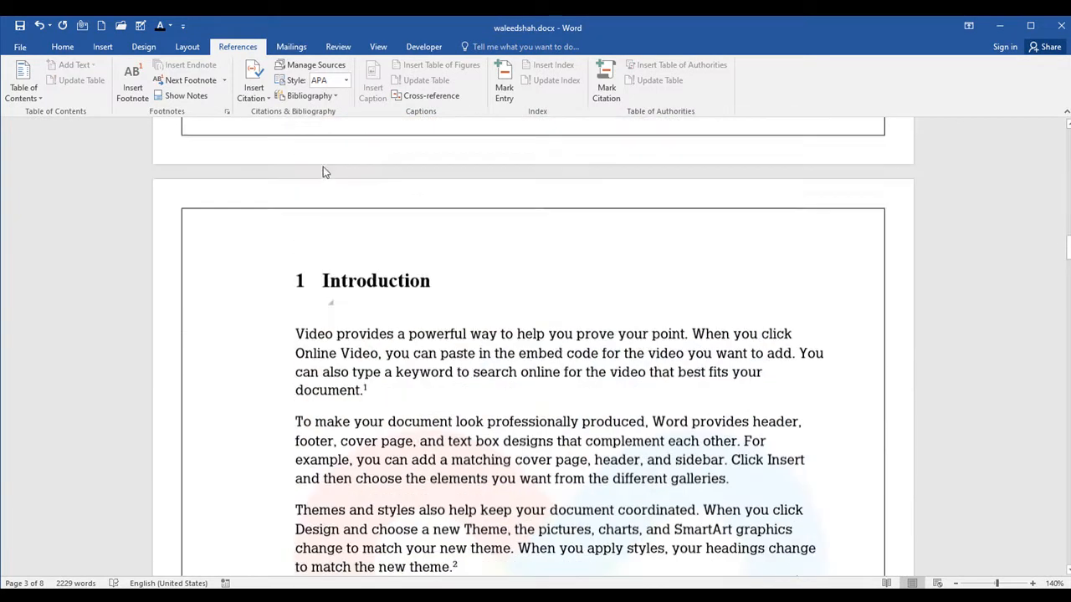
scroll(305, 200, "down", 6)
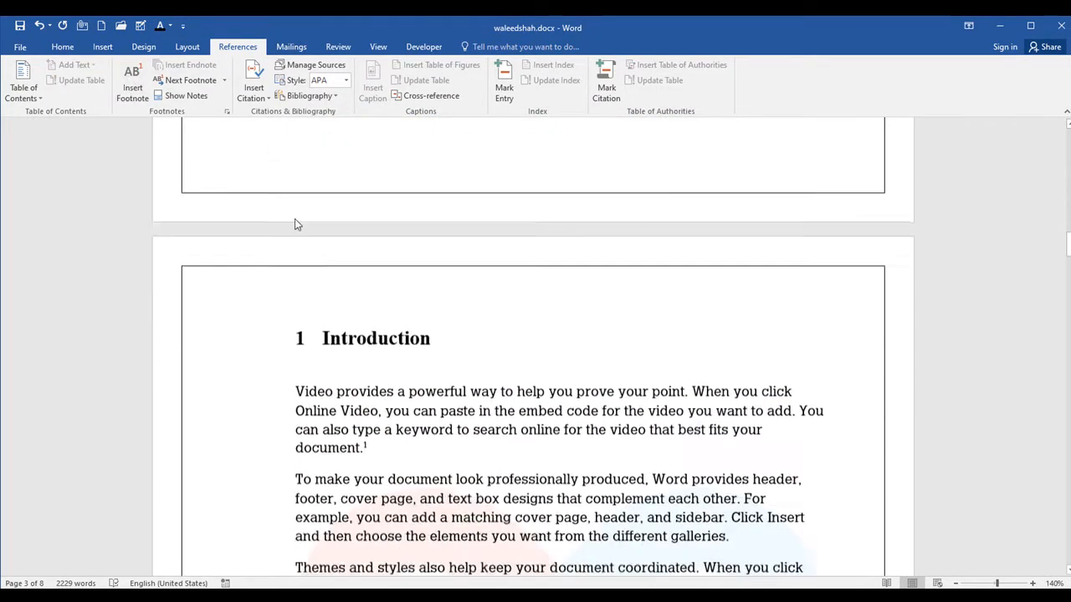
scroll(373, 281, "up", 2)
left_click(375, 258)
key("shift+Left")
key("Delete")
Delete the remaining footnote's reference mark at the end of the Introduction's "Themes and styles" paragraph
scroll(370, 310, "down", 8)
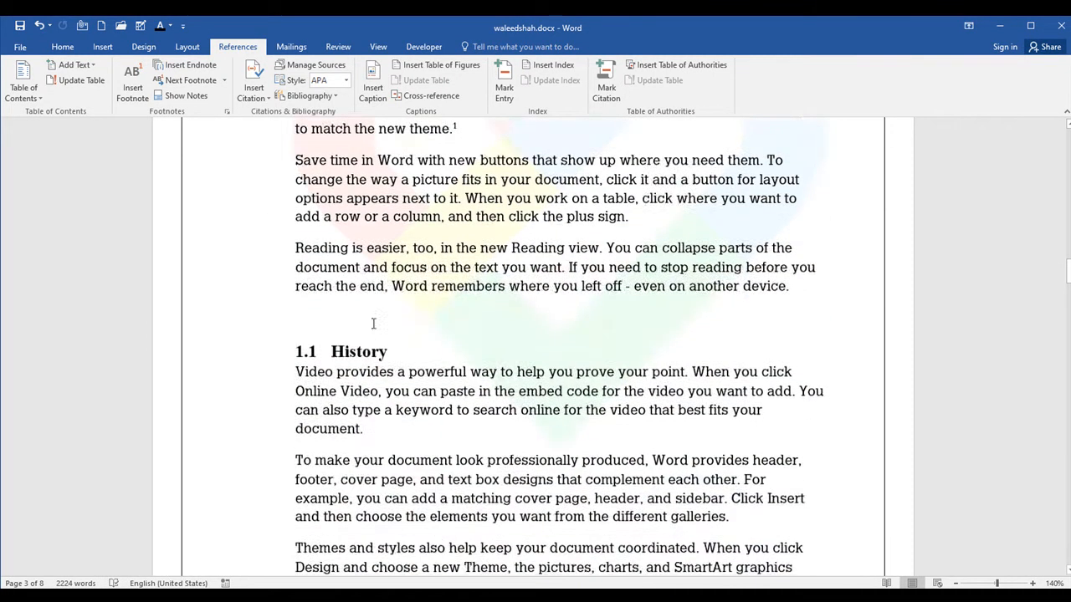
scroll(495, 274, "up", 3)
scroll(494, 273, "up", 3)
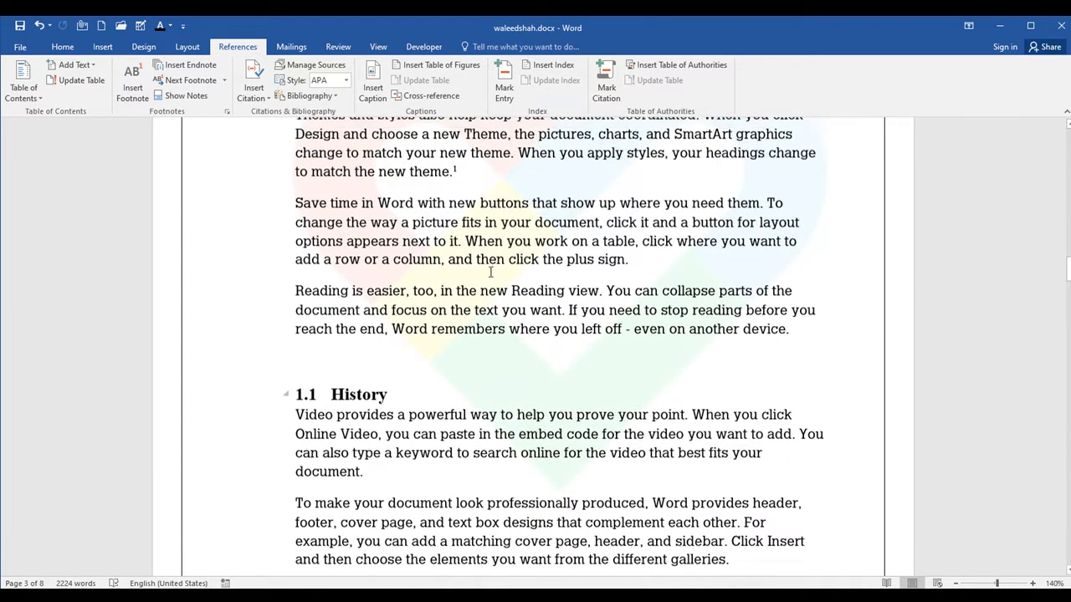
key("shift+Left")
key("Delete")
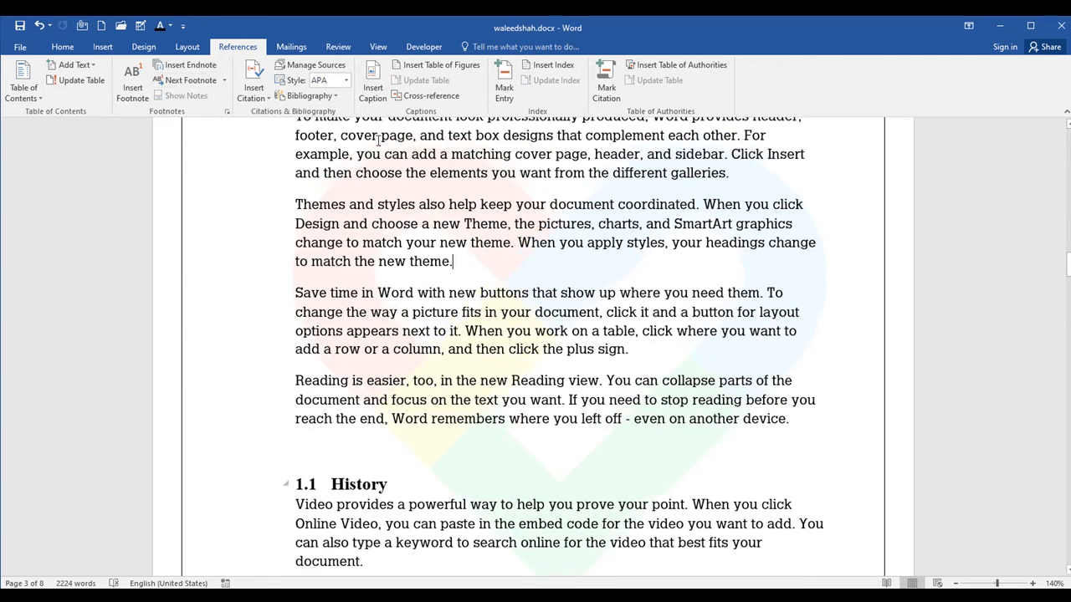
Insert an endnote at the end of the first Introduction paragraph
scroll(379, 146, "up", 2)
scroll(379, 146, "up", 2)
left_click(392, 262)
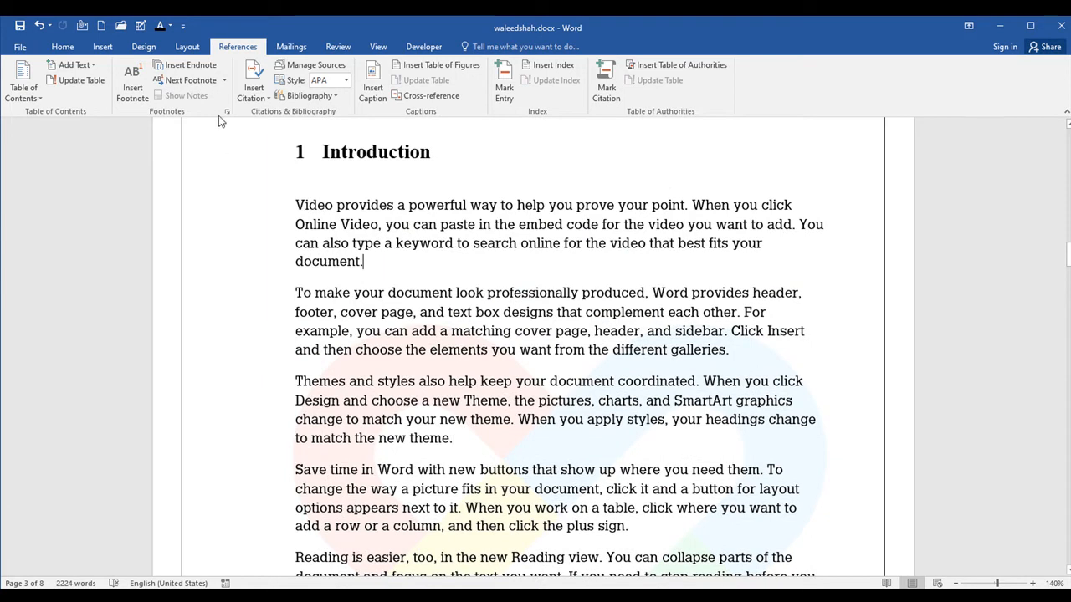
left_click(189, 65)
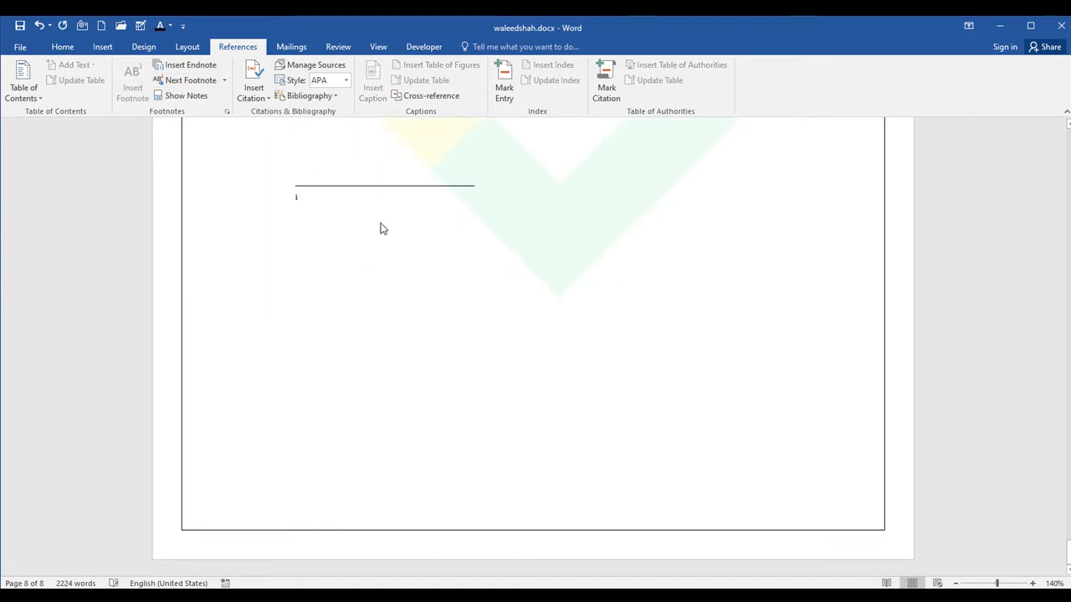
Return to the first Introduction paragraph and delete the endnote reference mark at its end
scroll(387, 222, "up", 15)
scroll(390, 194, "up", 18)
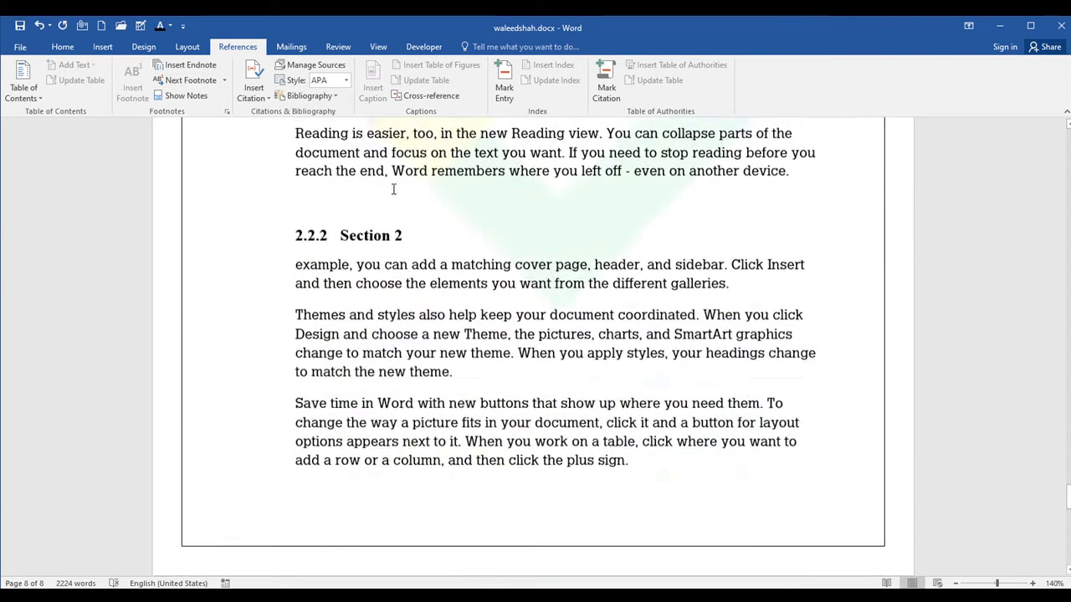
left_click_drag(1069, 471, 1065, 276)
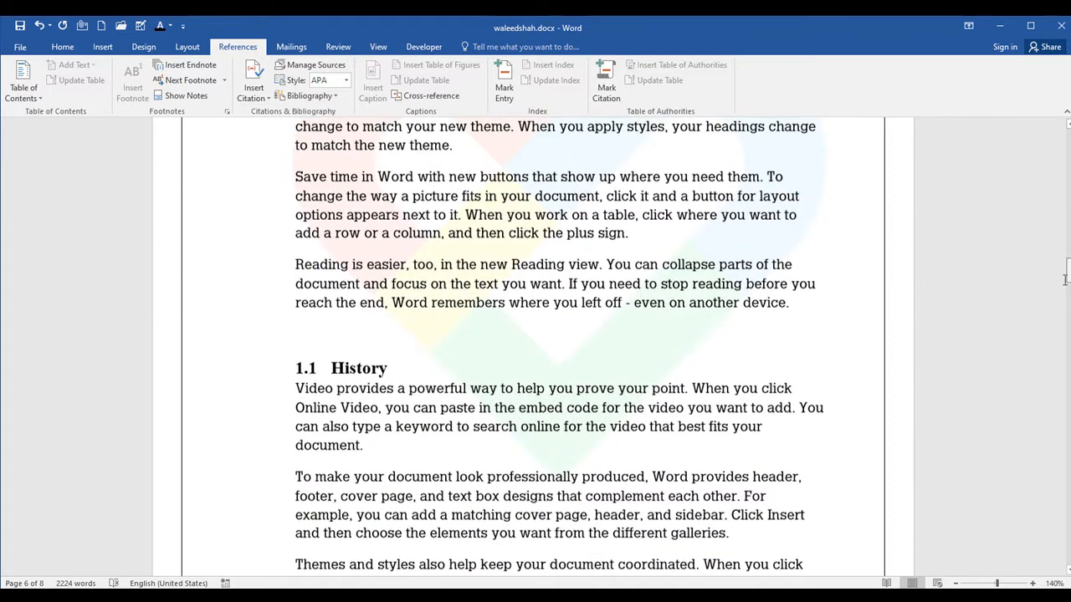
scroll(402, 239, "up", 5)
scroll(403, 240, "down", 10)
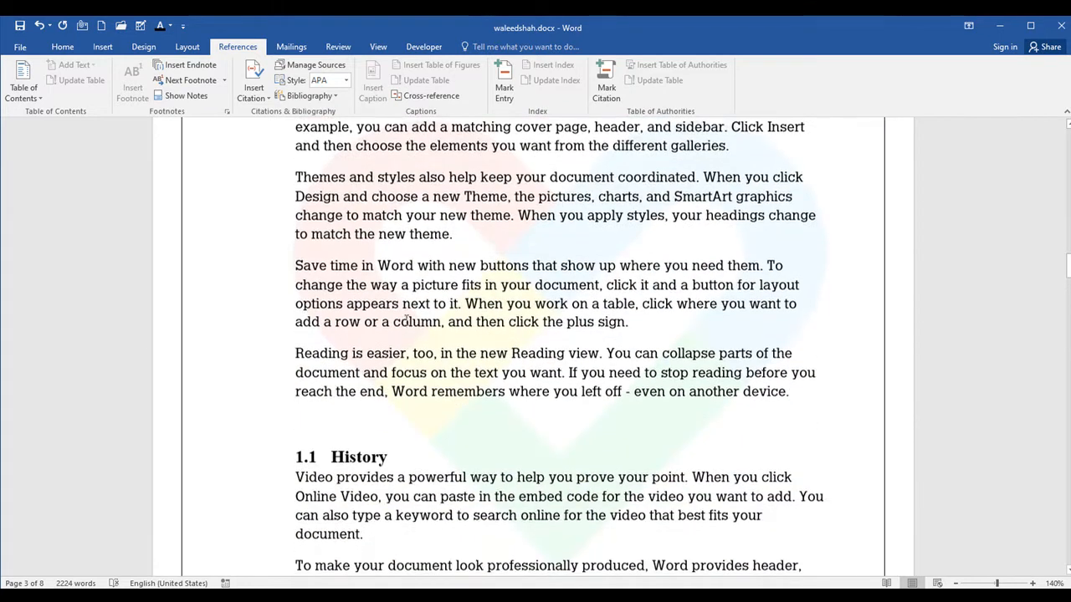
scroll(386, 255, "up", 5)
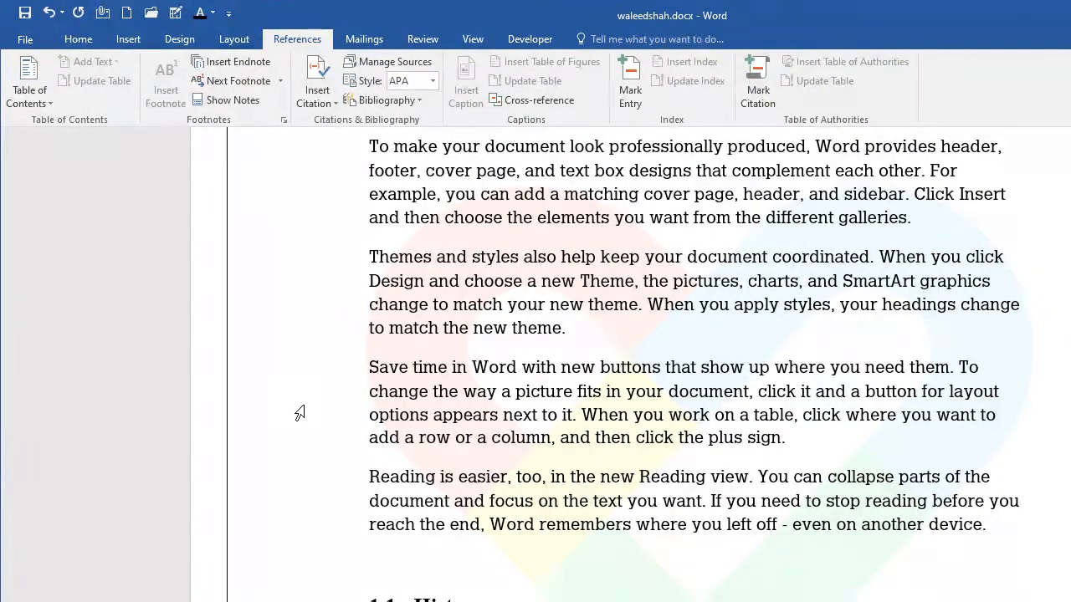
scroll(466, 295, "up", 1)
scroll(473, 294, "up", 2)
scroll(477, 335, "down", 1)
scroll(477, 335, "up", 1)
scroll(472, 337, "down", 1)
left_click(477, 375)
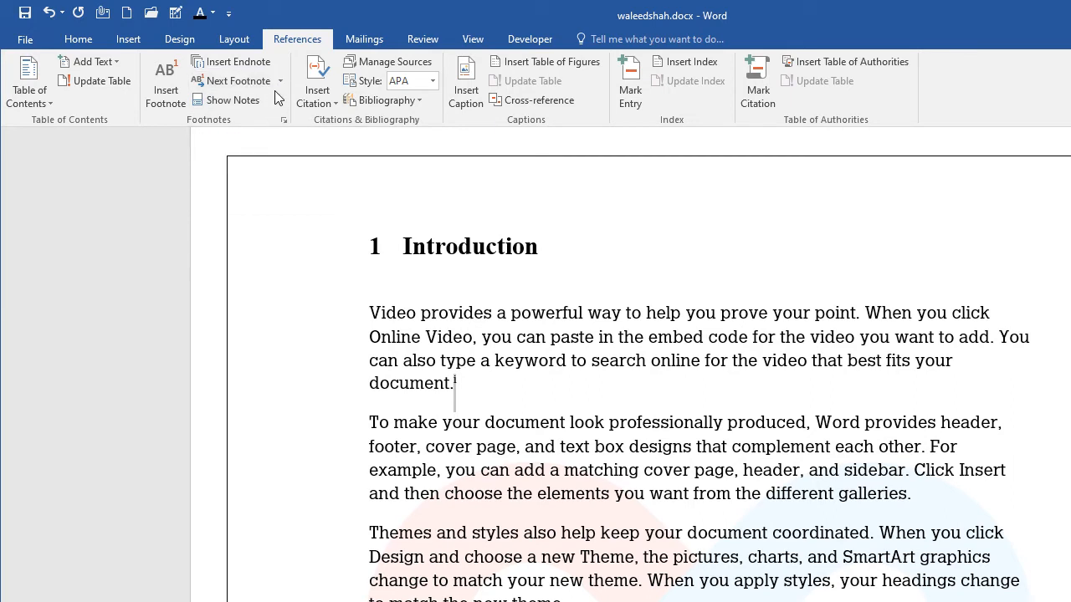
key("BackSpace")
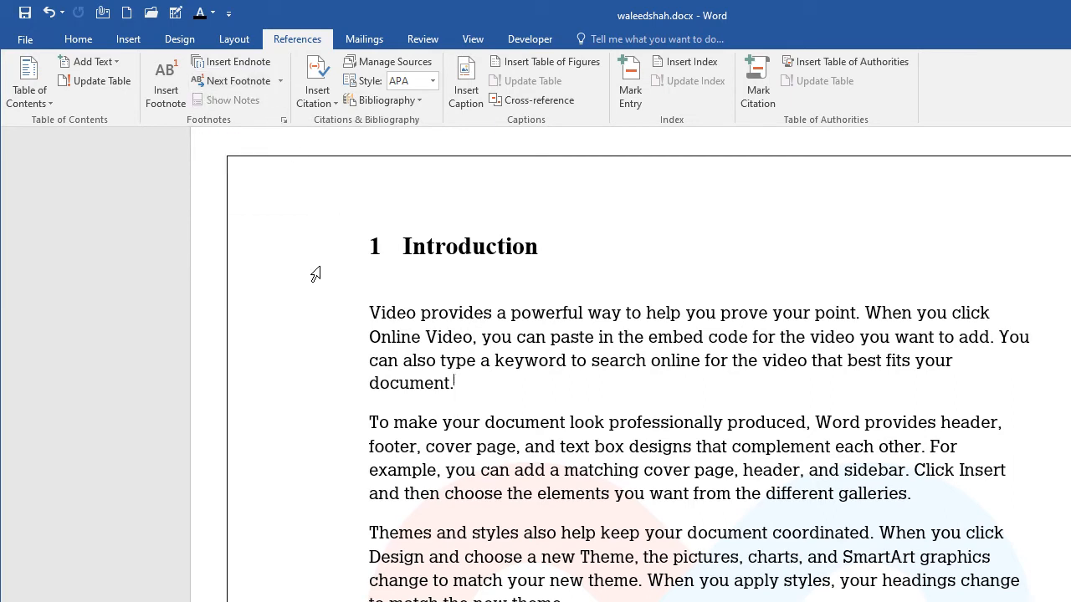
Insert an endnote at the end of the first Introduction paragraph
left_click(277, 84)
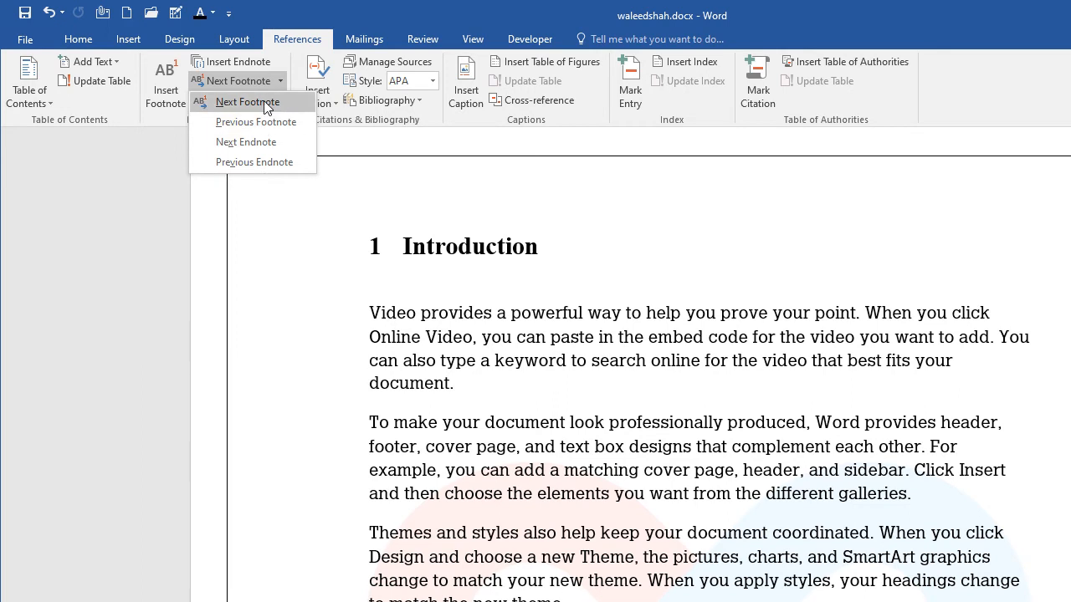
left_click(470, 384)
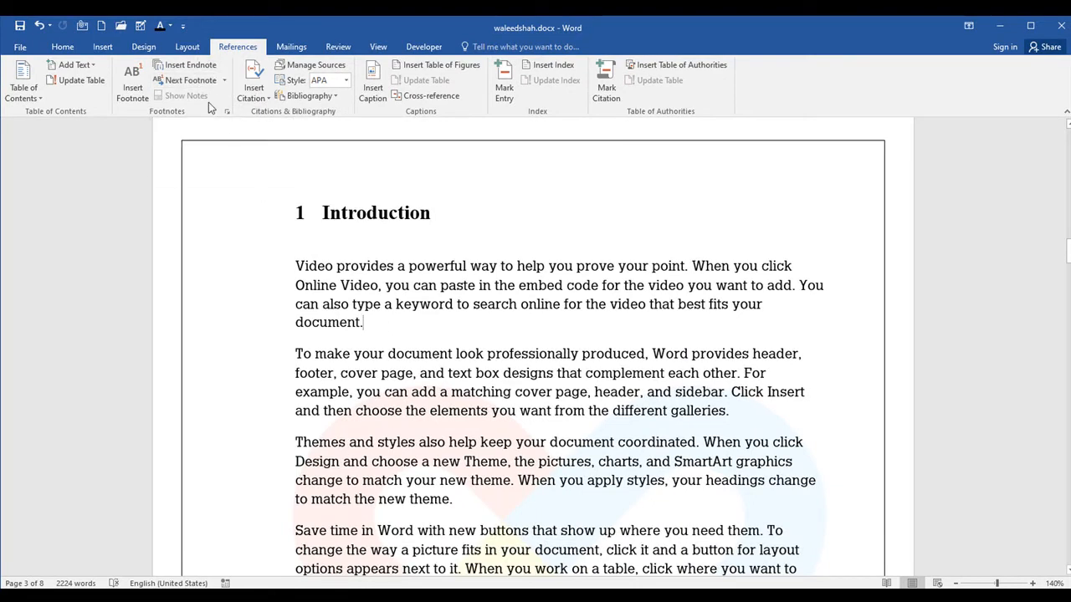
left_click(363, 352)
left_click(375, 328)
left_click(169, 66)
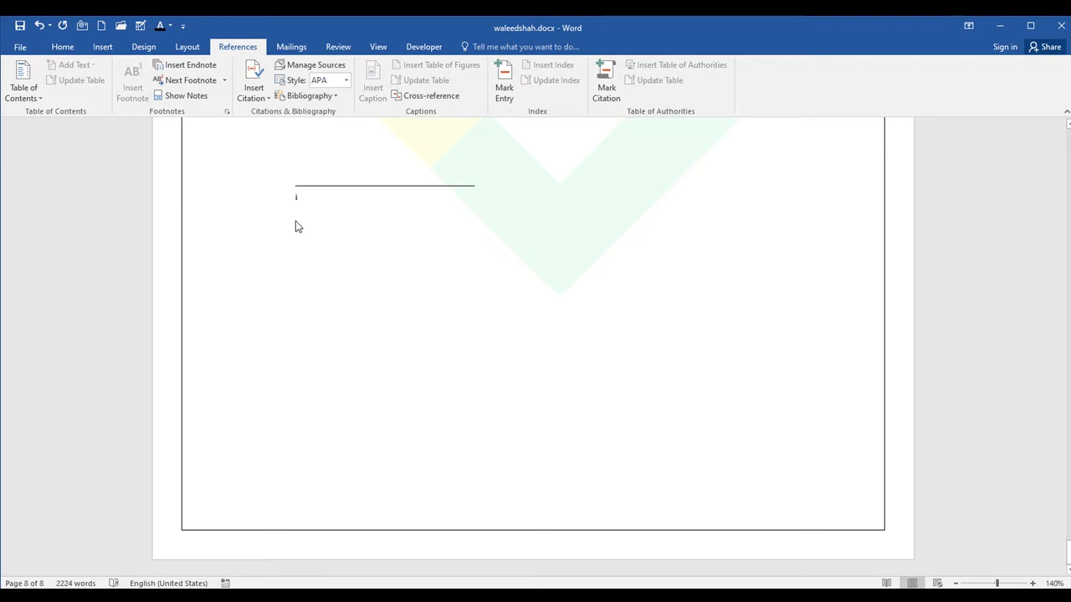
Go from the endnote back to its reference in the Introduction and delete the reference mark
scroll(356, 203, "up", 15)
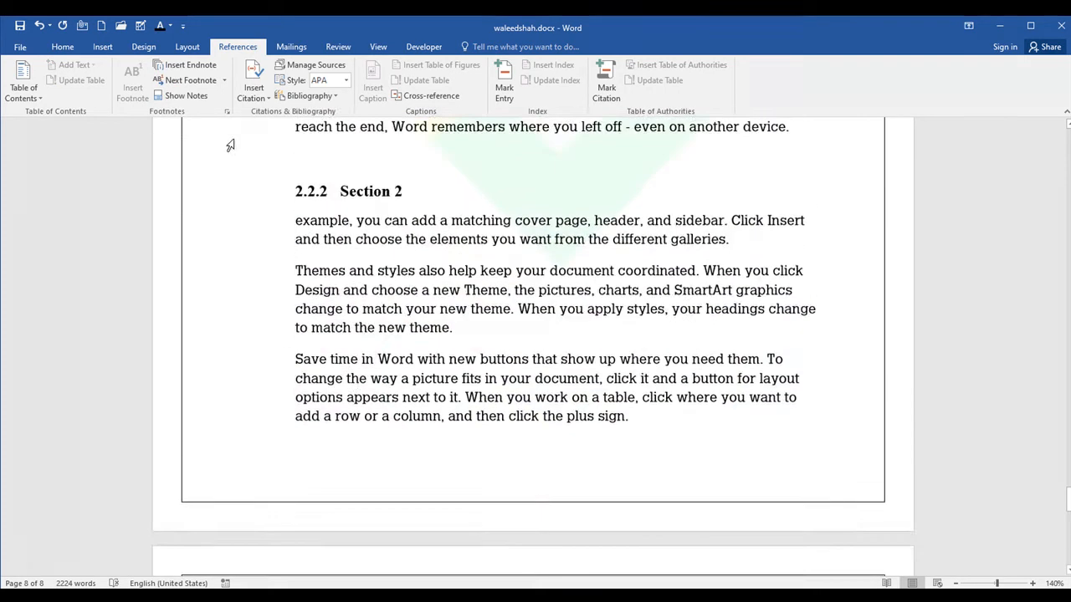
left_click(187, 95)
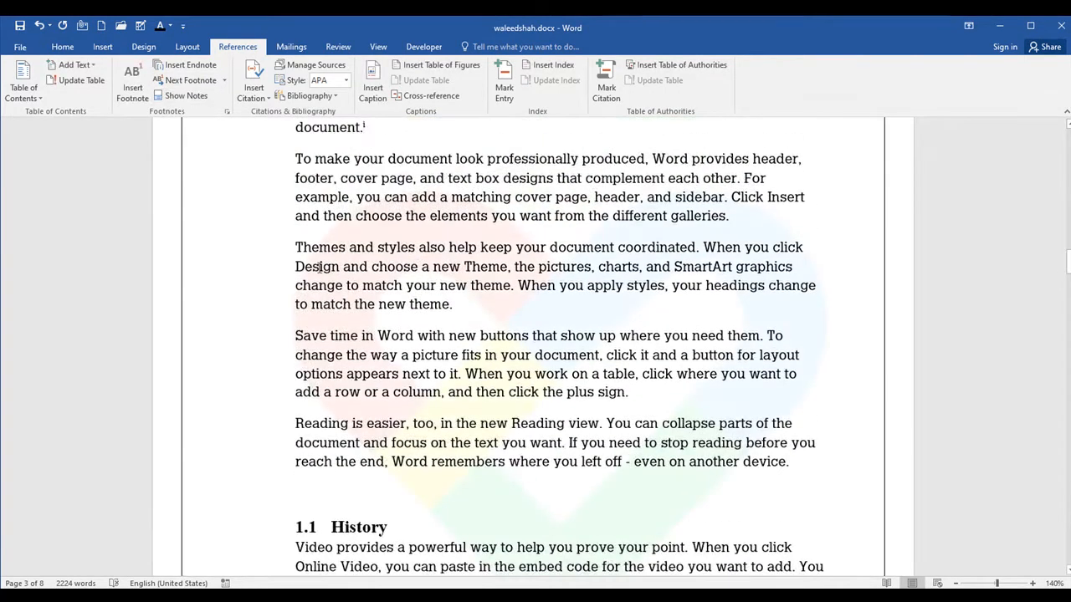
scroll(390, 171, "up", 1)
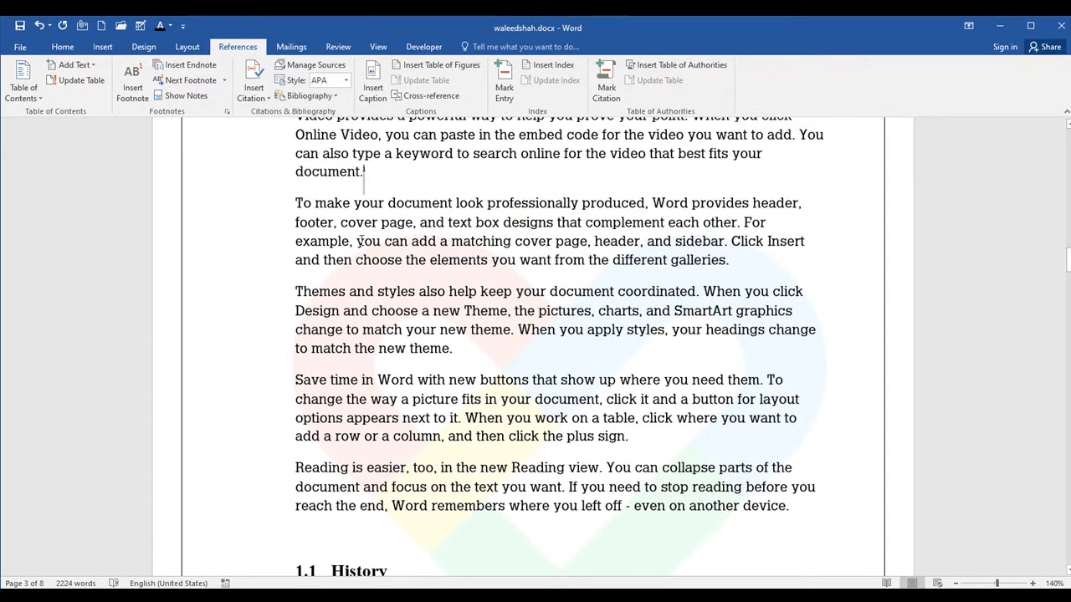
key("BackSpace")
Start a new citation source of type Journal Article at the end of the first Introduction paragraph
left_click(259, 96)
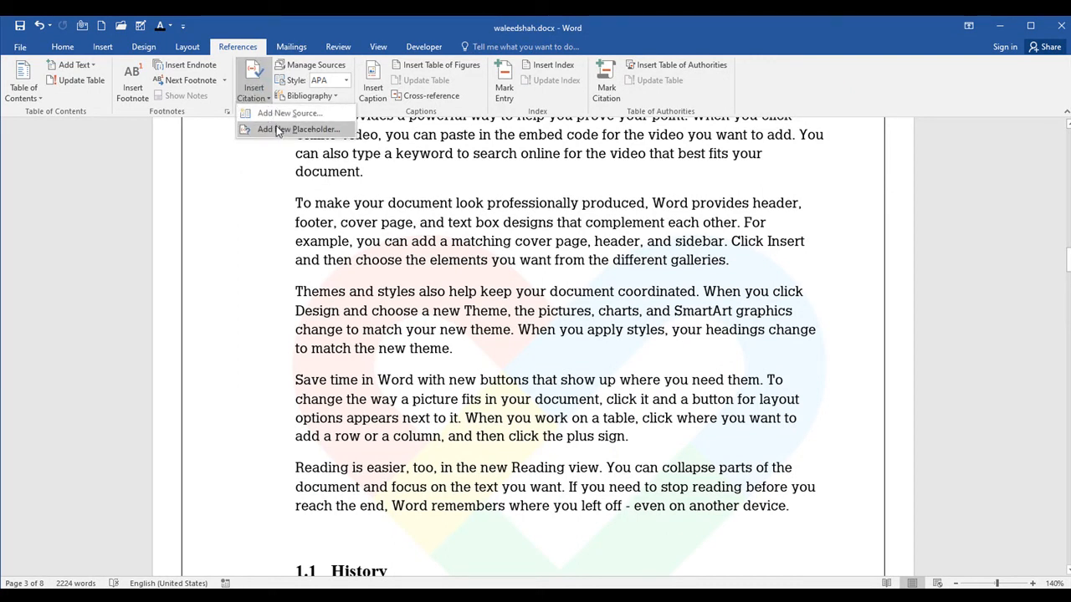
left_click(281, 117)
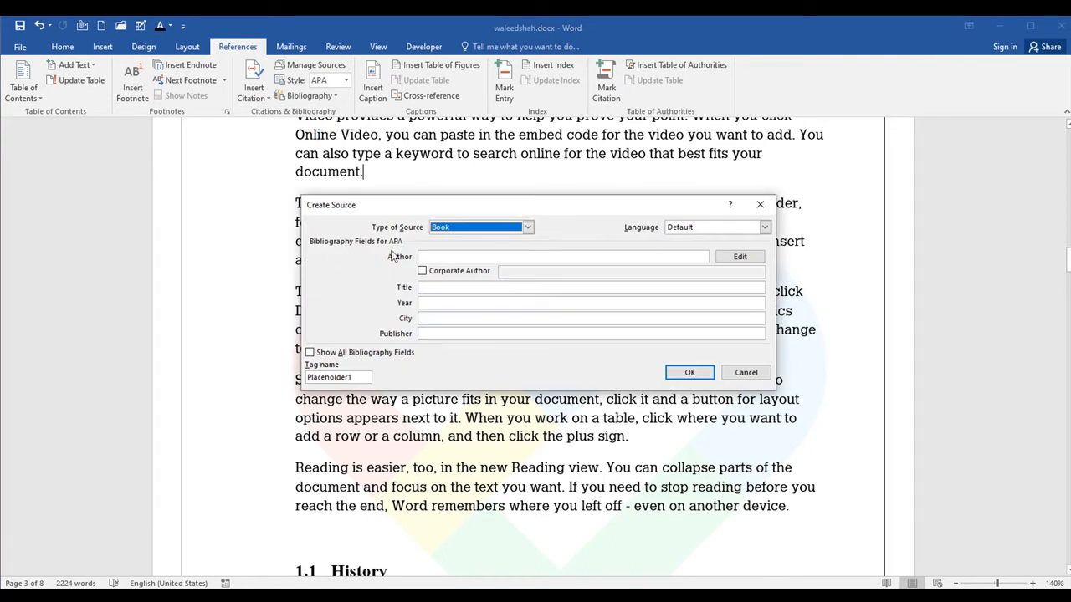
left_click(528, 228)
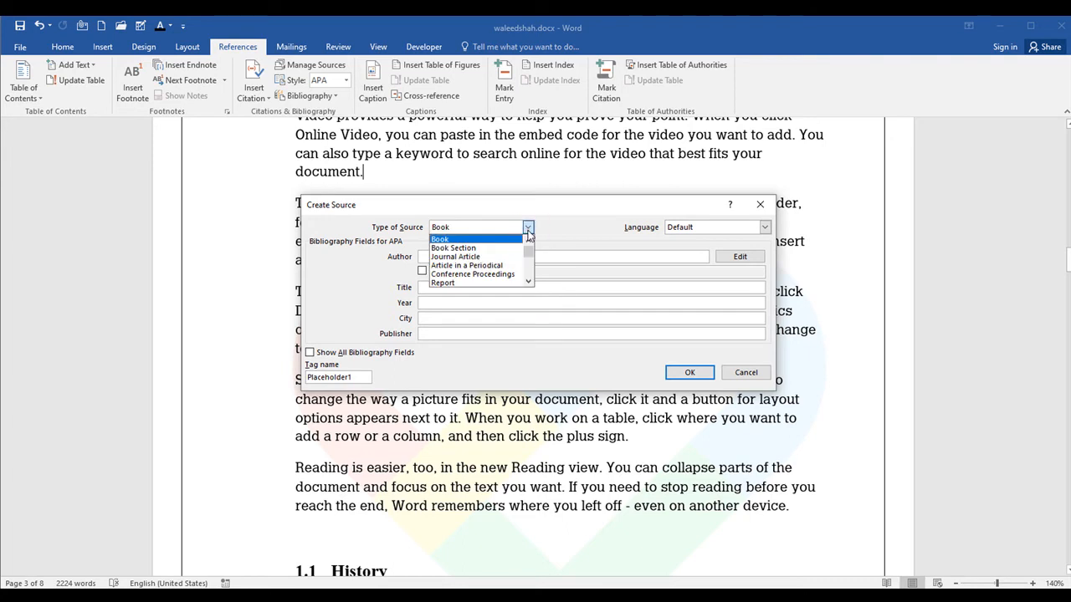
left_click(513, 258)
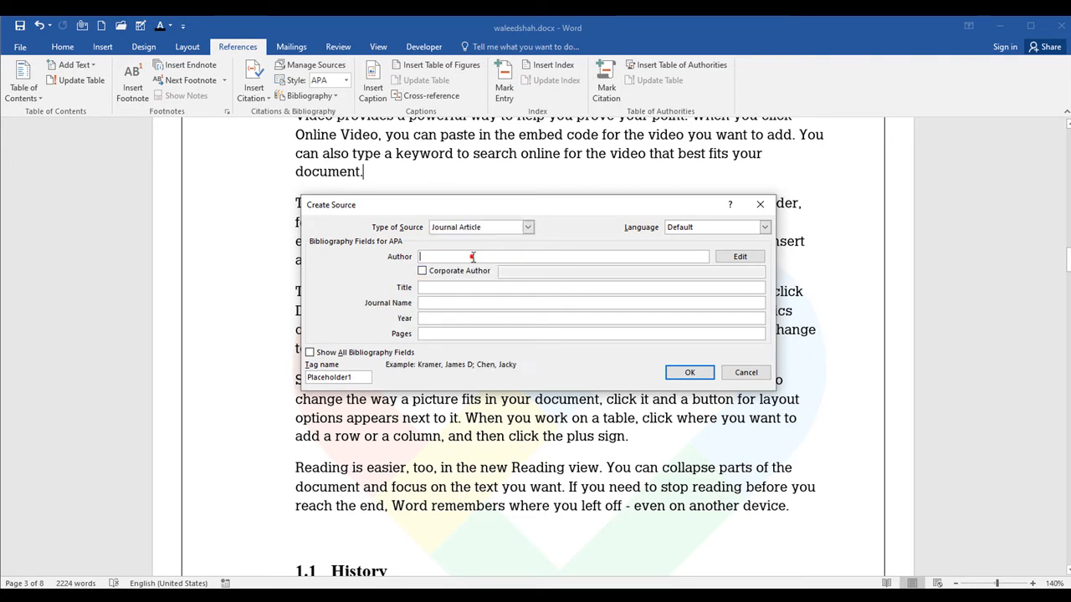
Enter the author's name, the title Astronomy and the journal name Astro Physics for the source
type("john doe")
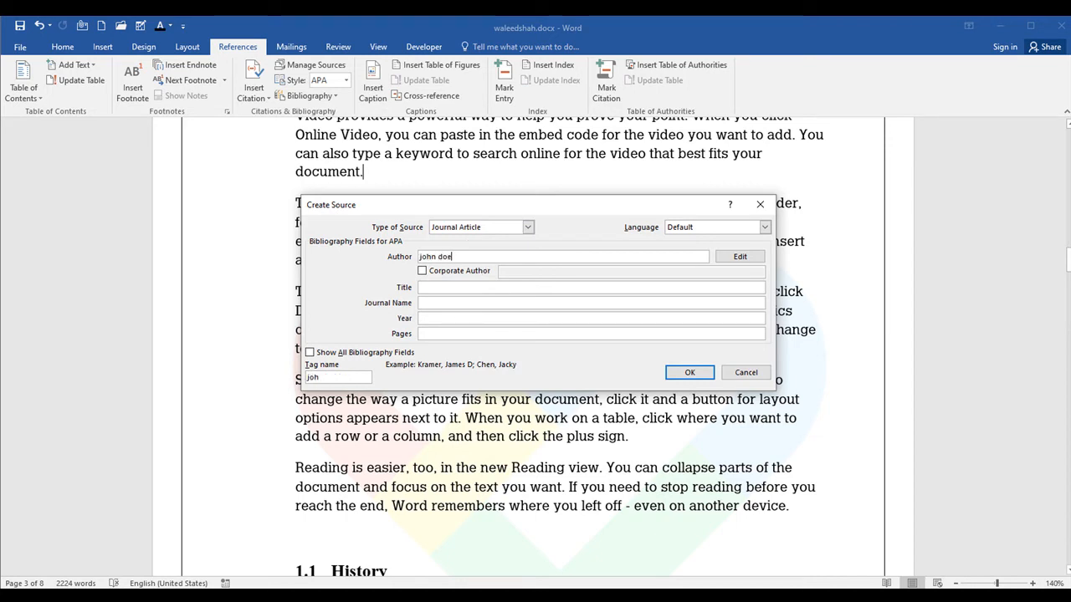
left_click(469, 284)
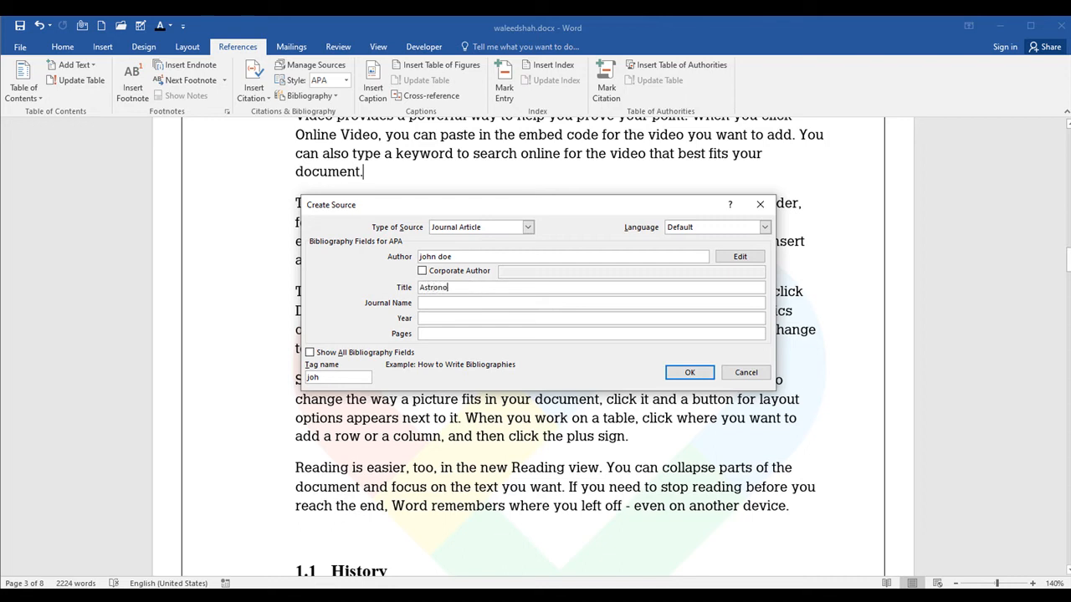
left_click(439, 303)
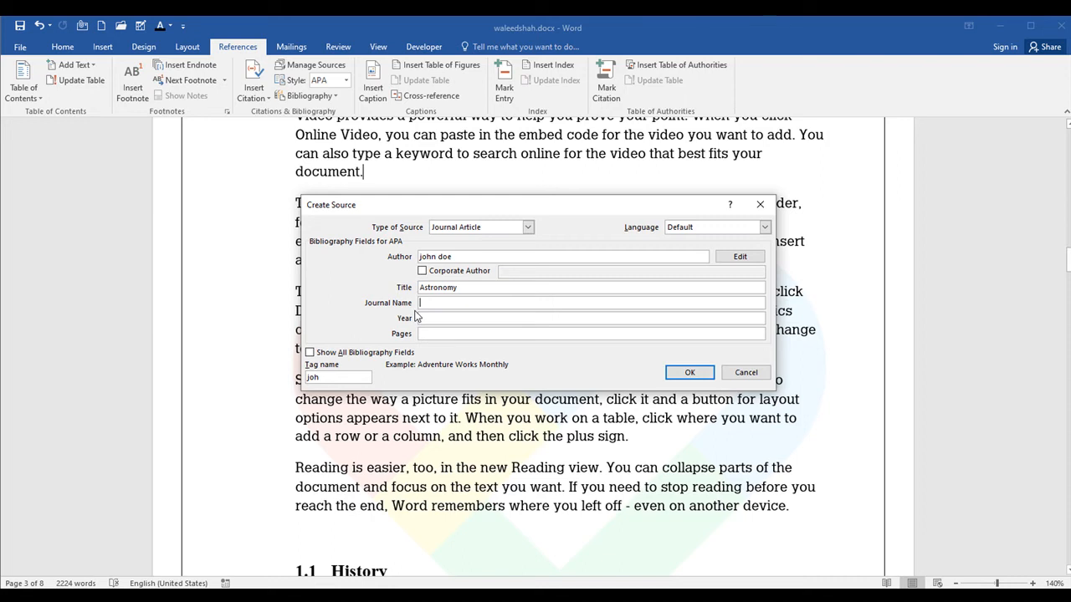
type("p")
type("hysics")
Set the source's year to 2018, pages to 45 and language to English (United Kingdom), and insert the citation
left_click(444, 318)
type("201")
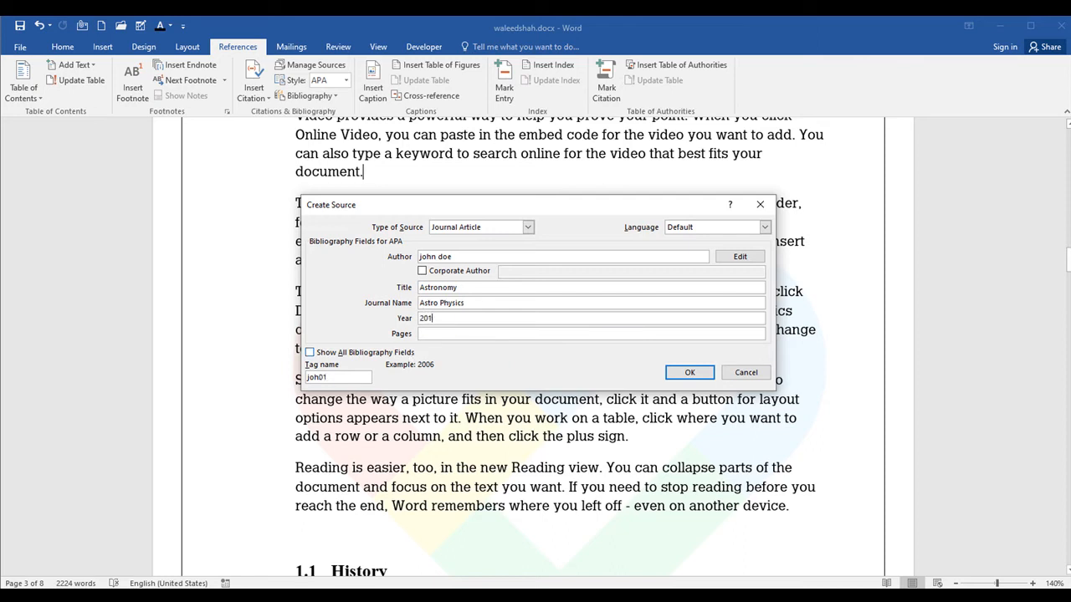
type("8")
left_click(434, 333)
type("45")
left_click(718, 228)
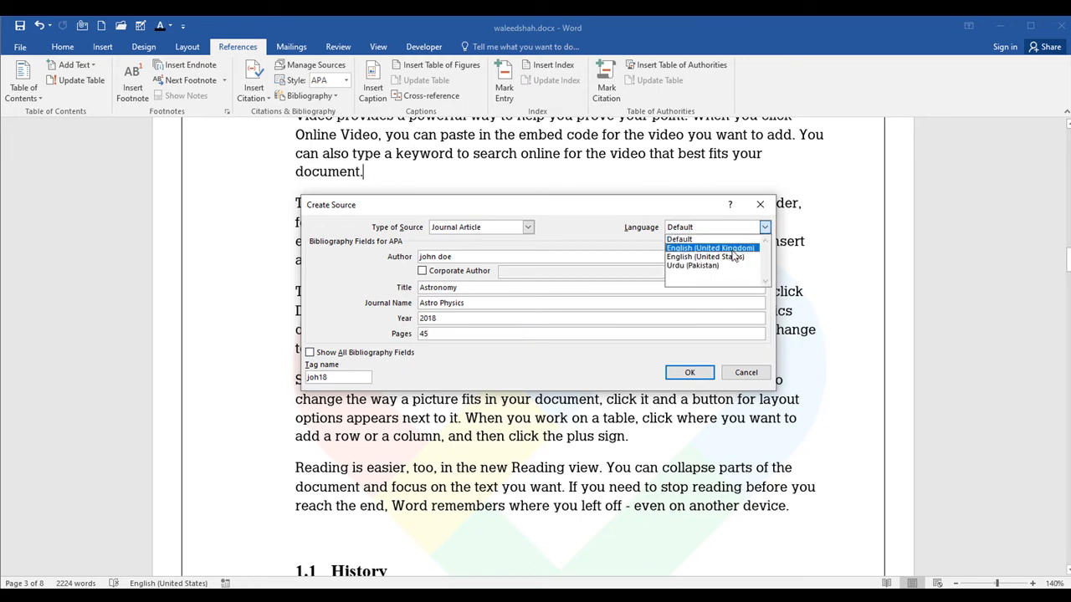
left_click(731, 249)
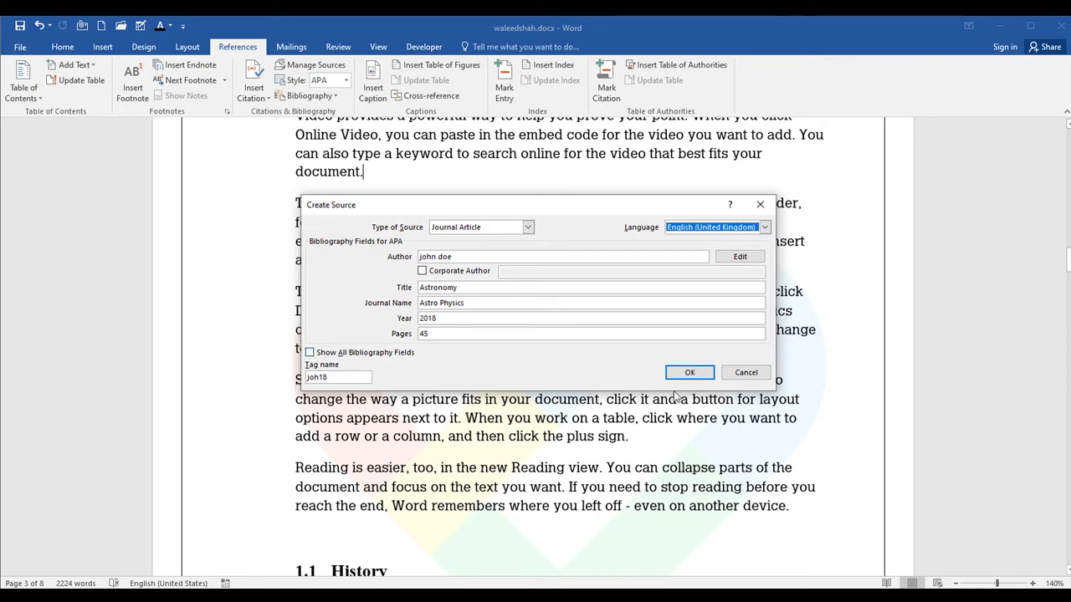
left_click(690, 372)
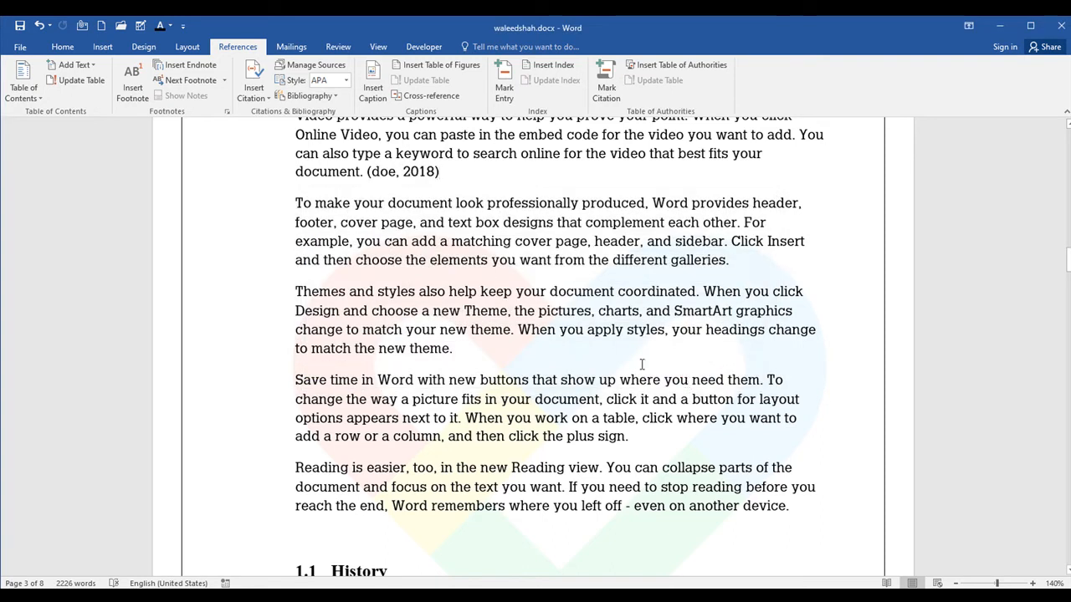
Review the editing options offered for the citation at the end of the first Introduction paragraph
scroll(390, 176, "down", 1)
scroll(404, 158, "up", 1)
left_click(436, 173)
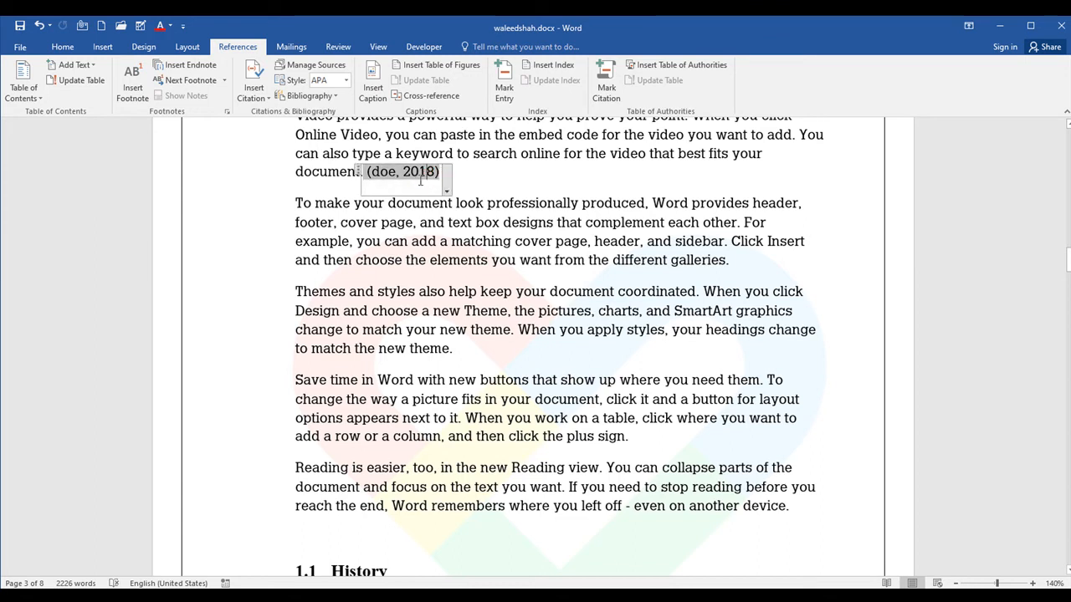
left_click(446, 188)
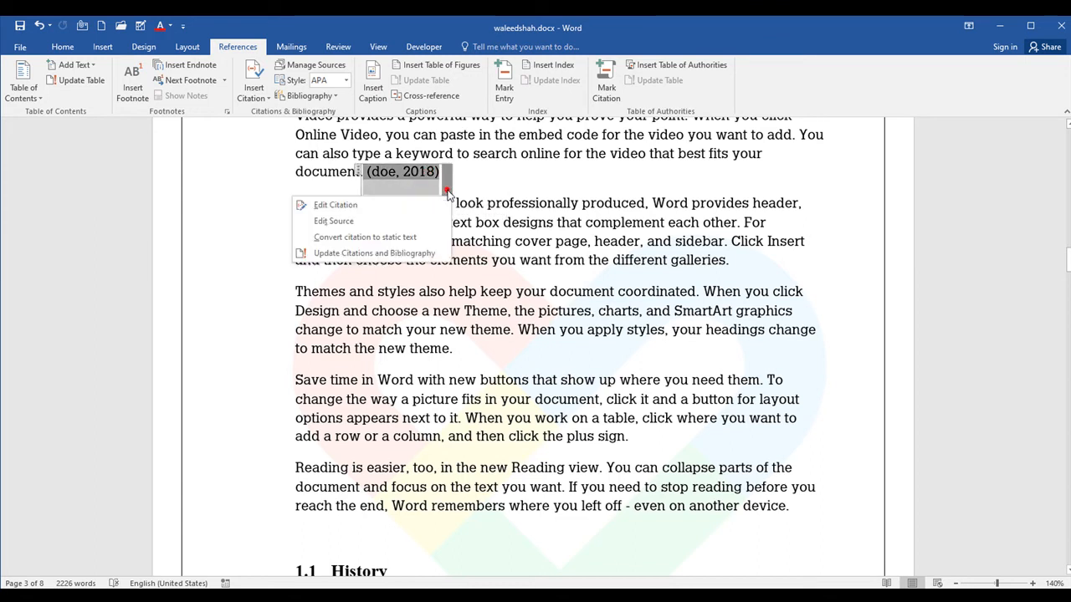
left_click(447, 191)
left_click(446, 191)
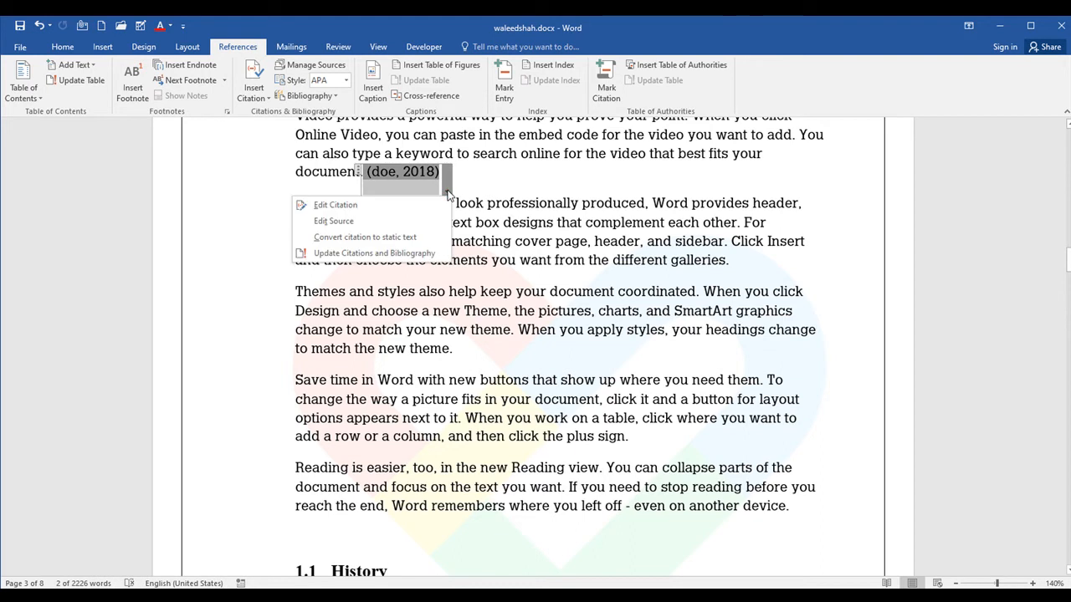
left_click(468, 183)
scroll(736, 454, "down", 20)
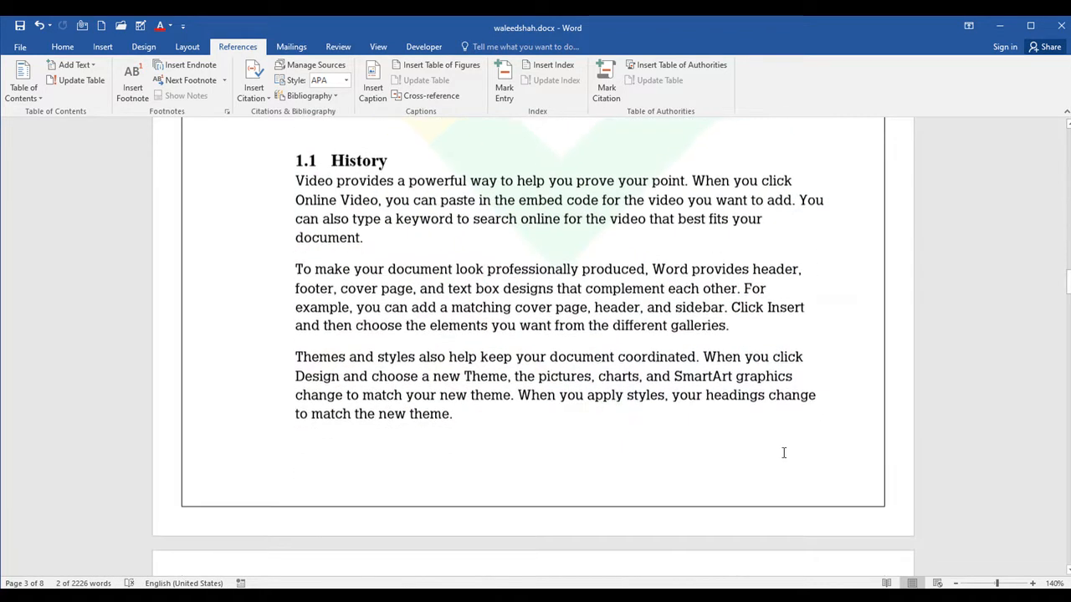
left_click_drag(1068, 332, 1068, 353)
left_click_drag(1069, 566, 1035, 344)
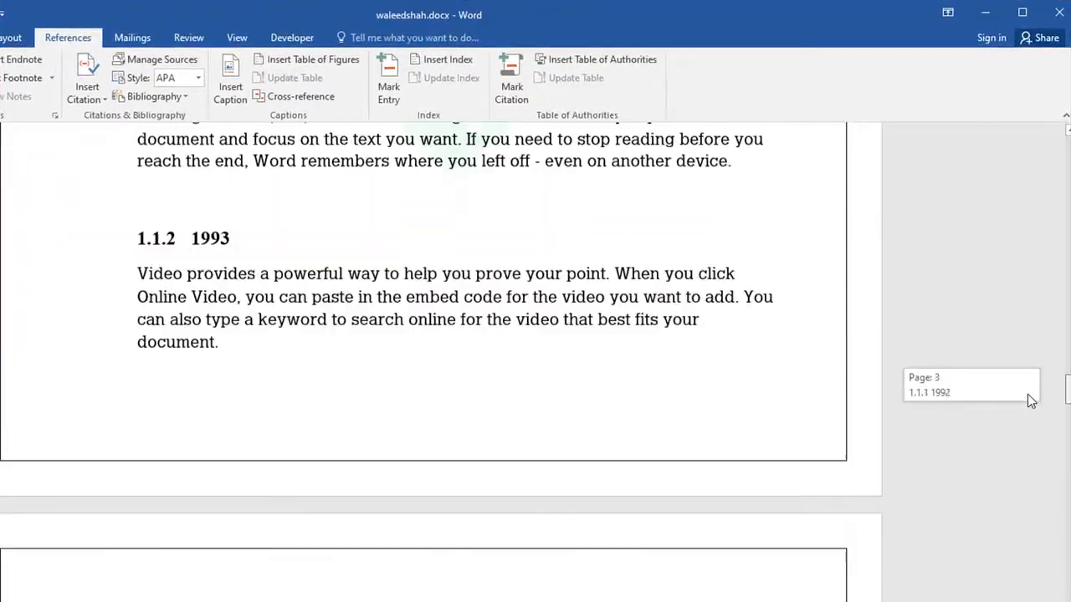
left_click_drag(1031, 400, 1024, 381)
scroll(184, 390, "up", 15)
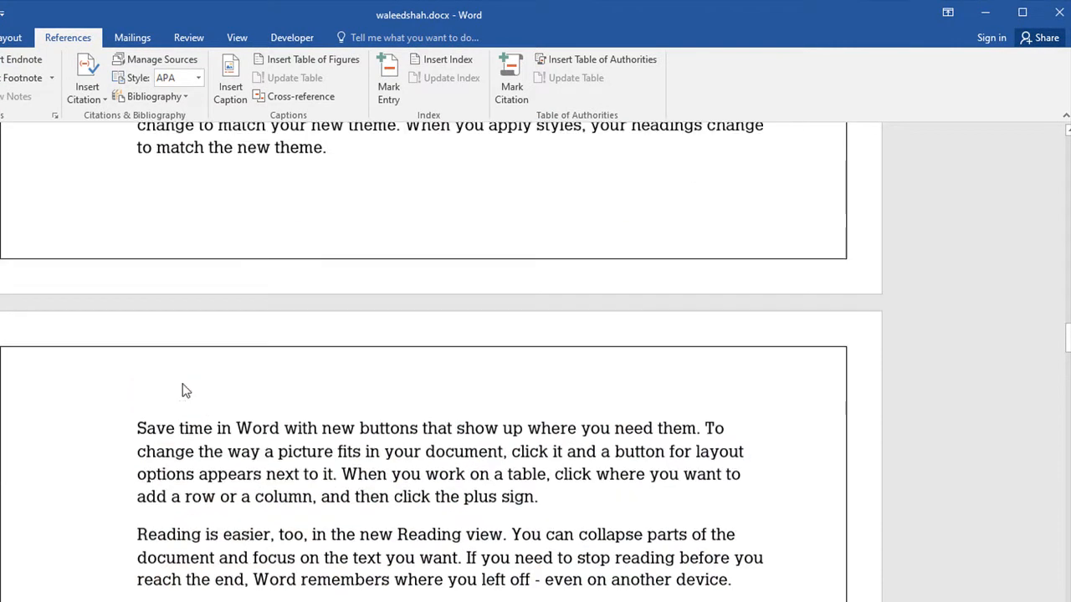
scroll(248, 271, "up", 8)
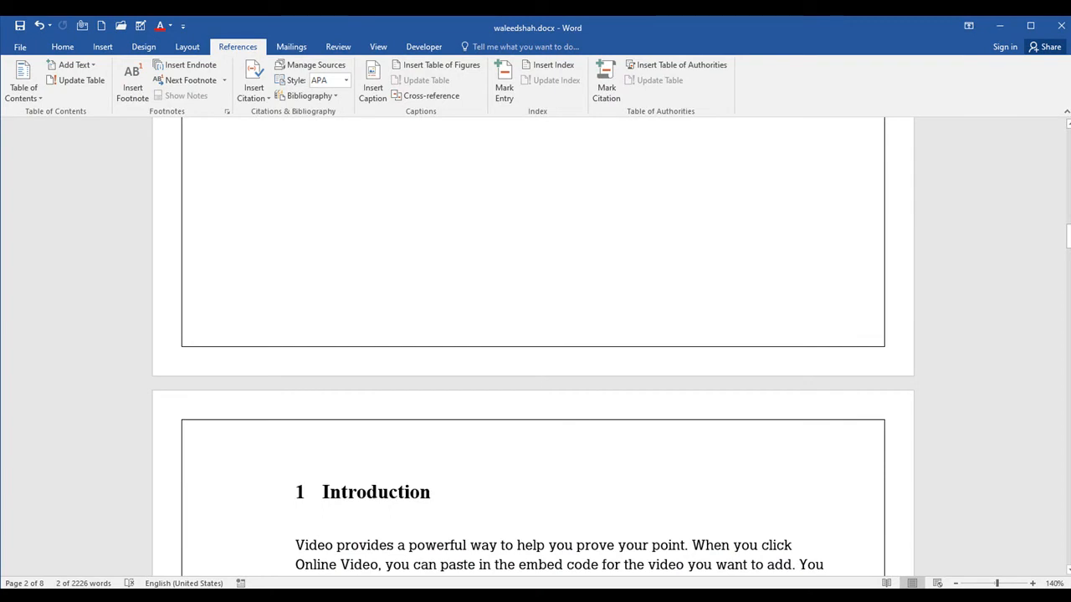
left_click(913, 594)
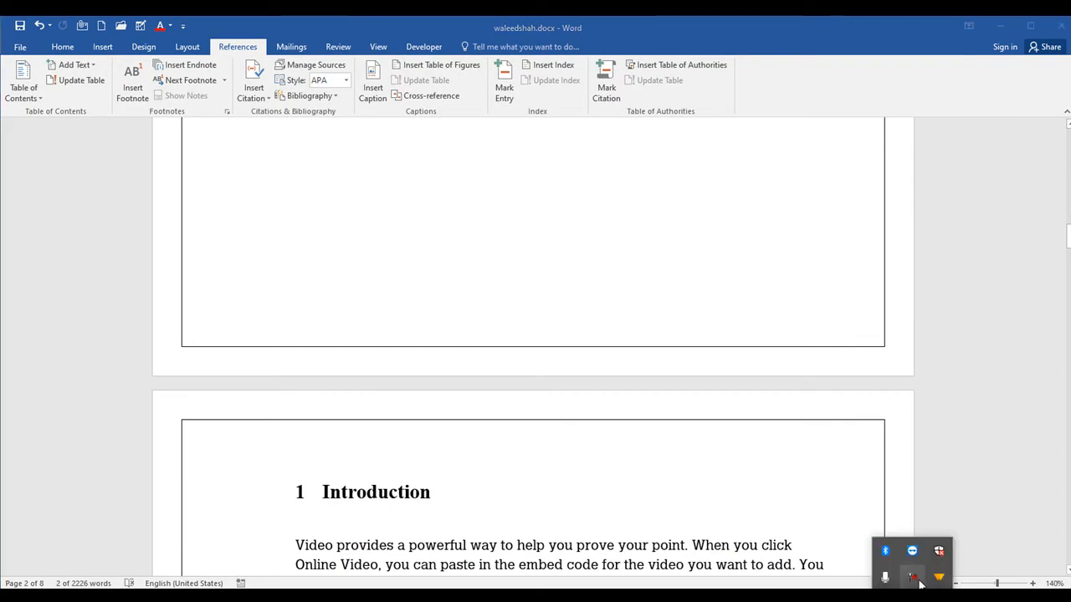
left_click(619, 301)
scroll(614, 314, "up", 3)
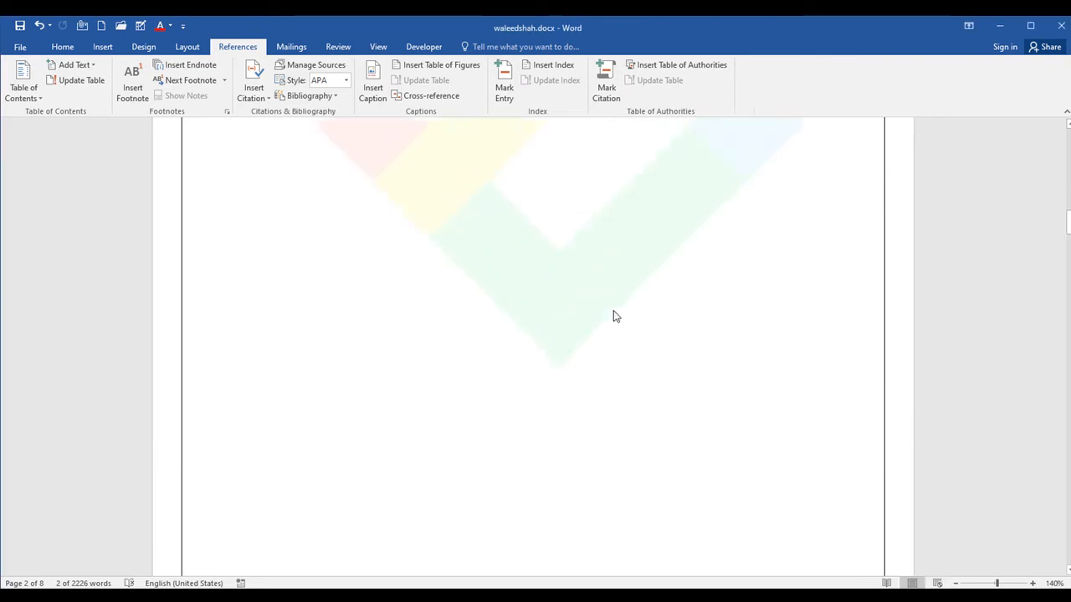
scroll(614, 315, "up", 1)
scroll(614, 315, "down", 8)
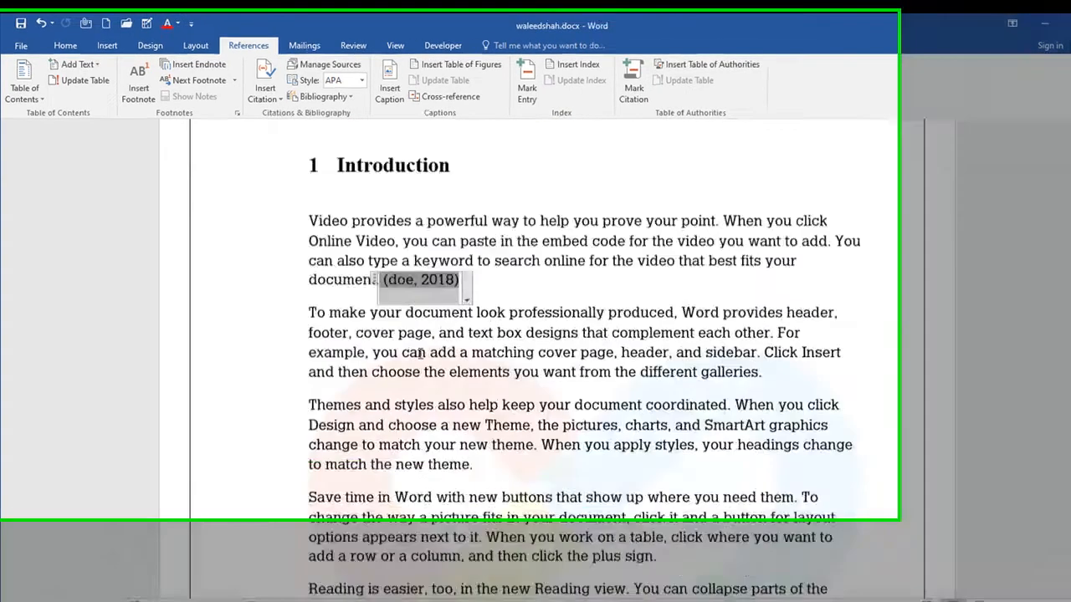
scroll(421, 354, "down", 1)
scroll(337, 99, "down", 1)
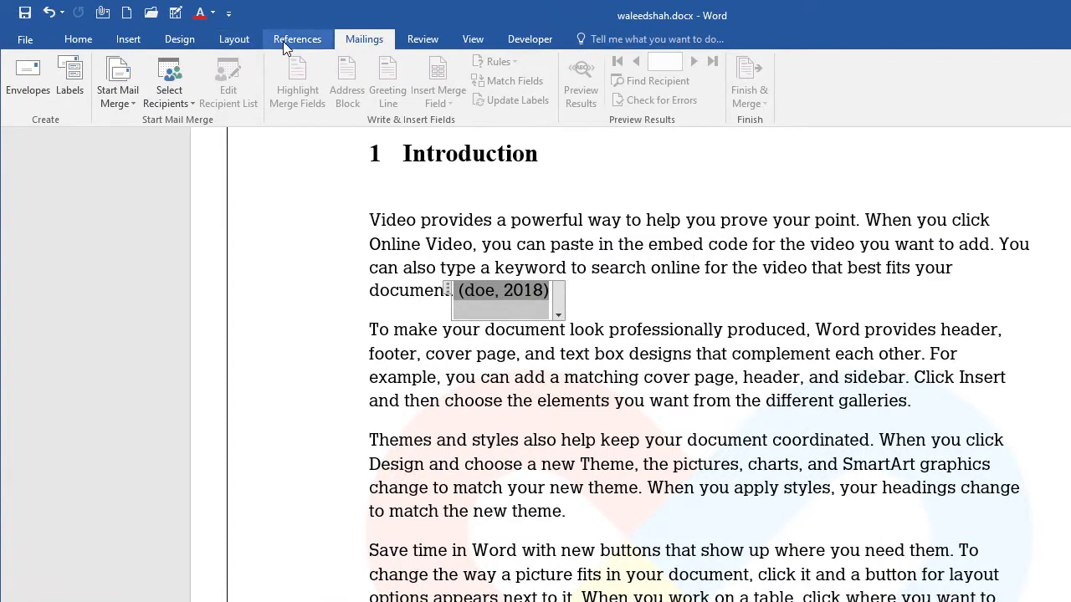
Try the citation styles IEEE and ISO 690 - Numerical Reference on the inserted citation
left_click(285, 43)
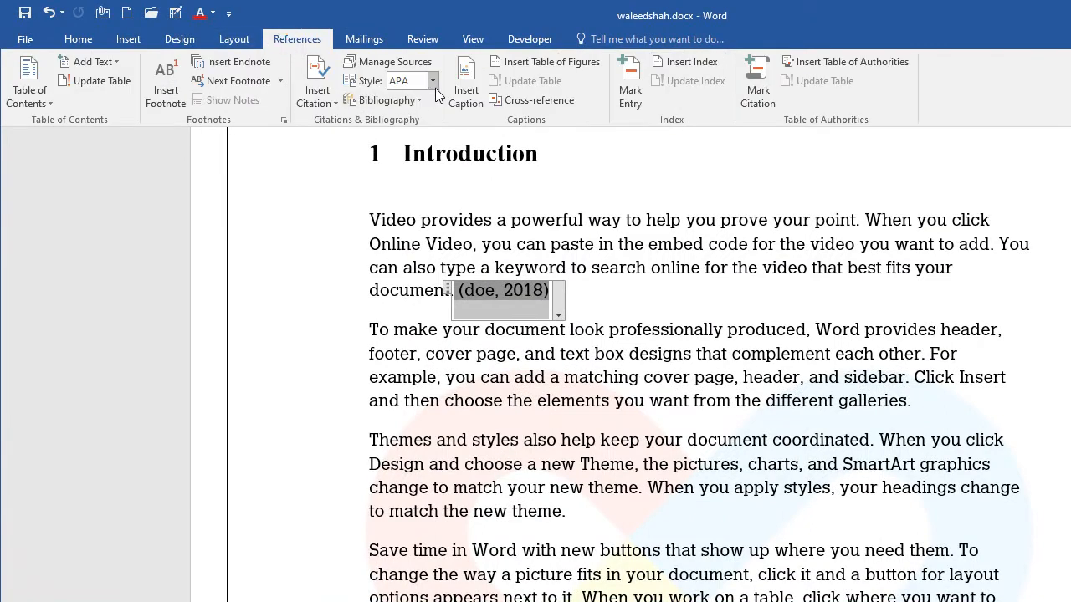
left_click(432, 84)
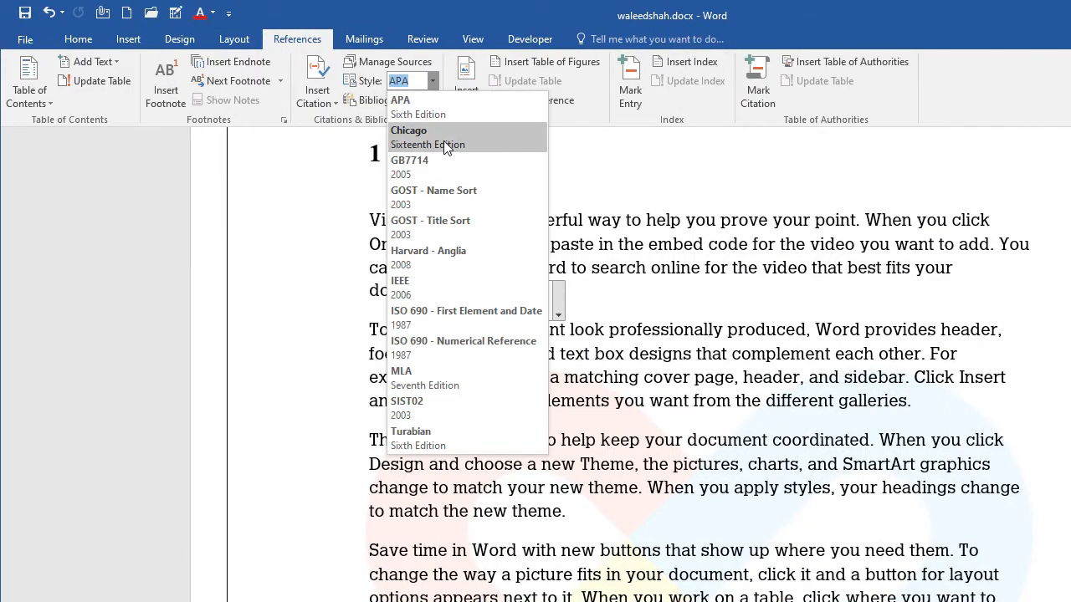
left_click(451, 293)
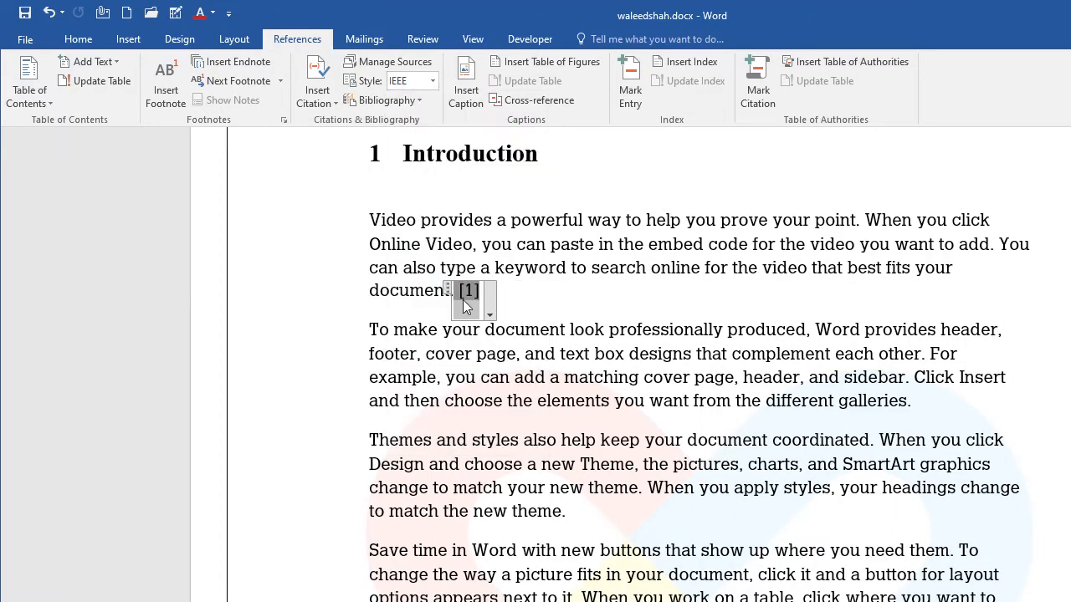
right_click(490, 307)
left_click(491, 307)
left_click(433, 82)
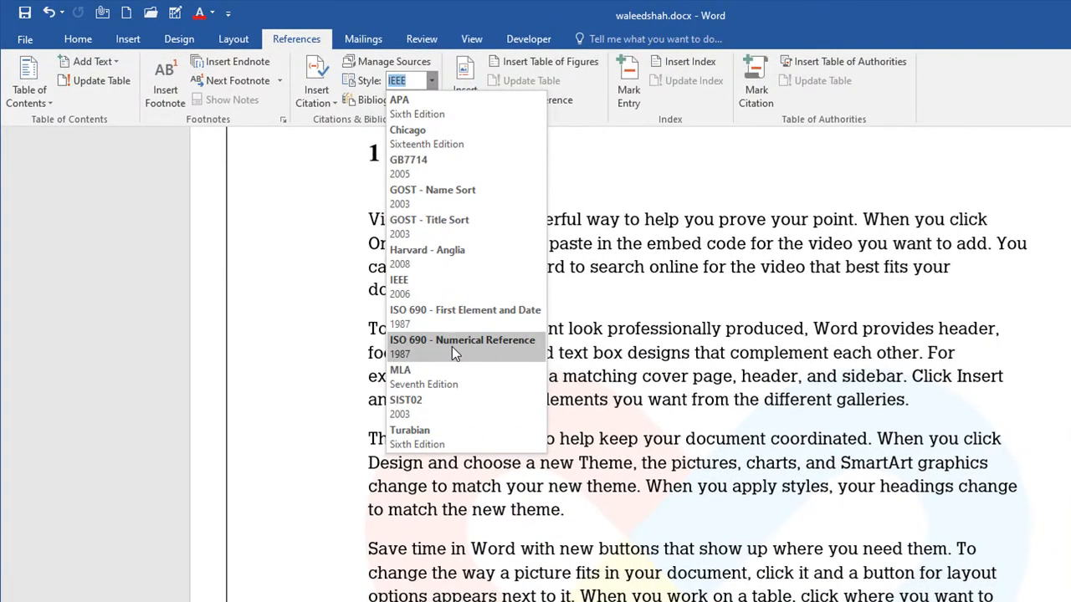
left_click(452, 346)
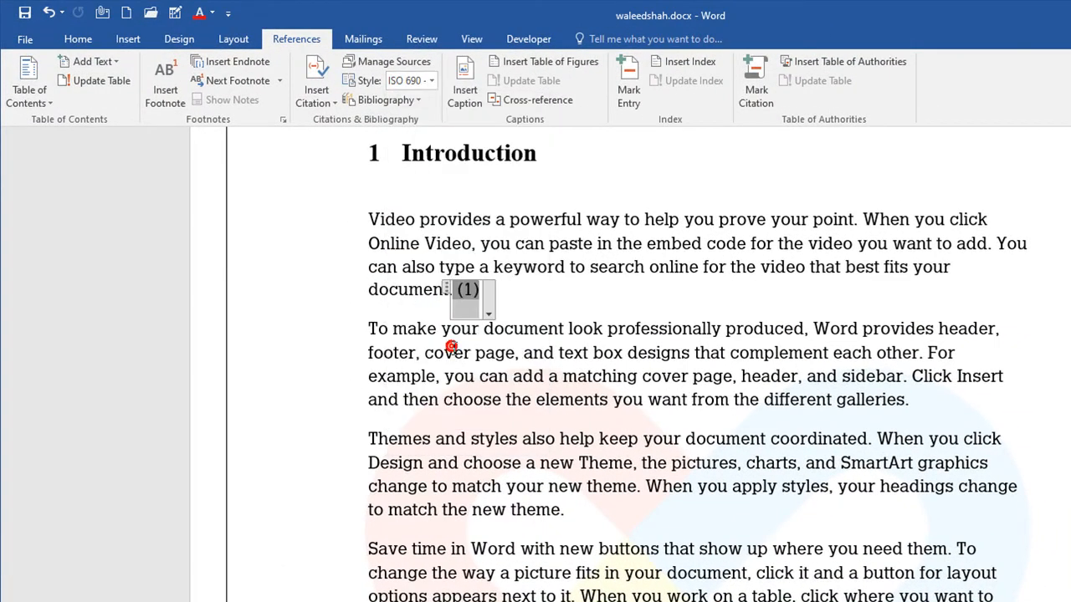
Set the document's citation style to Chicago Sixteenth Edition
left_click(433, 80)
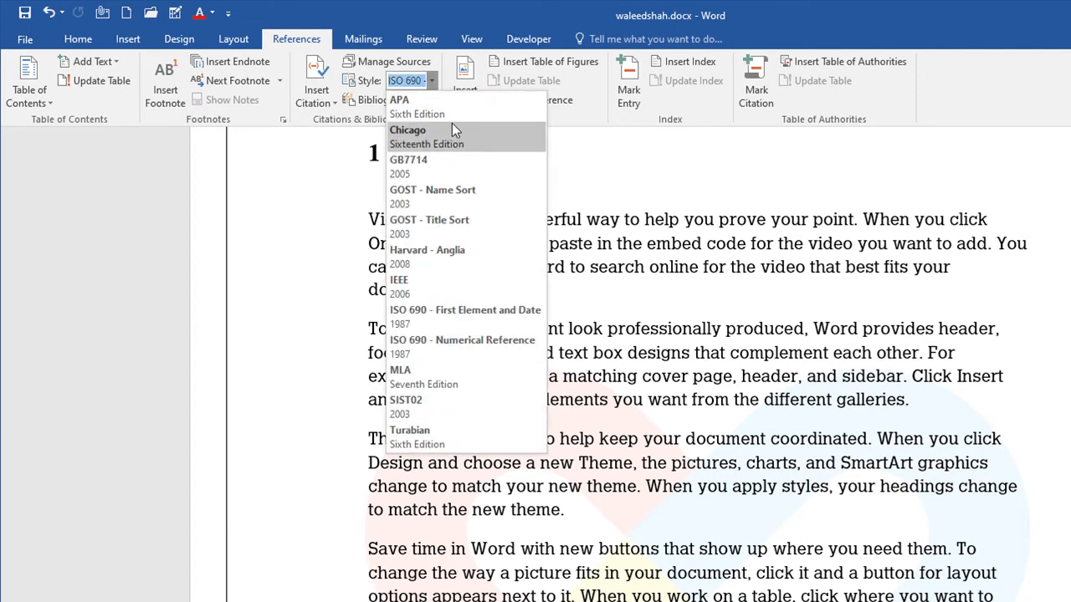
left_click(454, 141)
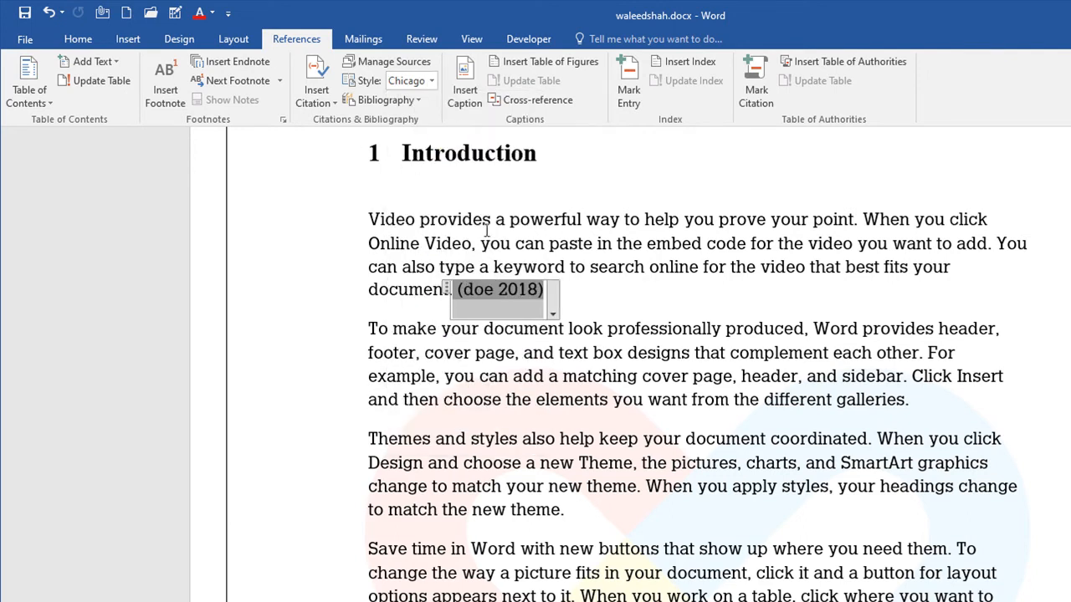
Try to insert the built-in Bibliography while the citation in the Introduction is selected
left_click(409, 102)
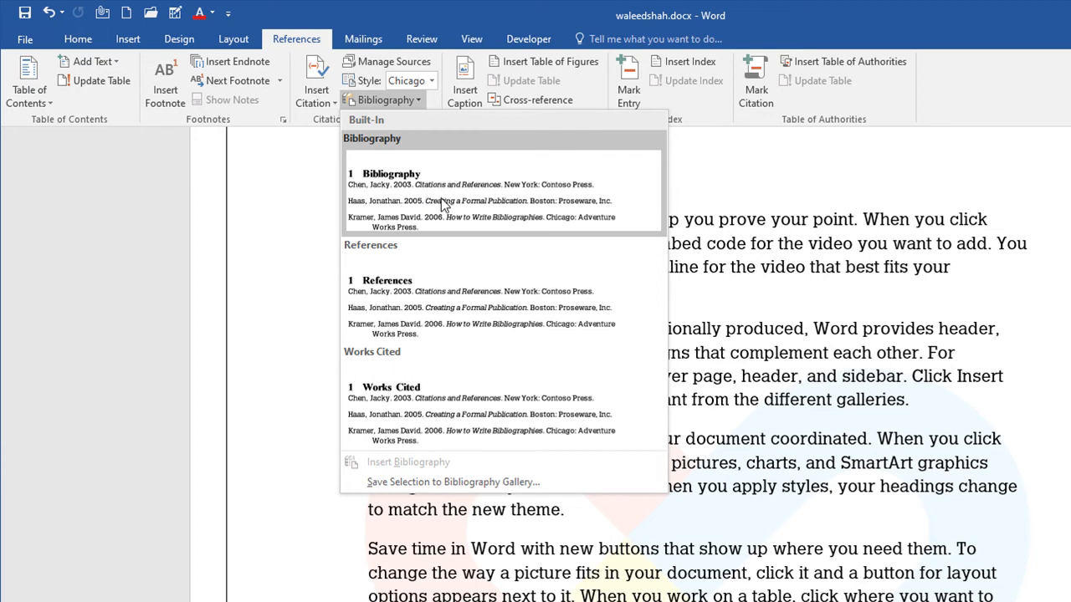
left_click(441, 202)
scroll(583, 253, "down", 3)
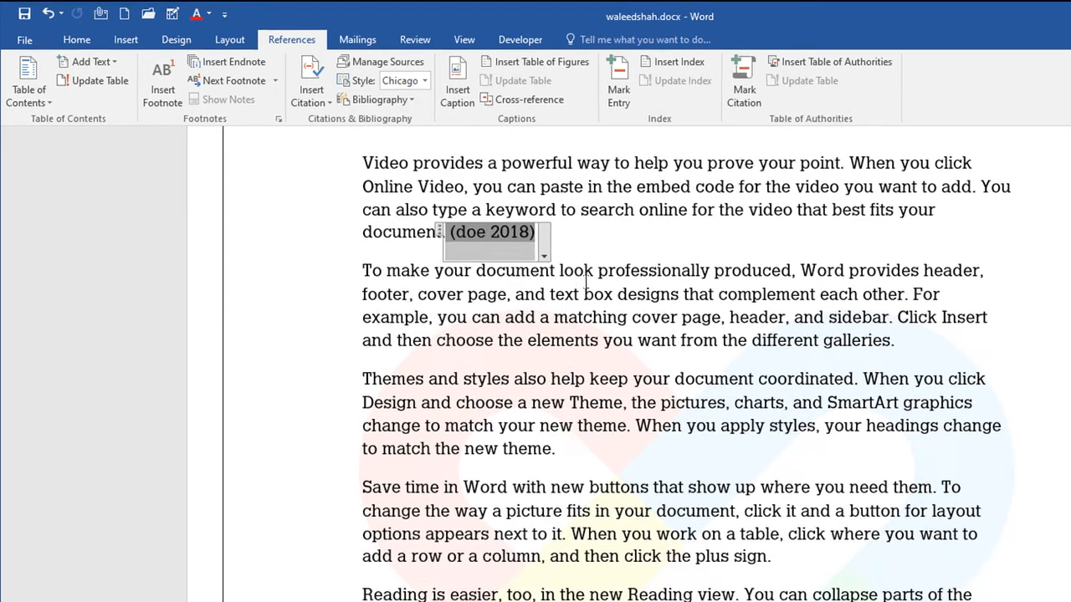
Insert the built-in Bibliography after "and then choose" in the first Feasibility Study paragraph
scroll(569, 308, "down", 9)
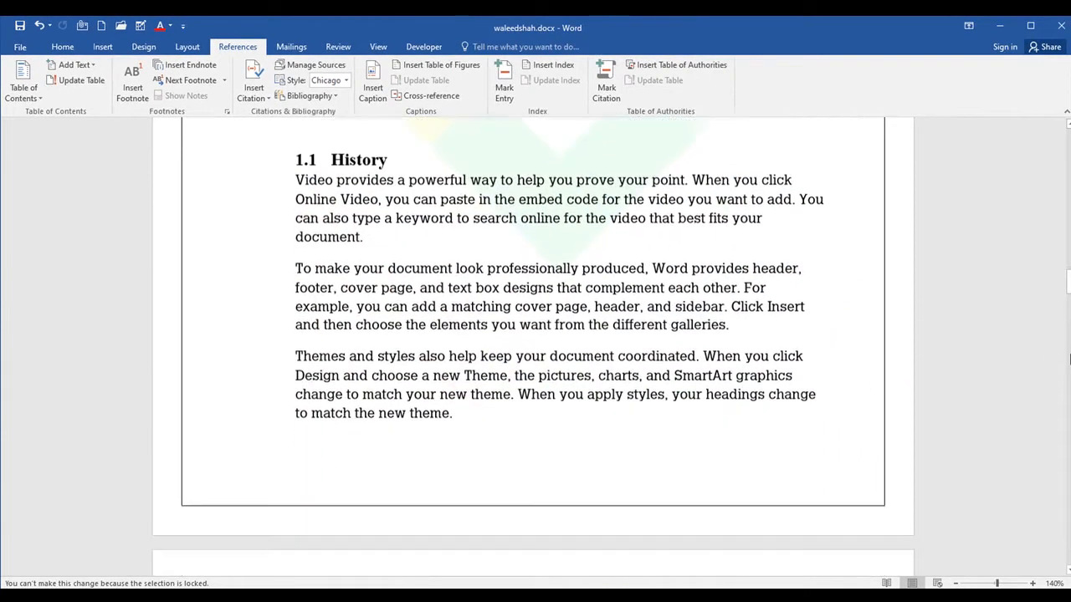
left_click_drag(1069, 290, 1051, 396)
left_click(405, 255)
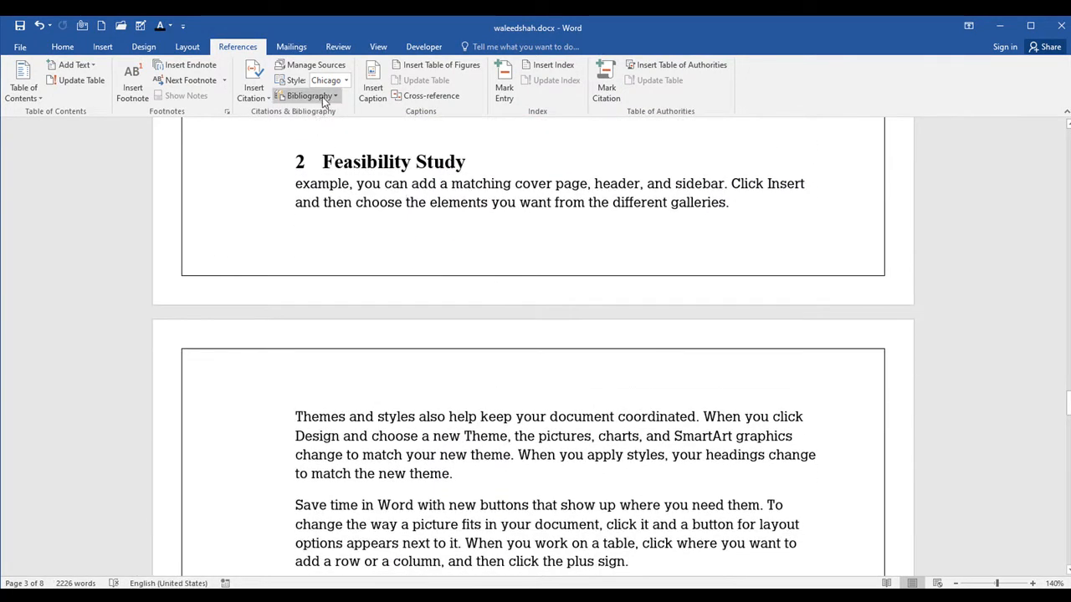
left_click(322, 96)
left_click(312, 156)
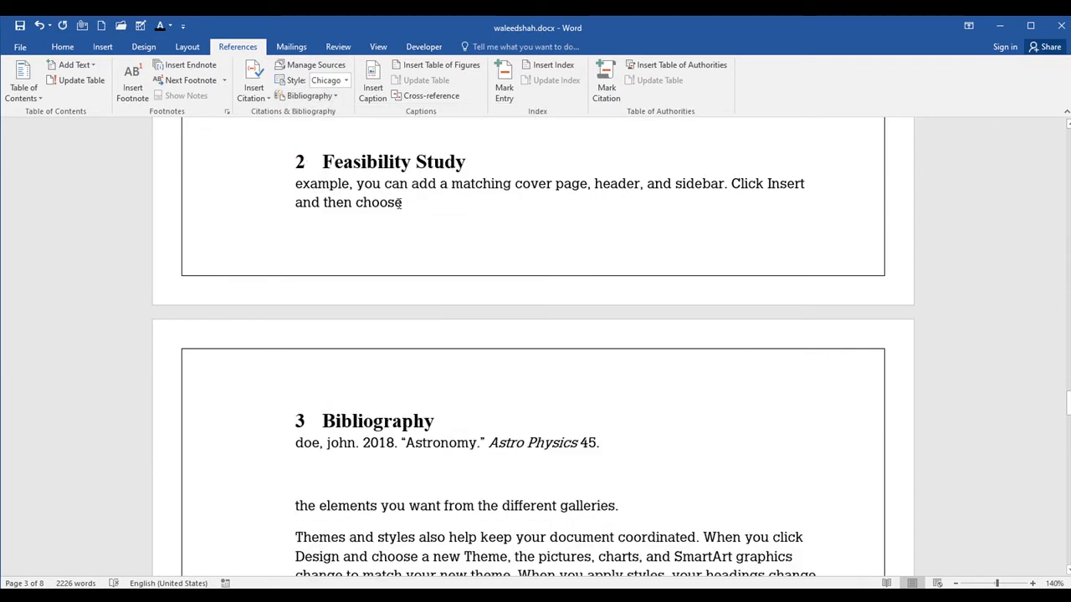
scroll(430, 358, "down", 3)
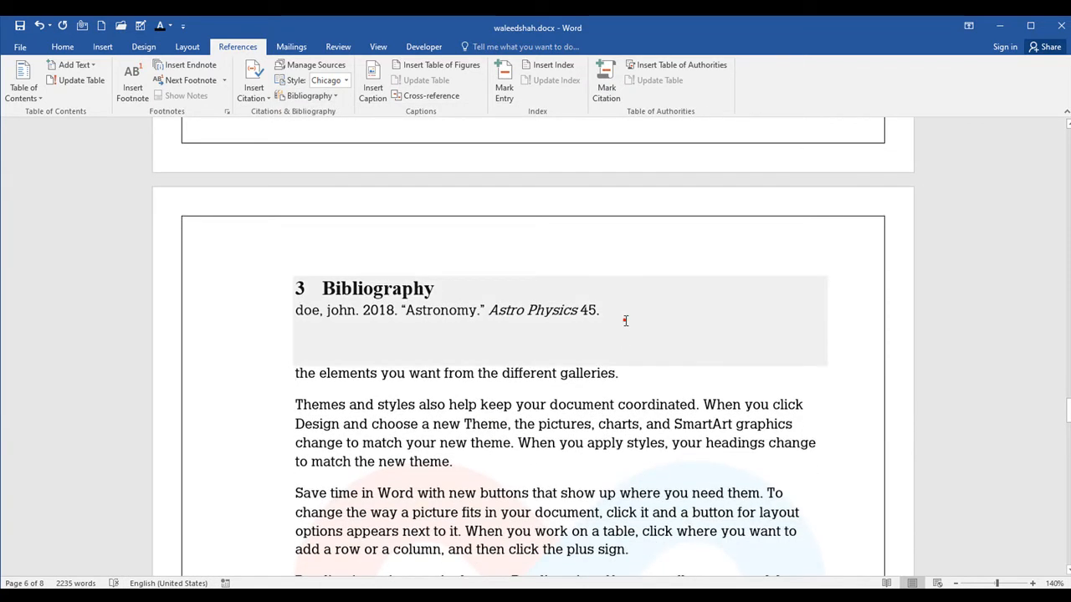
Delete the heading and source entry of the bibliography placed within the Feasibility Study section
left_click(625, 320)
left_click_drag(628, 311, 165, 258)
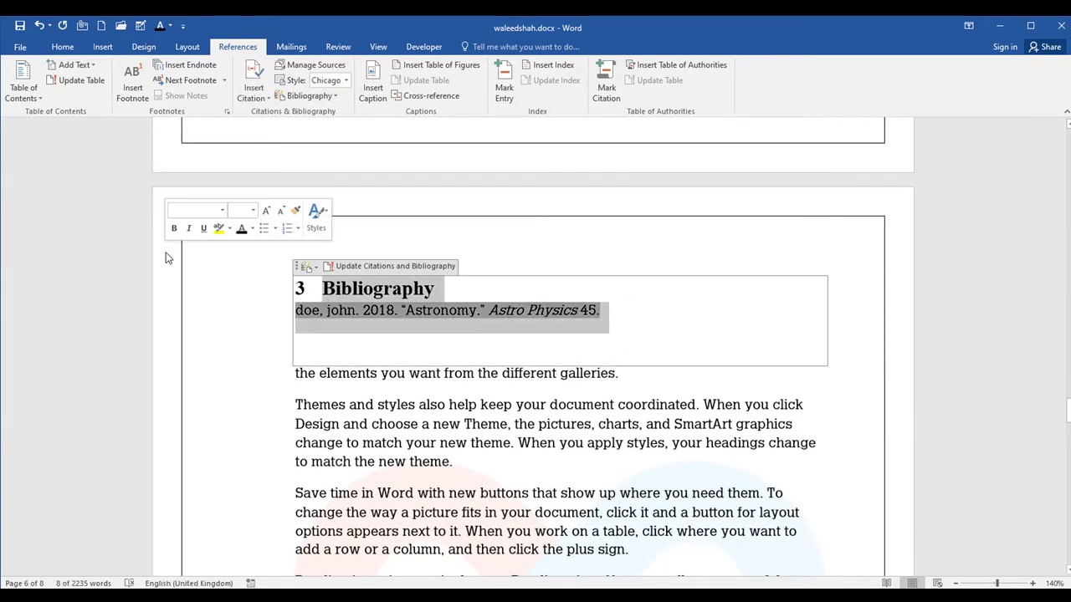
key("BackSpace")
key("BackSpace")
key("BackSpace")
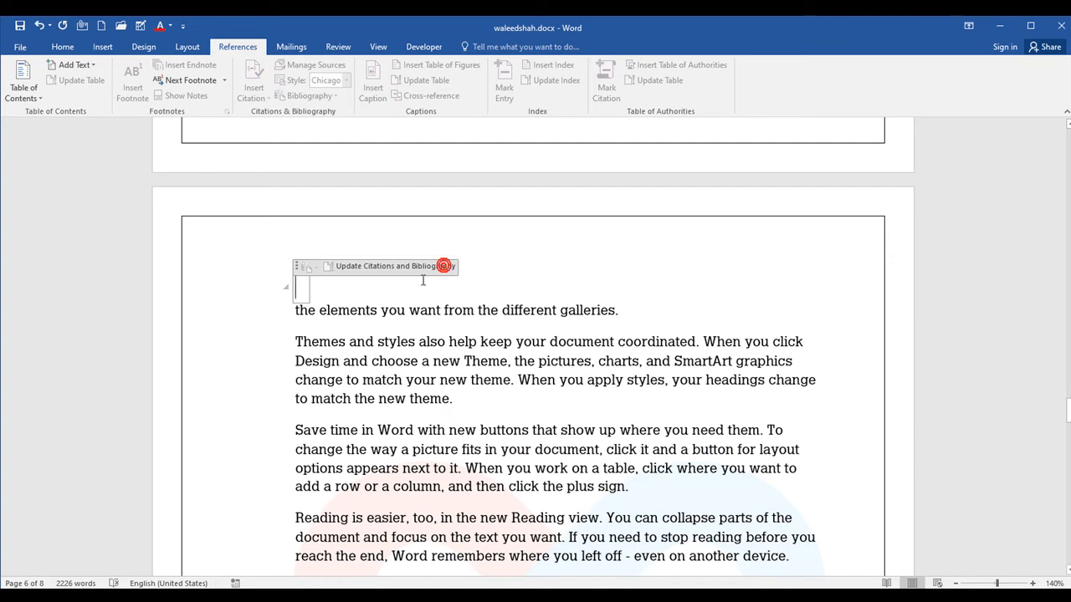
Remove the emptied bibliography block above the line "the elements you want from the different galleries."
left_click(312, 366)
scroll(326, 284, "down", 3)
scroll(327, 287, "up", 3)
left_click(256, 289)
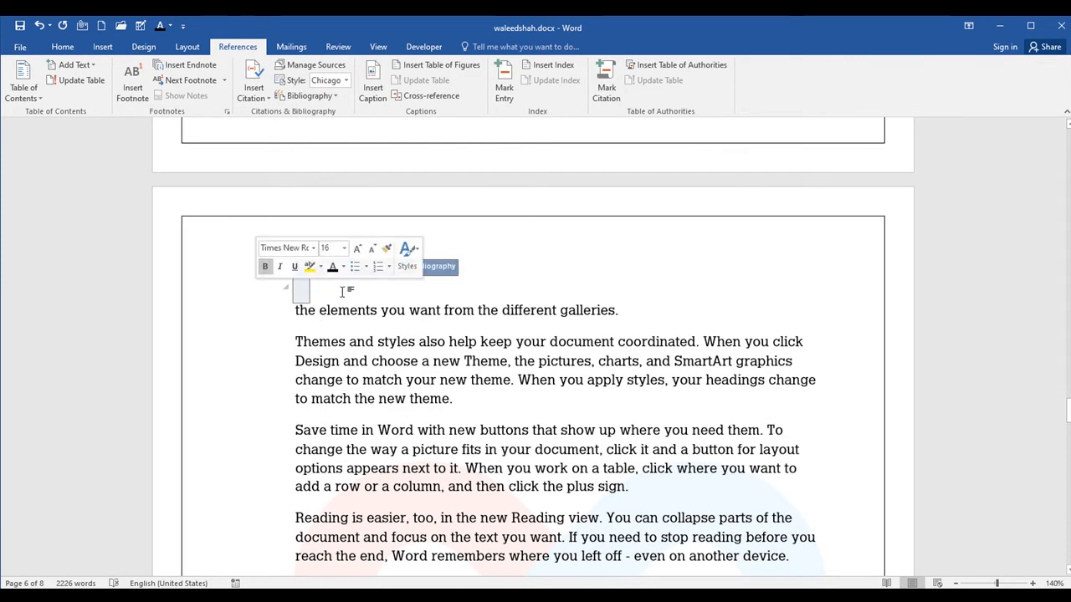
left_click(341, 290)
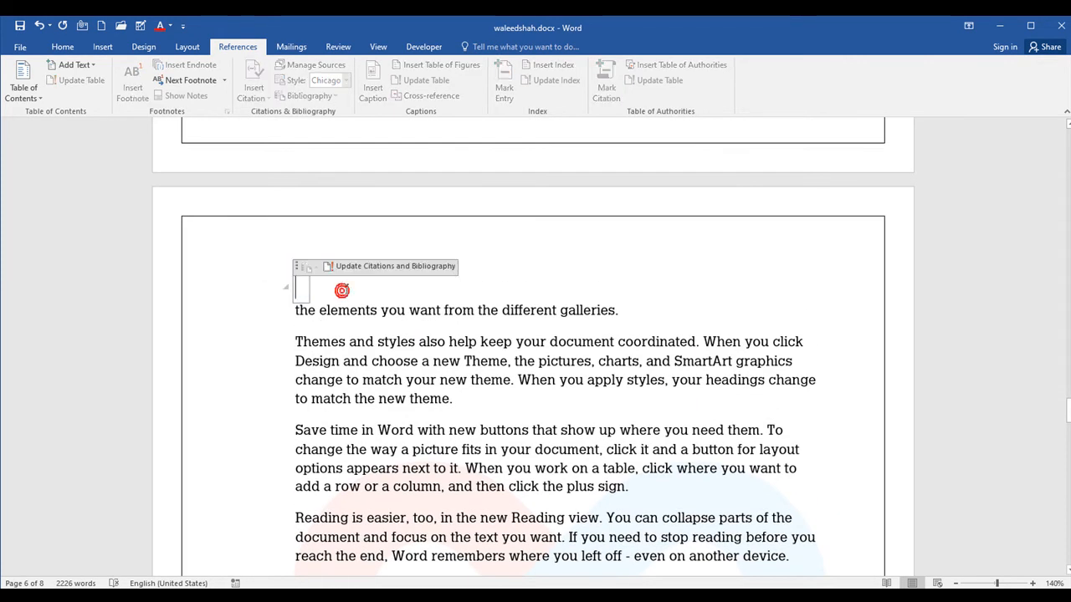
left_click(300, 266)
left_click(436, 291)
left_click(228, 243)
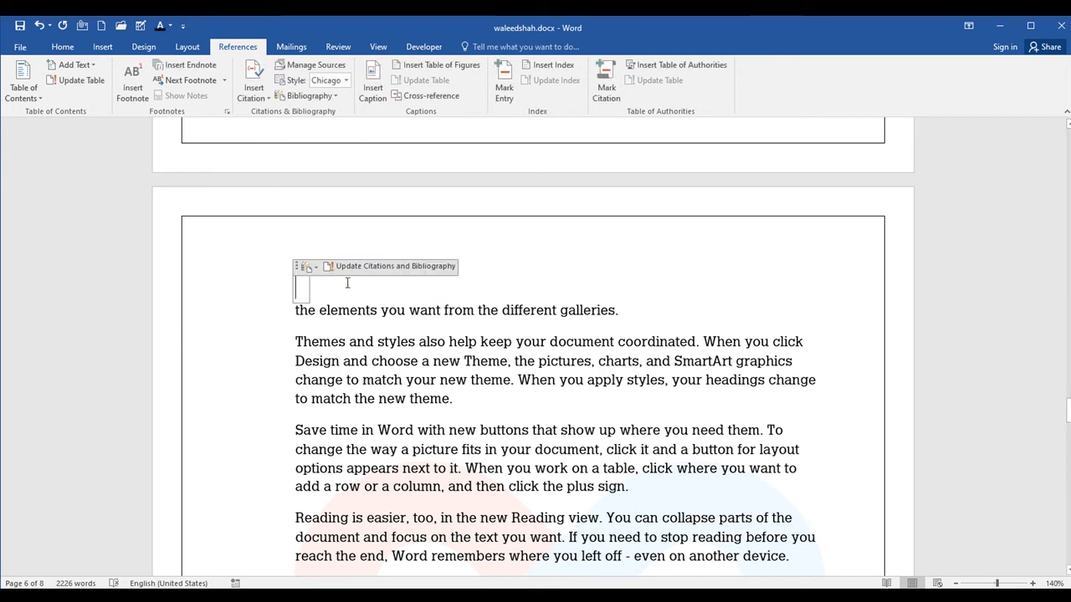
left_click(318, 268)
left_click(333, 272)
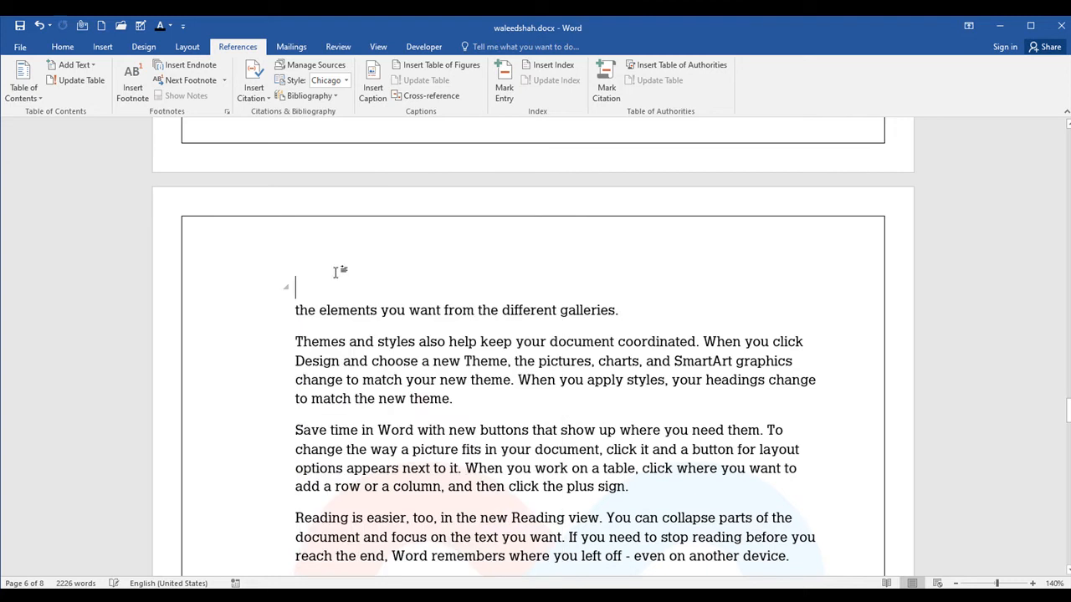
left_click(344, 279)
key("Delete")
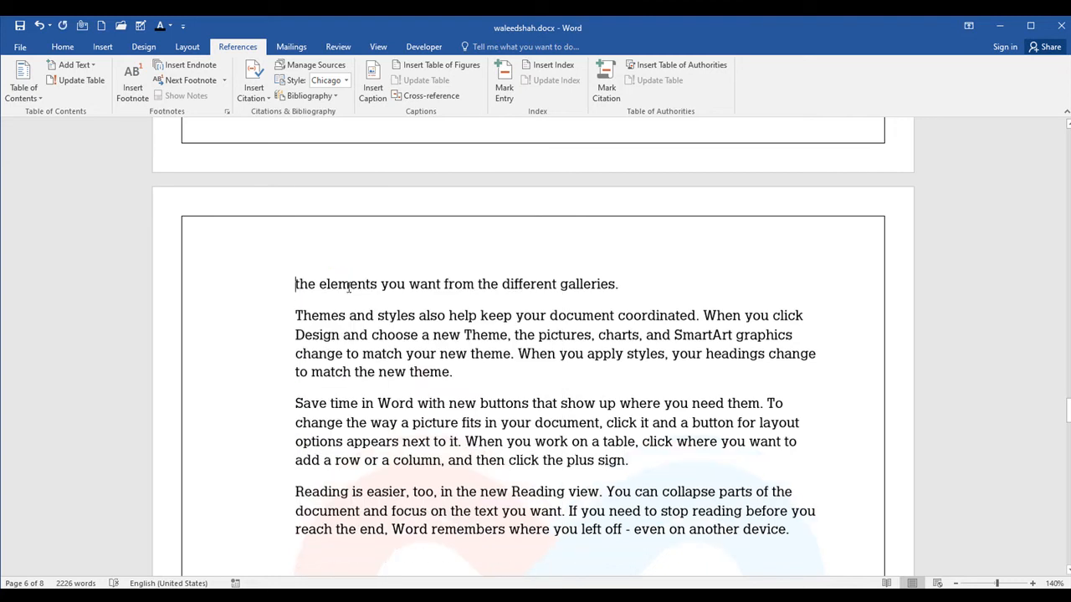
Insert the built-in Bibliography at the end of the document, after the Part 3 section
scroll(411, 409, "down", 5)
scroll(433, 429, "down", 20)
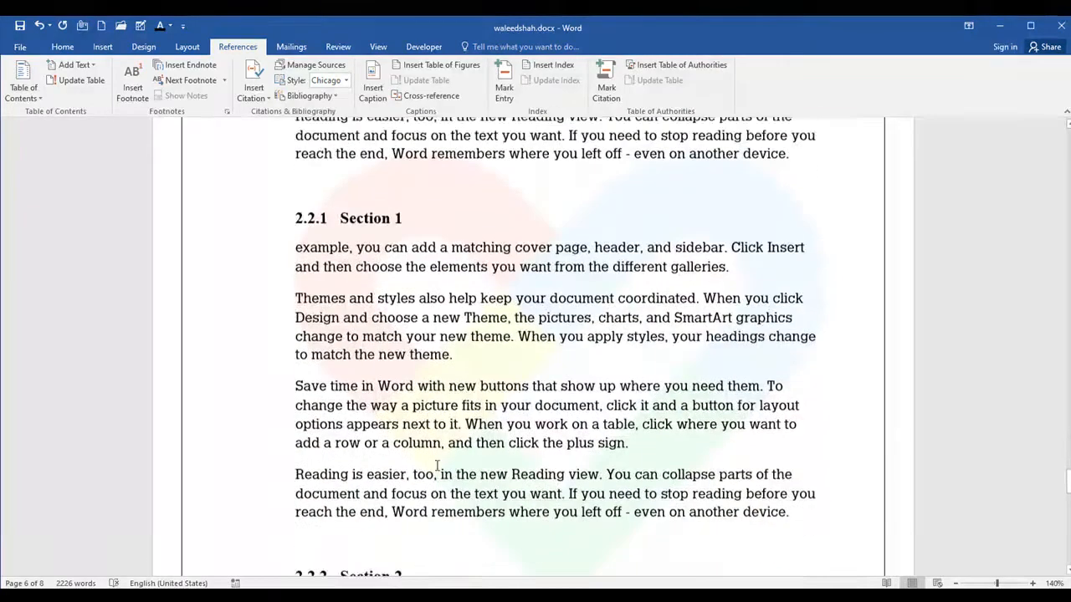
scroll(414, 499, "down", 15)
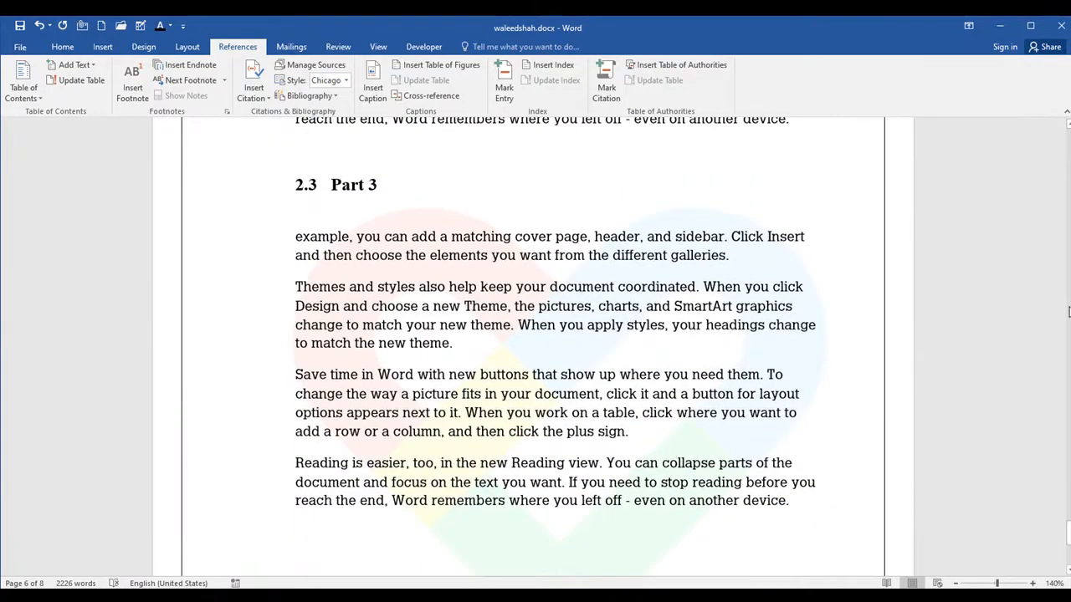
left_click(326, 286)
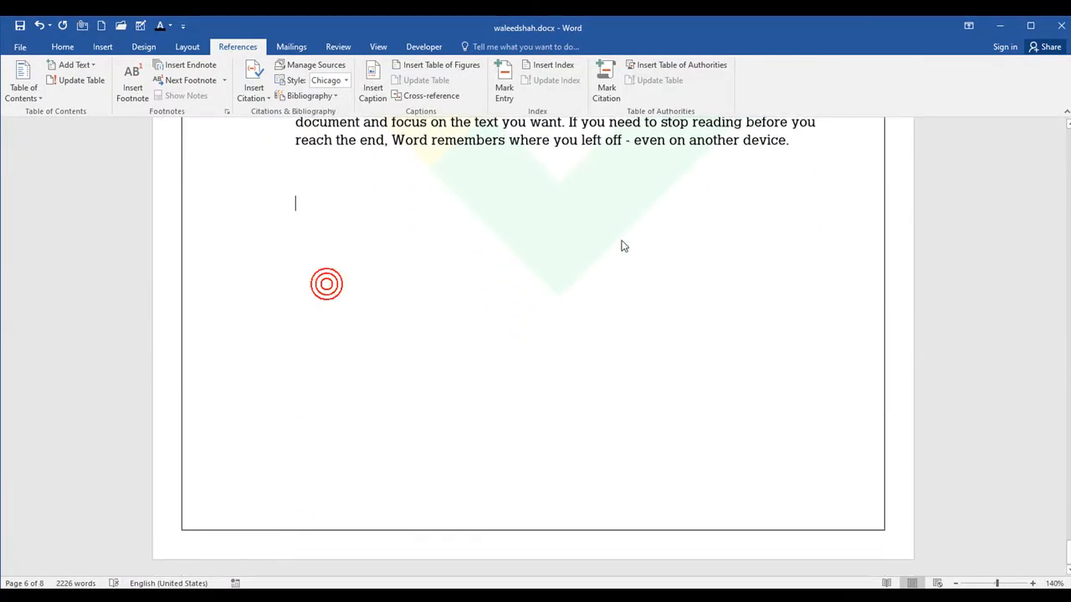
left_click(319, 100)
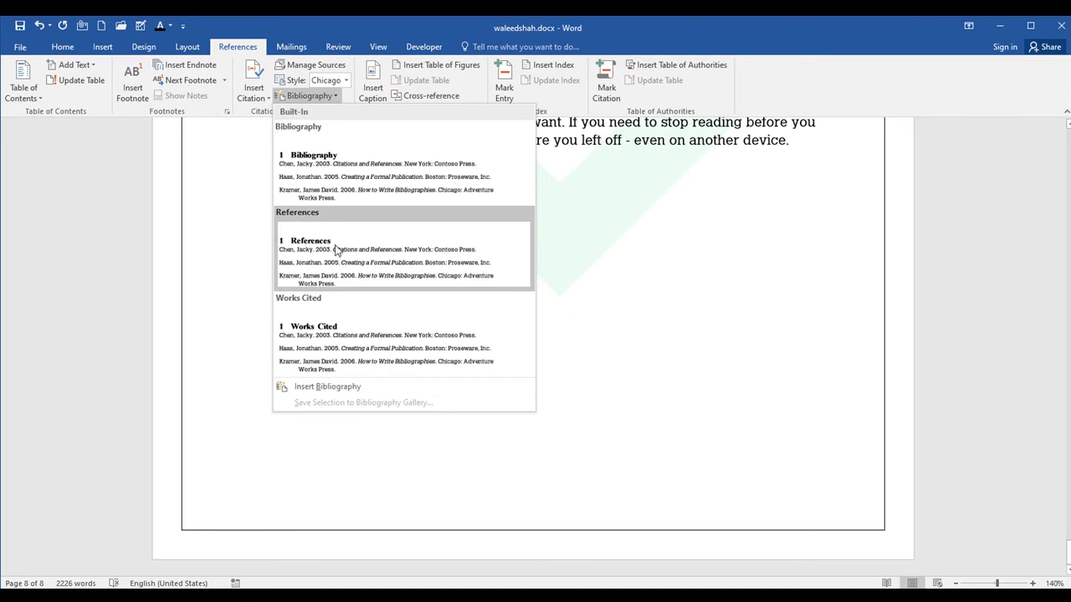
left_click(324, 173)
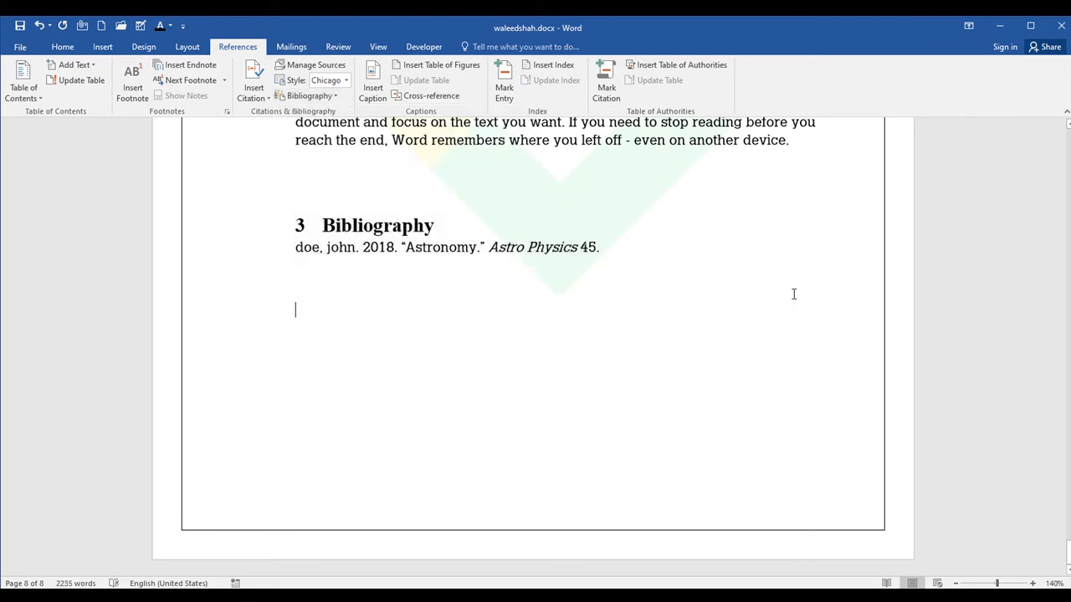
left_click(729, 294)
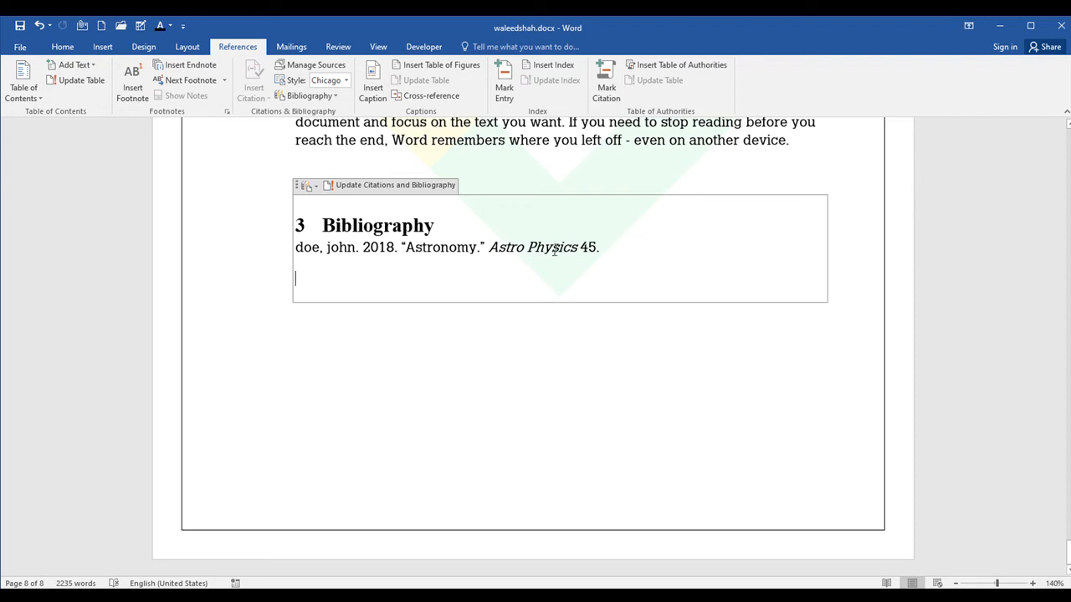
left_click(605, 237)
Examine the choices for inserting a citation, including the new placeholder dialog, and leave without adding one
scroll(497, 182, "up", 6)
scroll(495, 189, "down", 2)
scroll(497, 189, "up", 14)
scroll(498, 187, "up", 18)
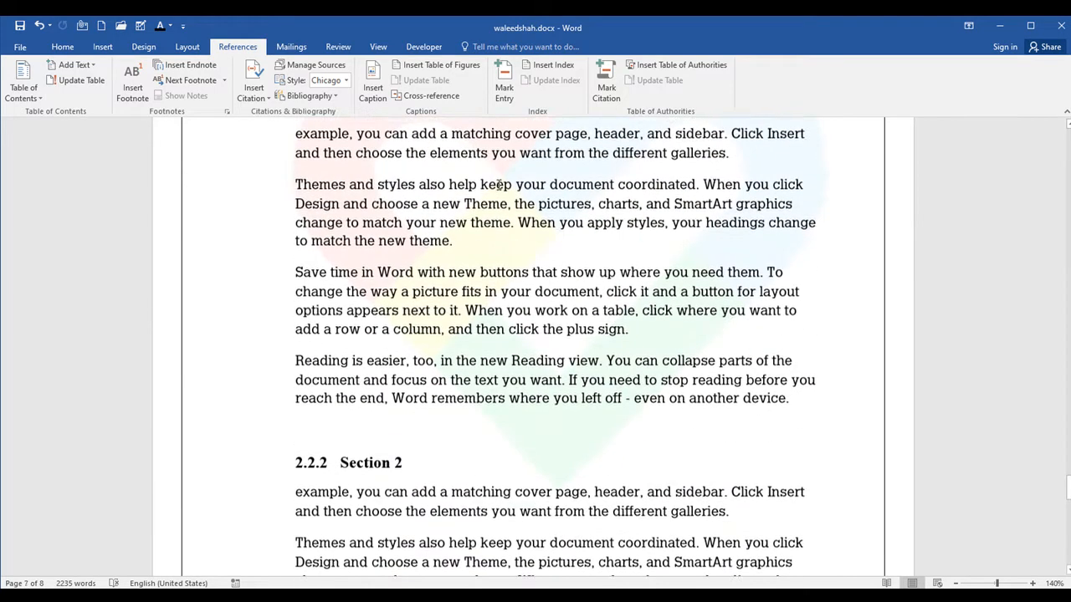
scroll(501, 183, "up", 11)
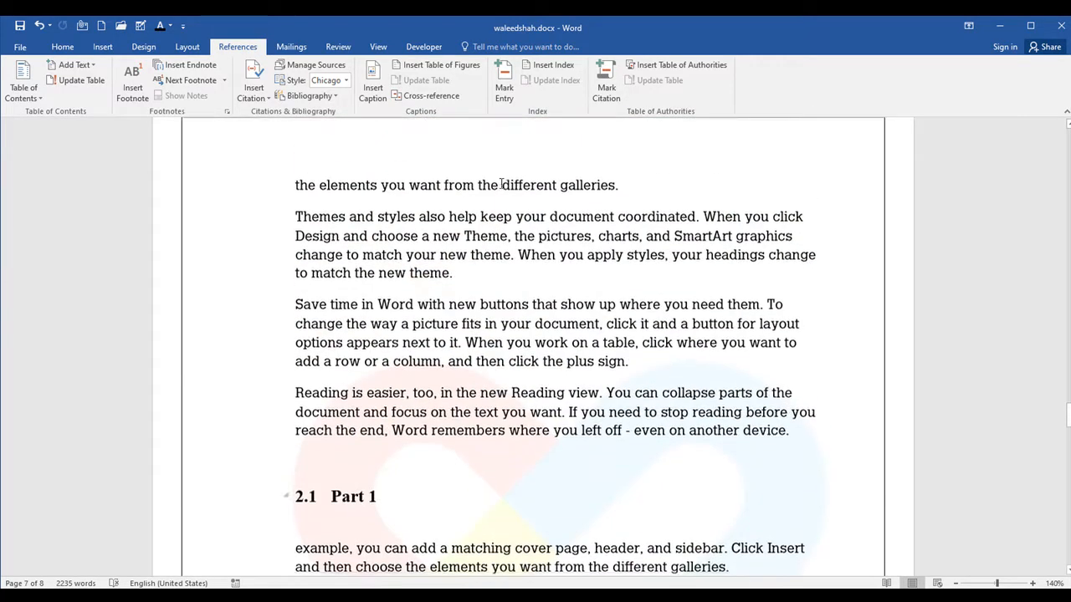
left_click(256, 94)
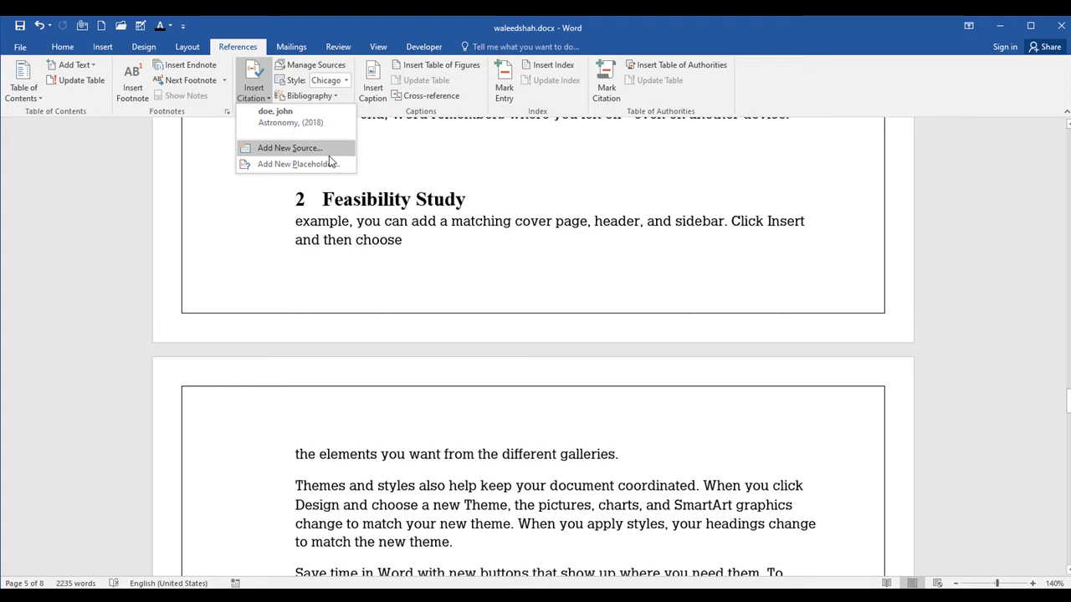
left_click(298, 164)
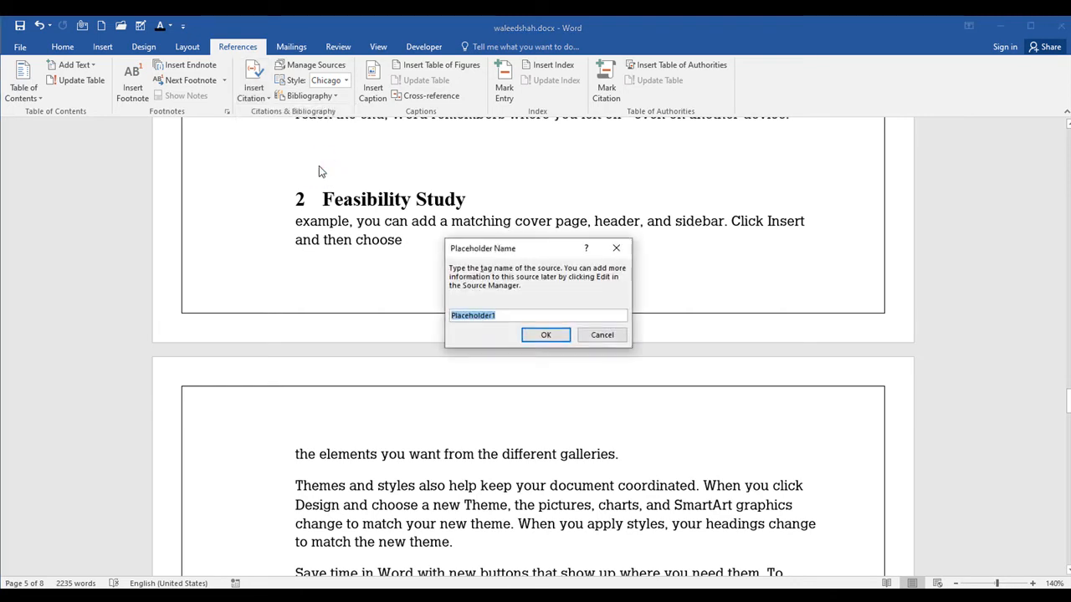
left_click(592, 338)
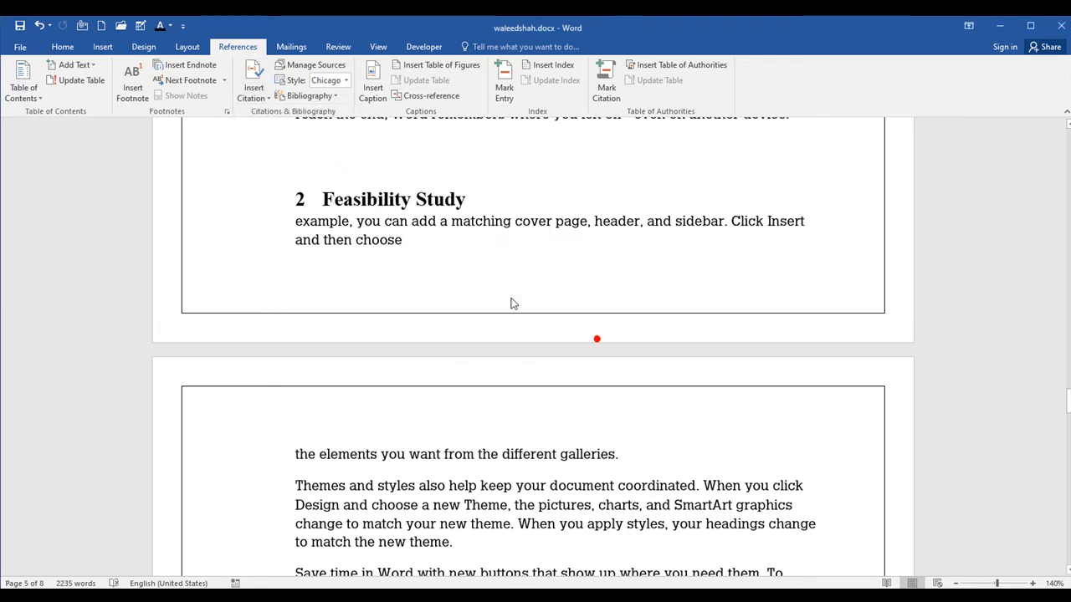
Delete the whole Bibliography block at the end of the document
left_click(326, 101)
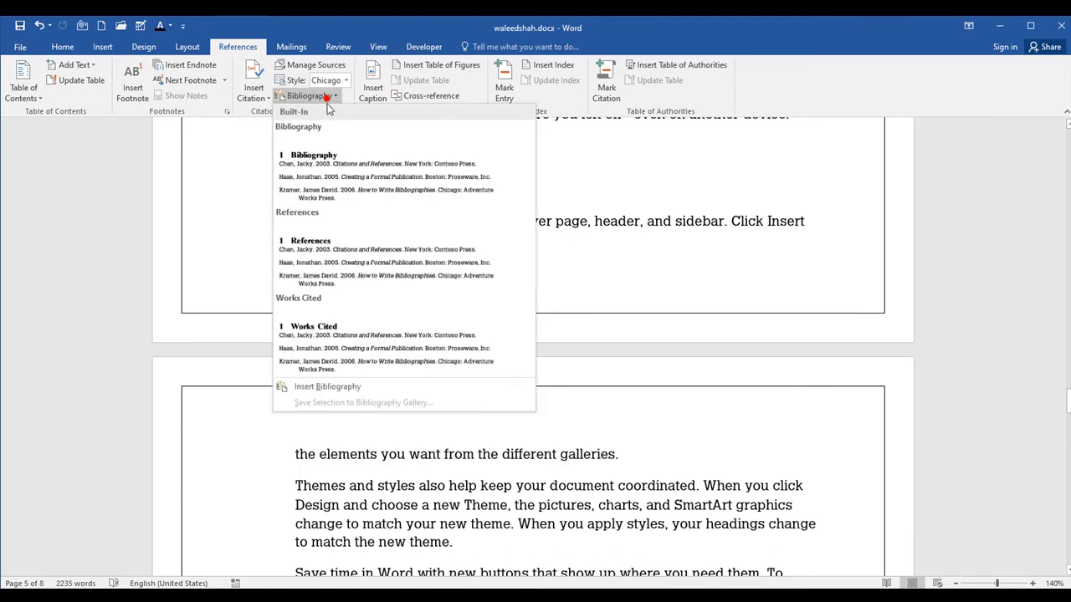
scroll(667, 376, "down", 9)
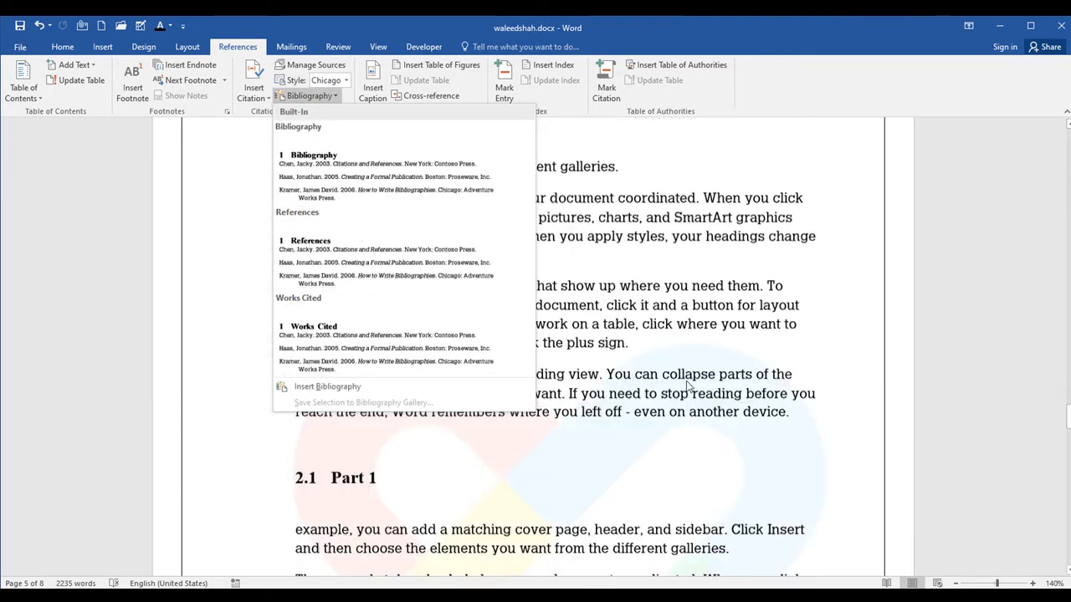
left_click(1068, 436)
left_click_drag(1068, 437, 1068, 557)
left_click(623, 228)
left_click_drag(711, 409, 163, 291)
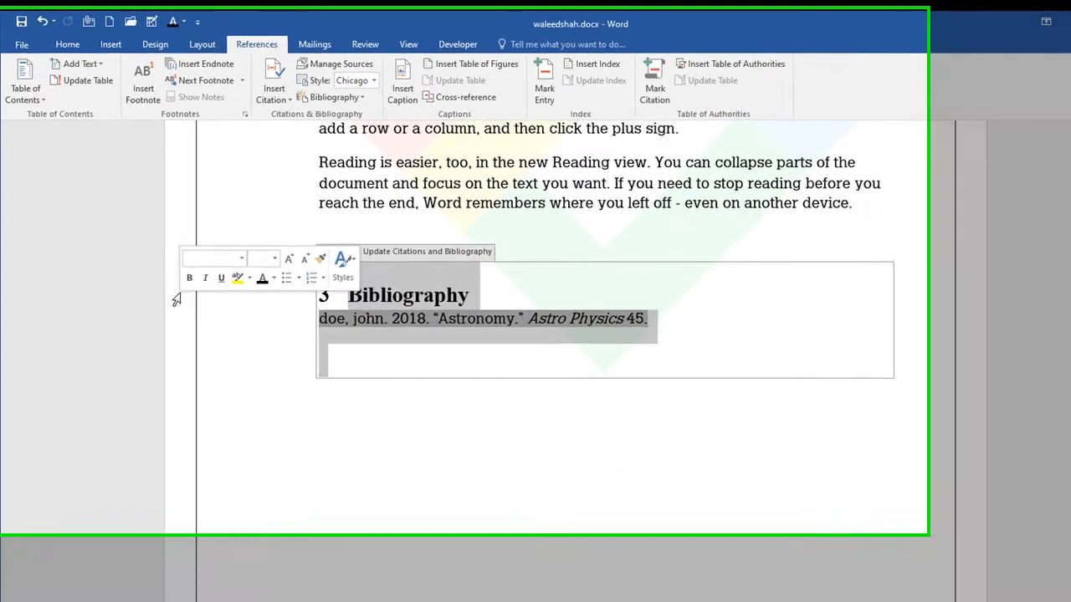
key("Delete")
left_click_drag(415, 379, 273, 218)
left_click_drag(340, 249, 349, 304)
key("Delete")
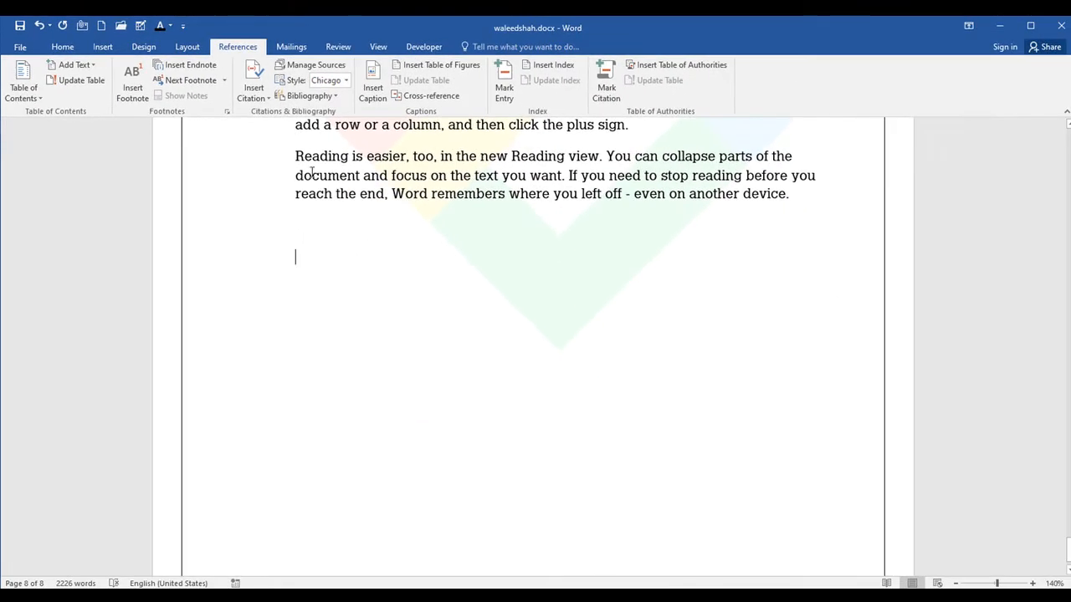
Insert the built-in References list at the end of the document, after the Part 3 section
left_click(305, 96)
left_click(335, 250)
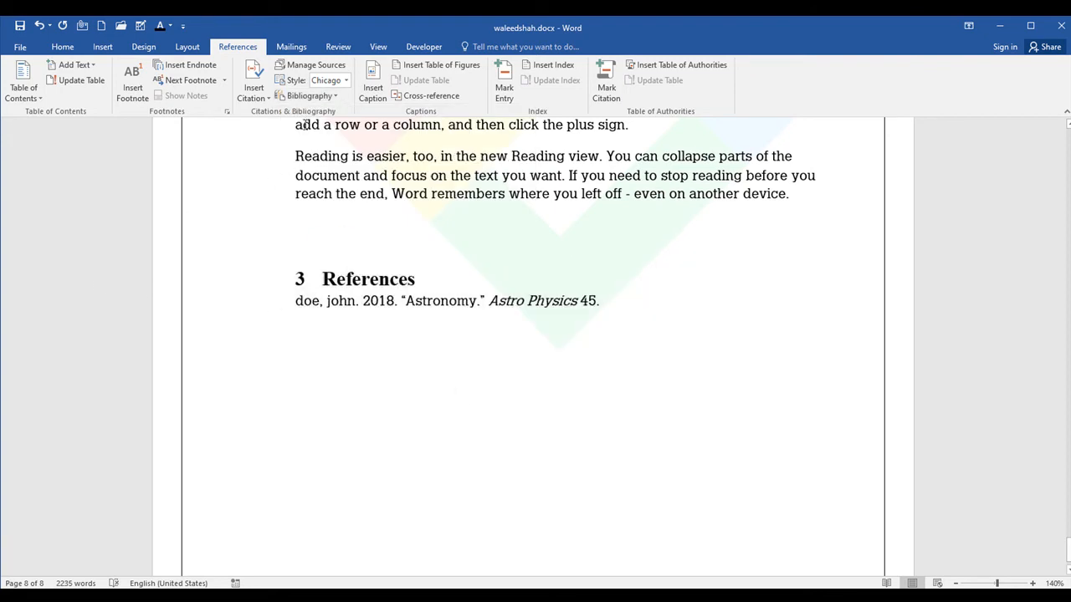
scroll(670, 251, "up", 3)
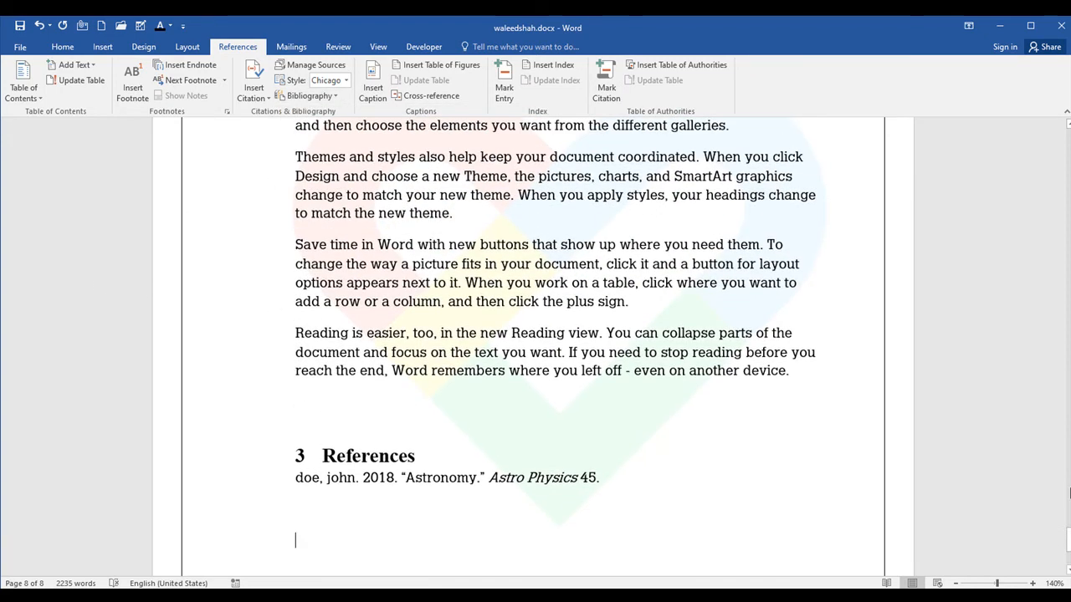
Update the entire table of contents to include the new References heading
mouse_move(1067, 547)
left_mouse_down()
mouse_move(1043, 182)
mouse_move(1046, 208)
mouse_move(1051, 199)
left_mouse_up()
left_click(749, 322)
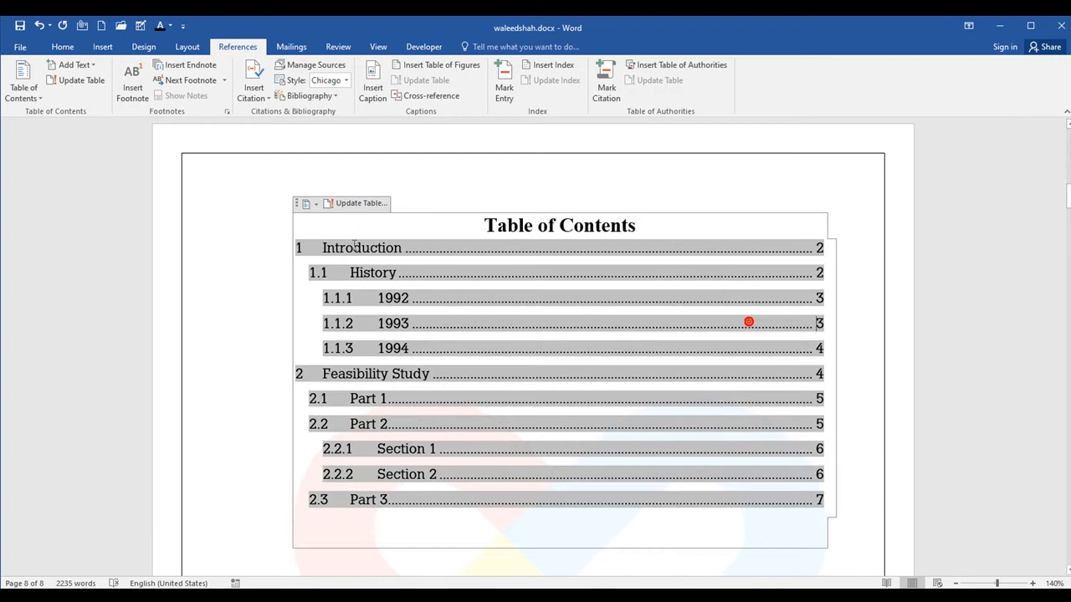
left_click(334, 206)
left_click(466, 307)
left_click(532, 327)
scroll(560, 432, "down", 5)
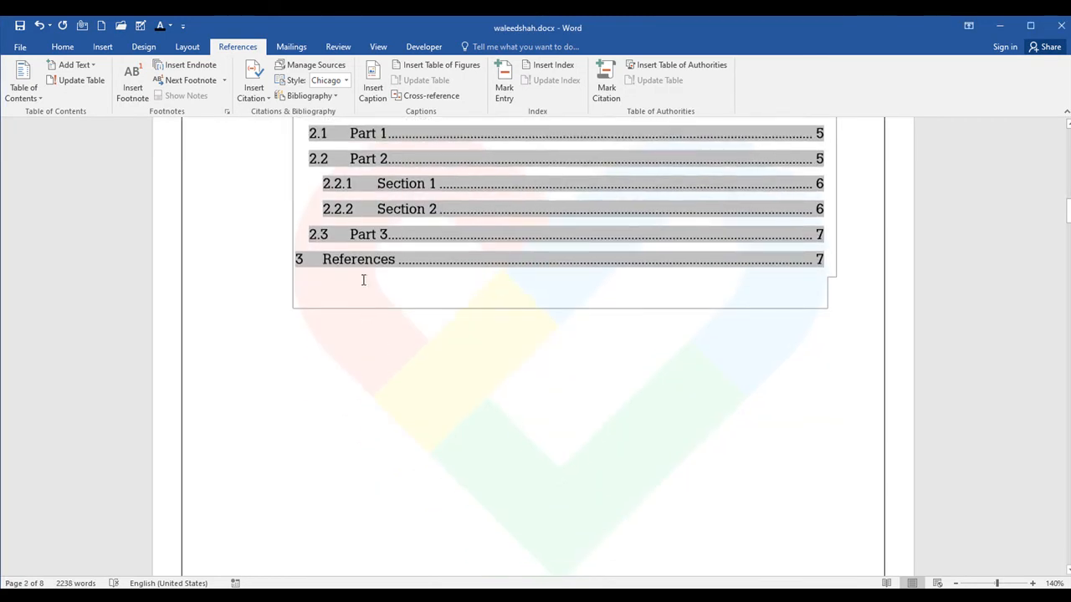
left_click(684, 407)
scroll(725, 256, "up", 8)
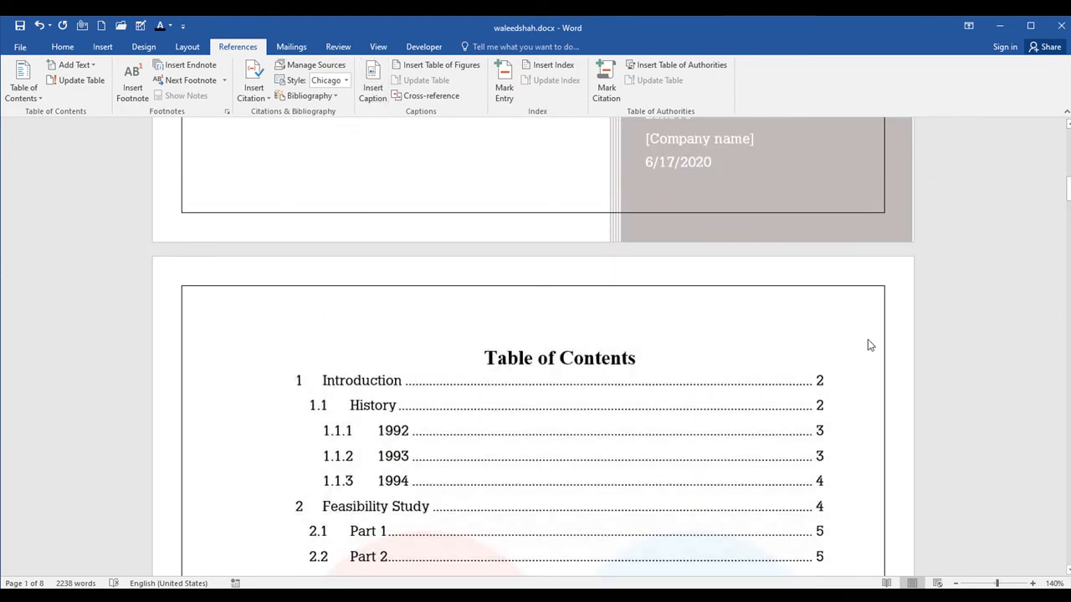
left_click(853, 316)
scroll(385, 209, "down", 3)
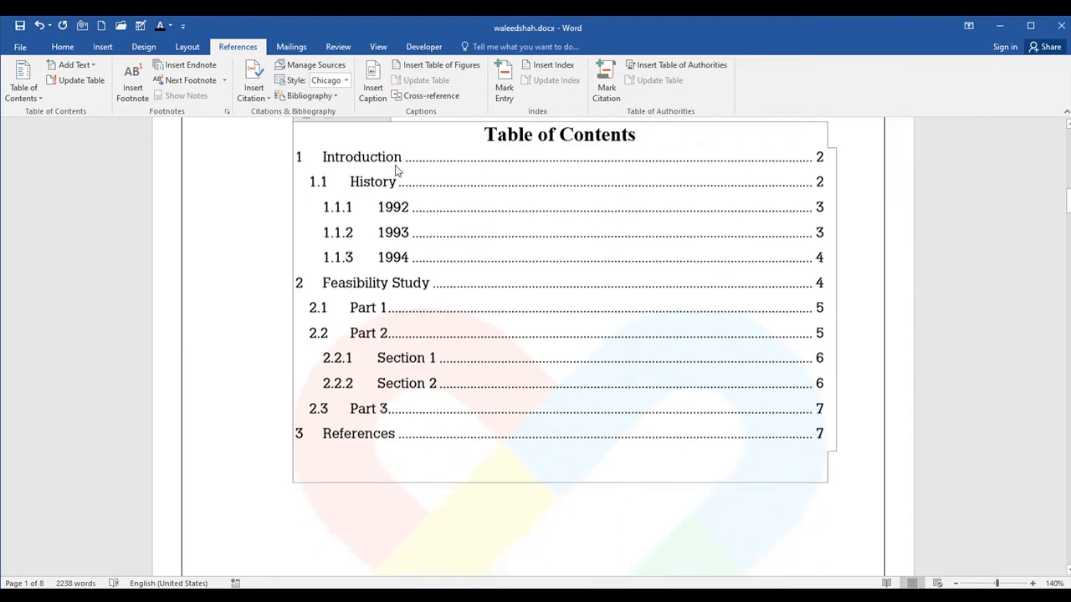
scroll(396, 180, "up", 2)
scroll(411, 75, "up", 1)
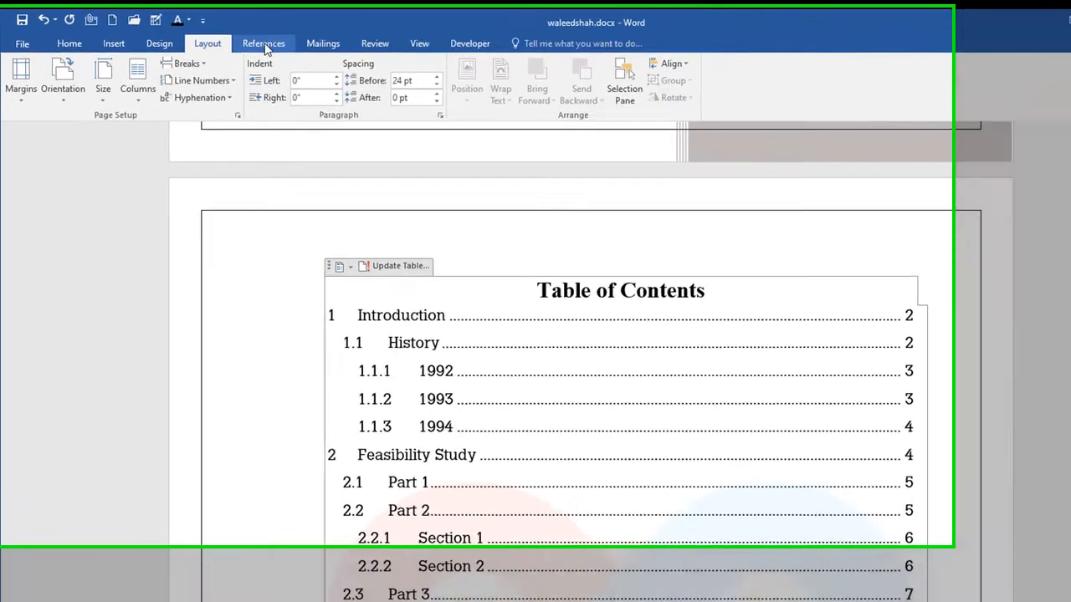
Add an empty line after the last Introduction paragraph, just above the 1.1 History heading
left_click(237, 47)
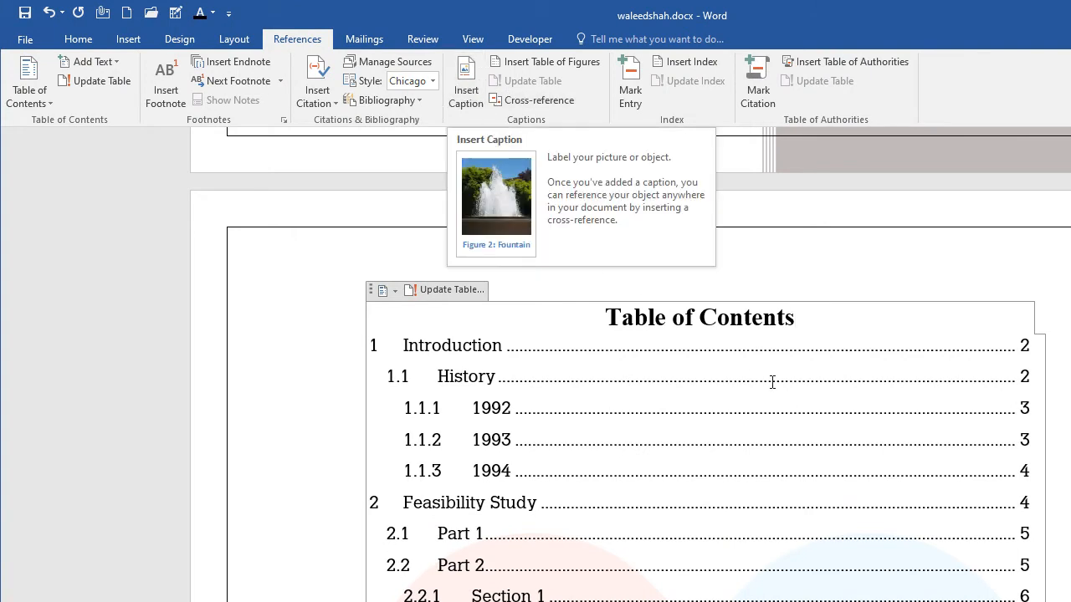
scroll(588, 356, "down", 5)
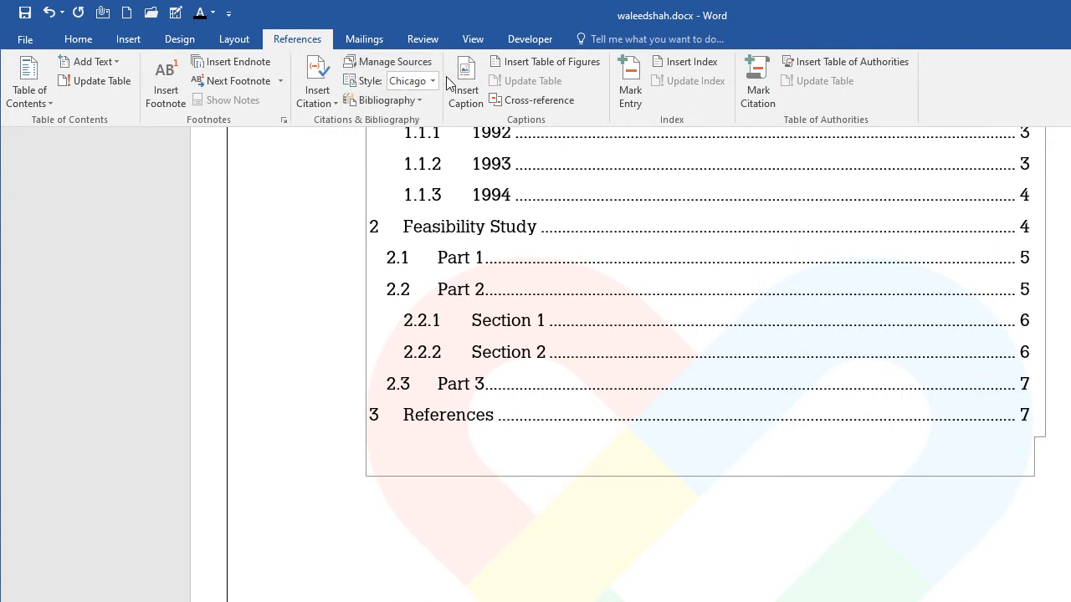
scroll(472, 418, "down", 6)
scroll(468, 485, "down", 15)
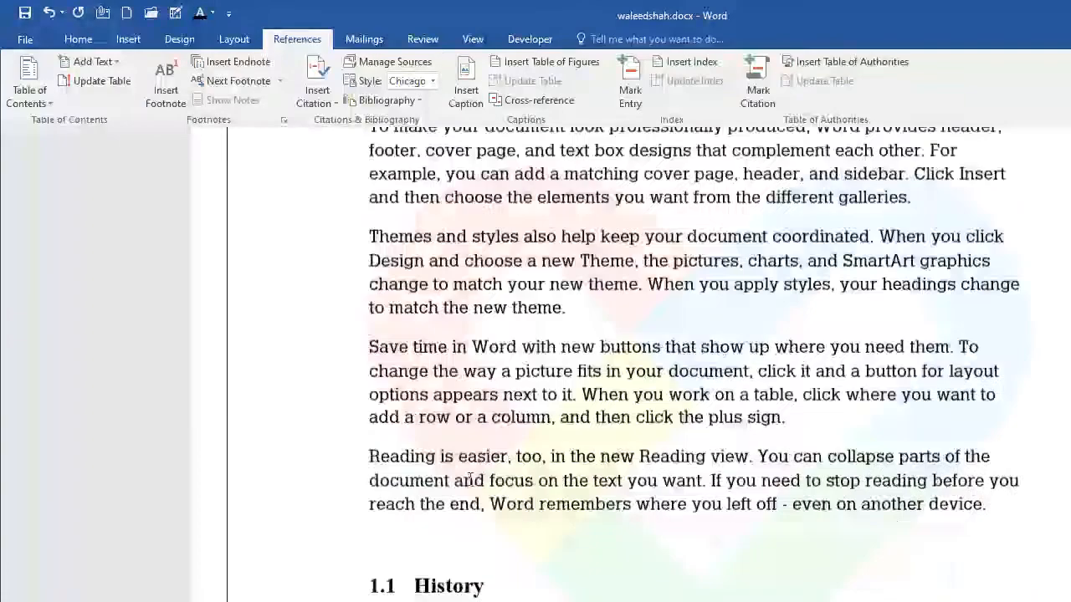
scroll(544, 376, "up", 10)
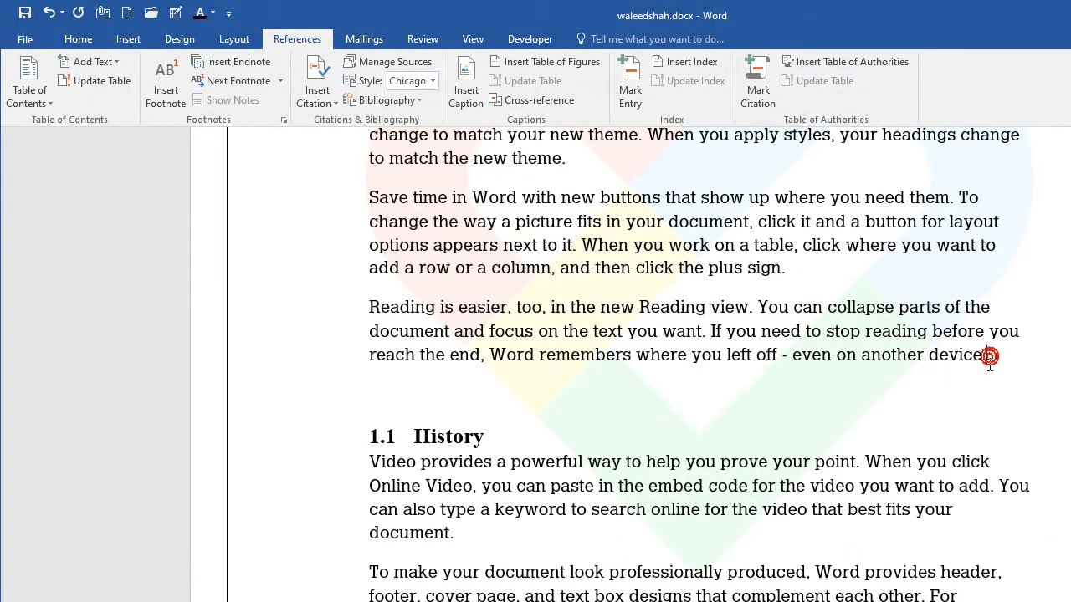
left_click(990, 365)
key("Return")
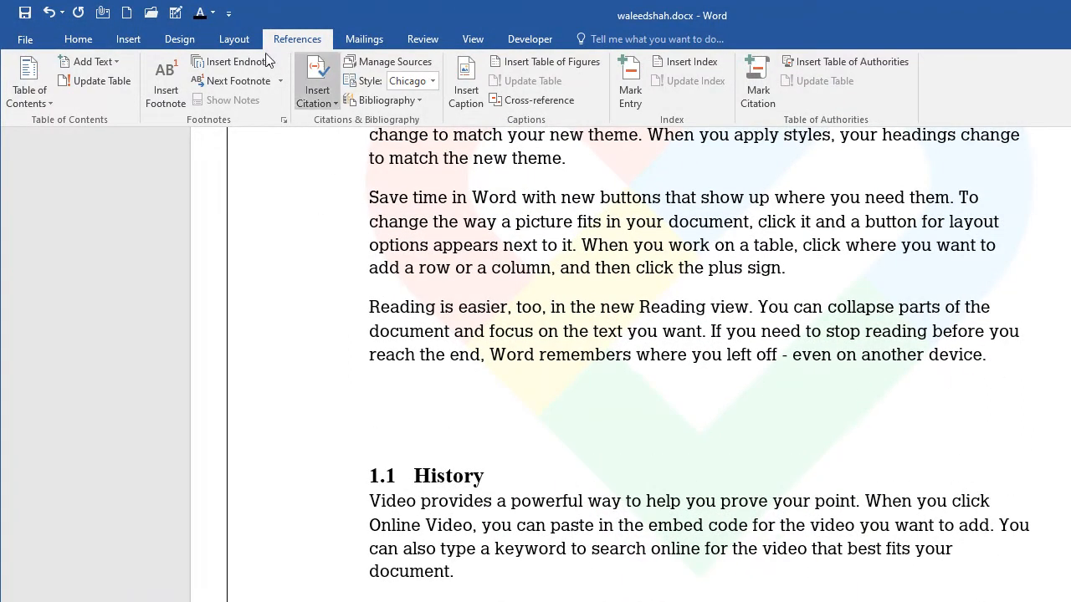
Search Bing online pictures for "uml diagram" and insert the first result on the empty line above 1.1 History
left_click(131, 39)
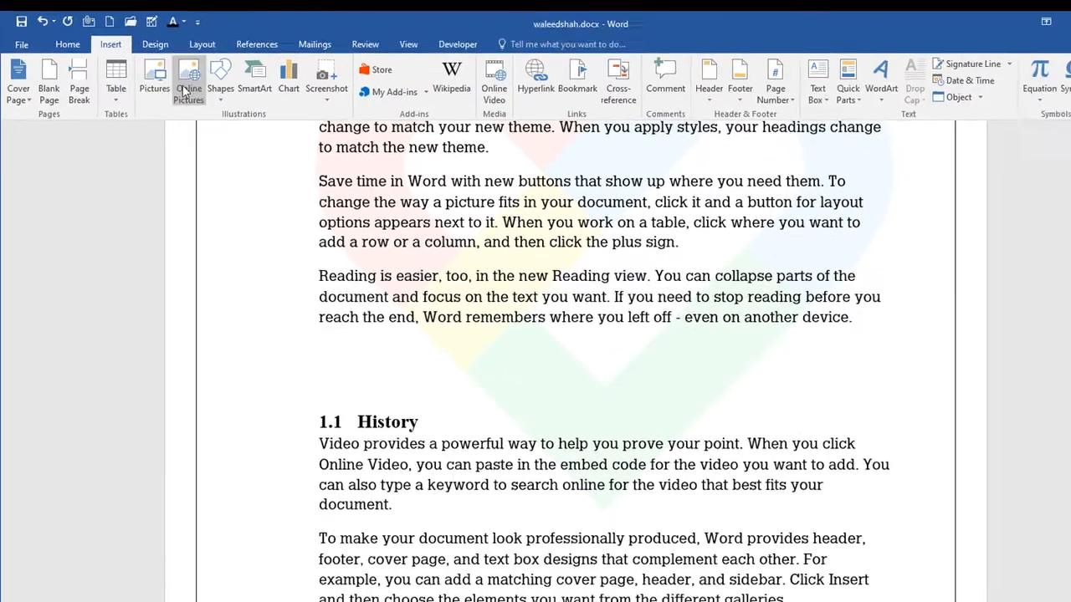
left_click(184, 91)
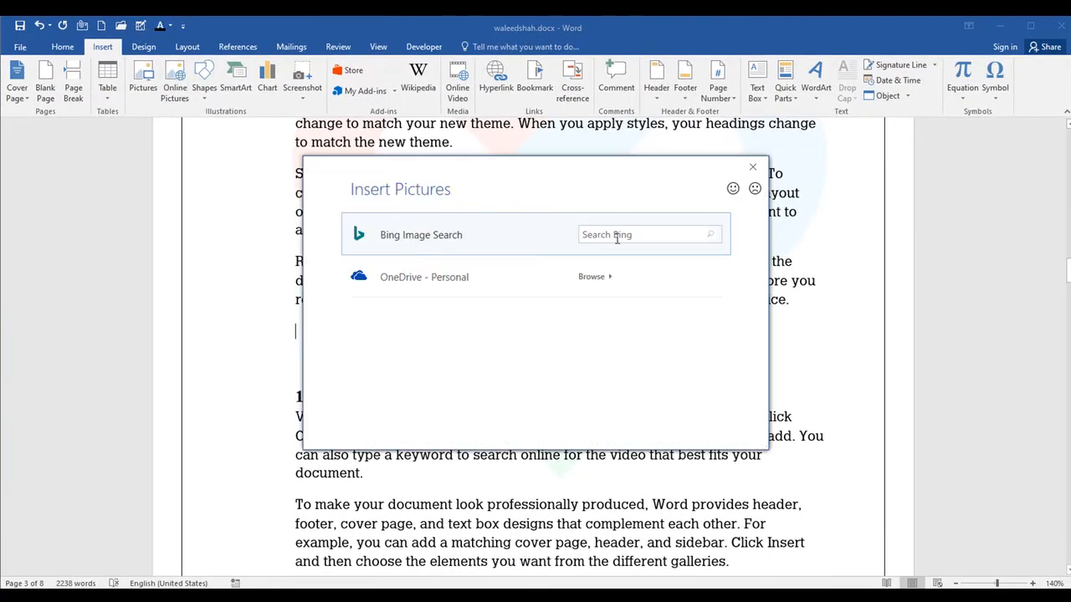
left_click(617, 234)
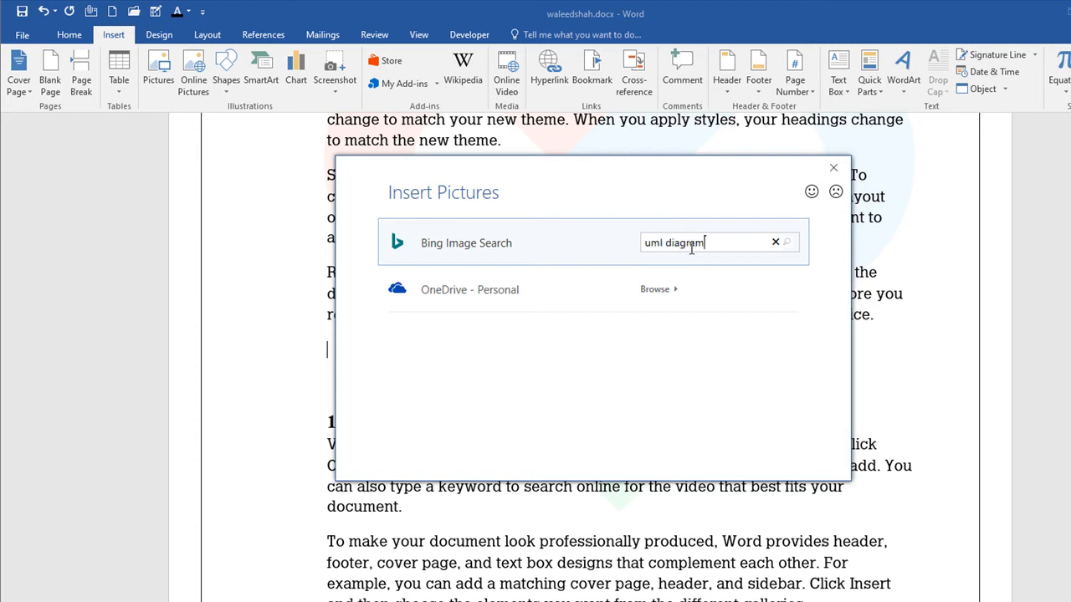
key("Return")
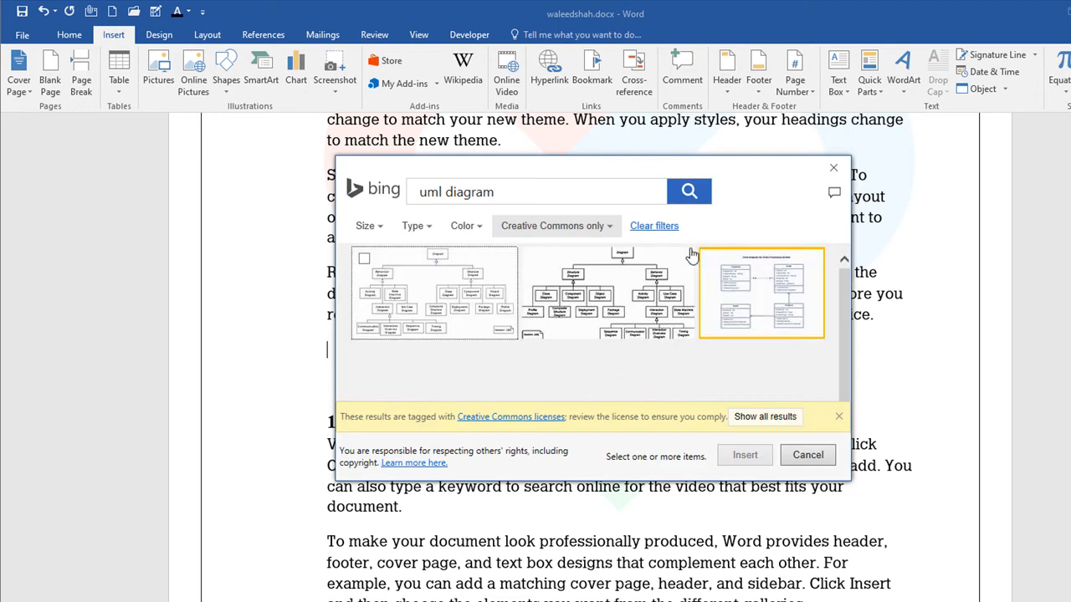
left_click(454, 306)
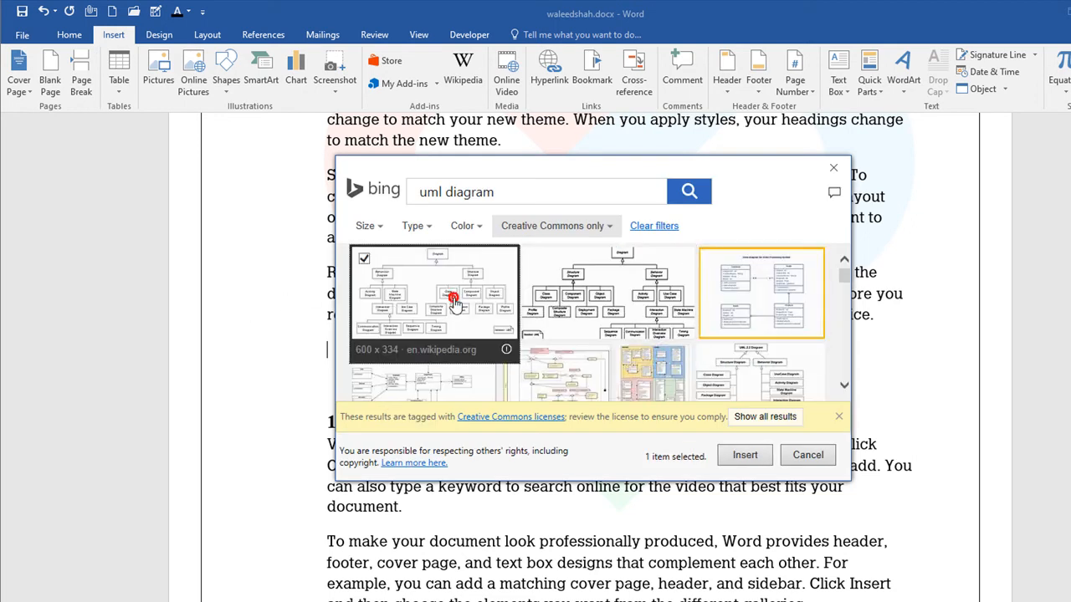
left_click(741, 457)
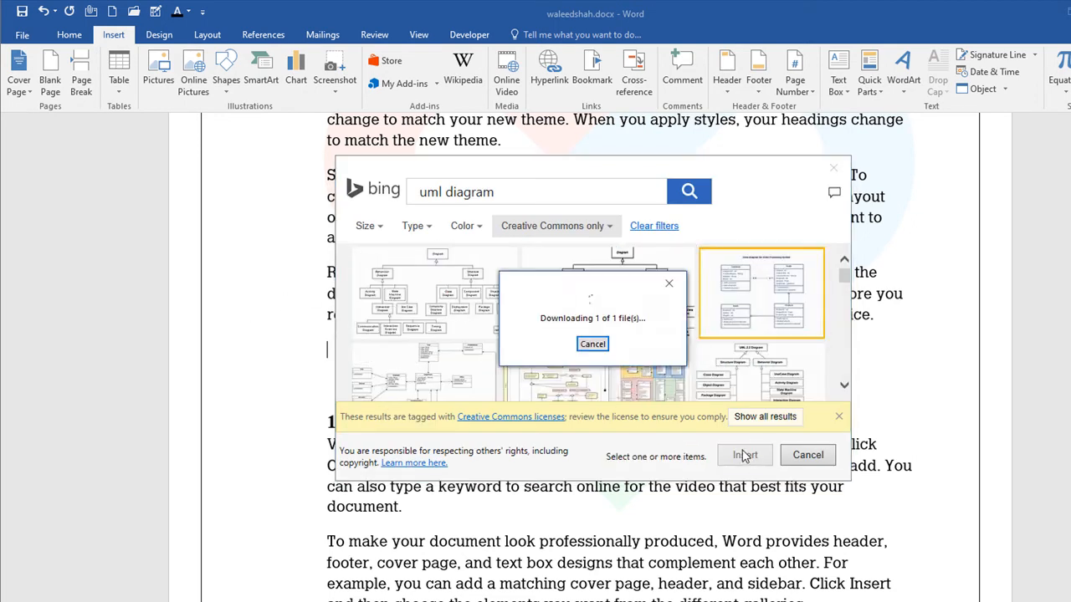
scroll(739, 410, "down", 3)
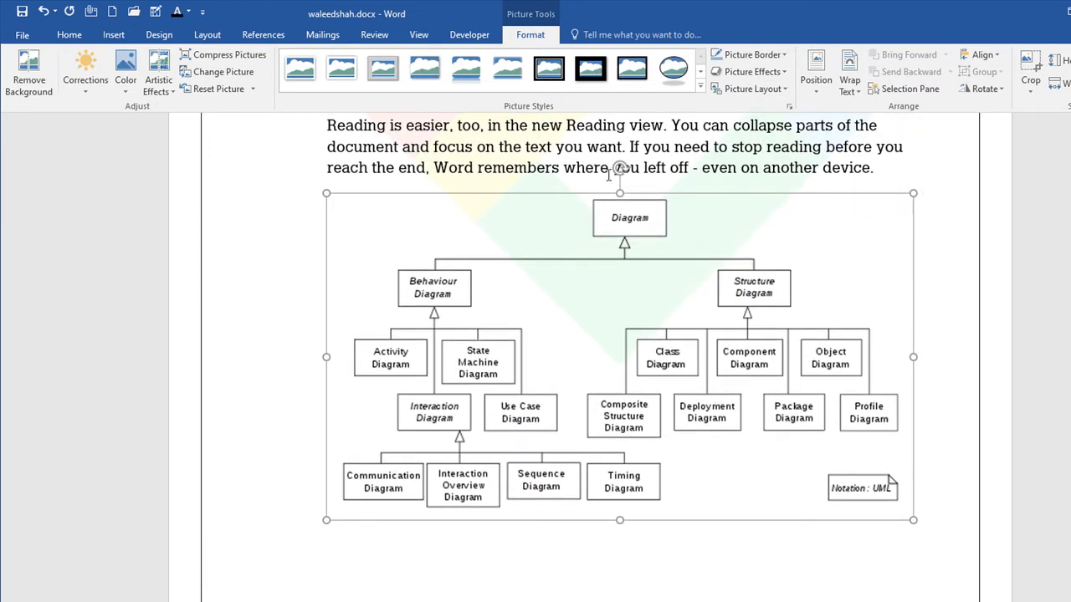
Caption the UML picture "Figure 1 UML Diagram", using the Figure label and placing it below the selected item
scroll(637, 216, "up", 1)
left_click(265, 35)
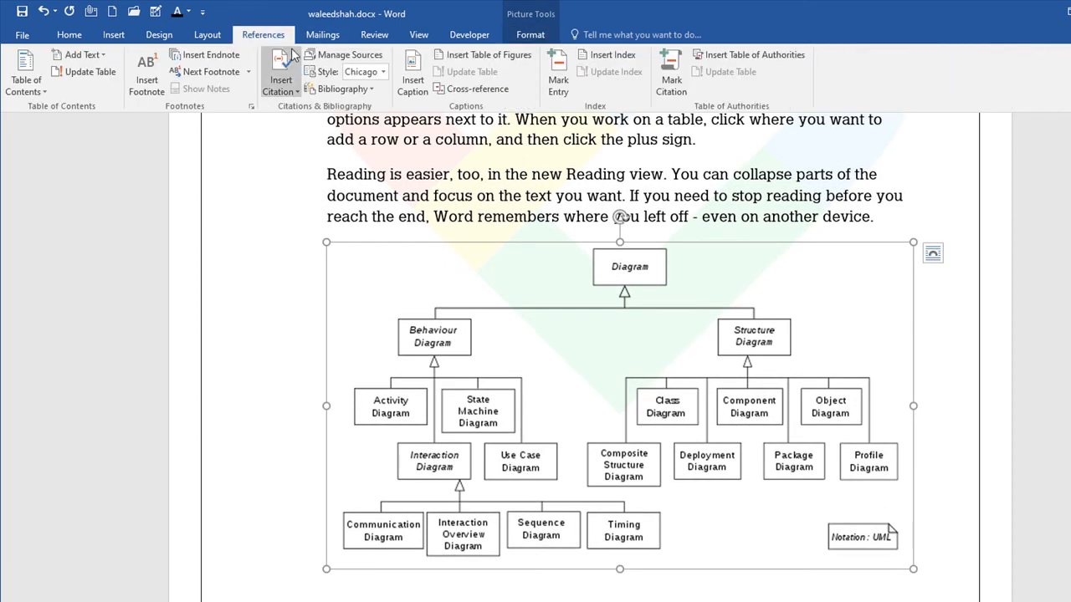
left_click(412, 82)
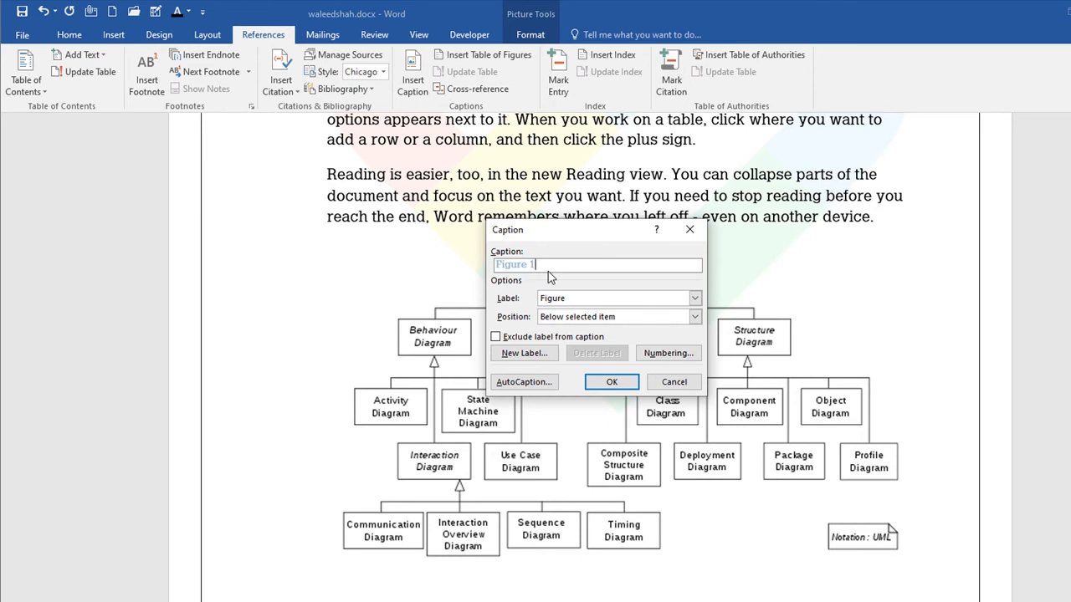
left_click(539, 262)
left_click(547, 268)
left_click(571, 301)
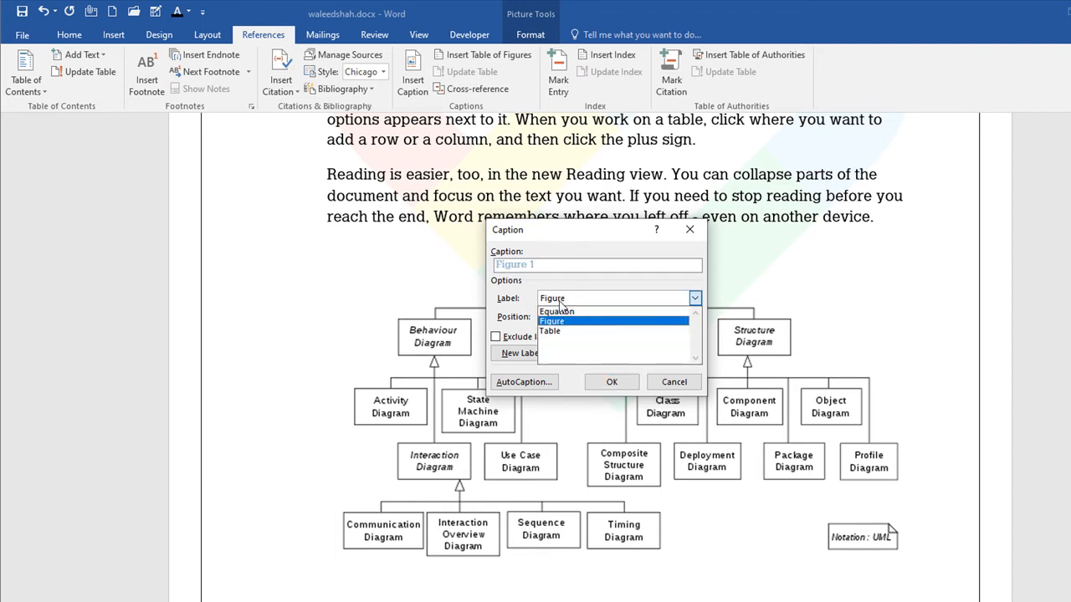
left_click(569, 296)
left_click(569, 296)
left_click(564, 322)
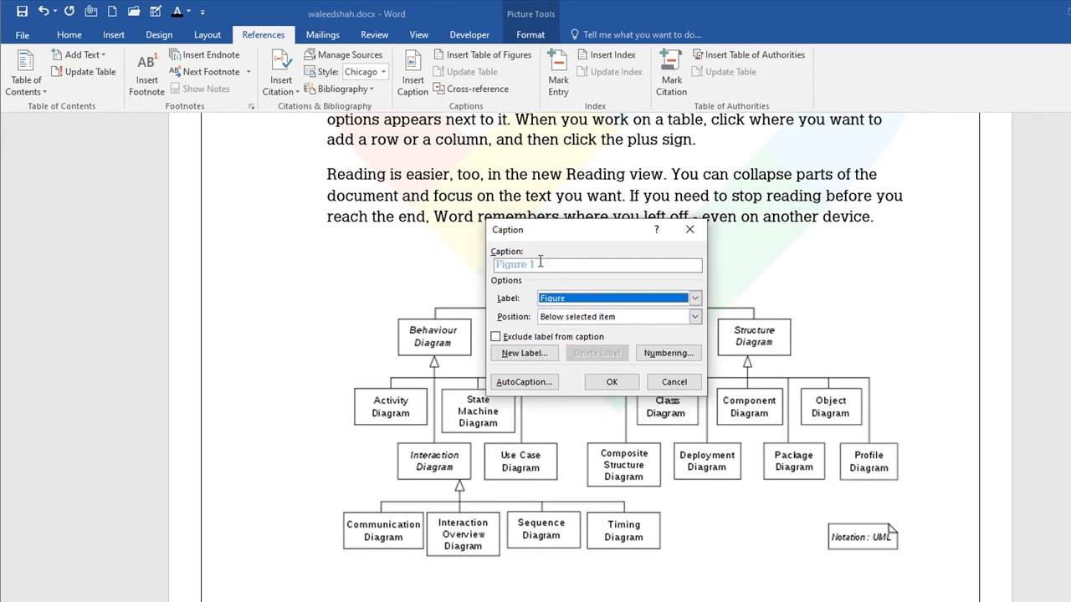
left_click(539, 267)
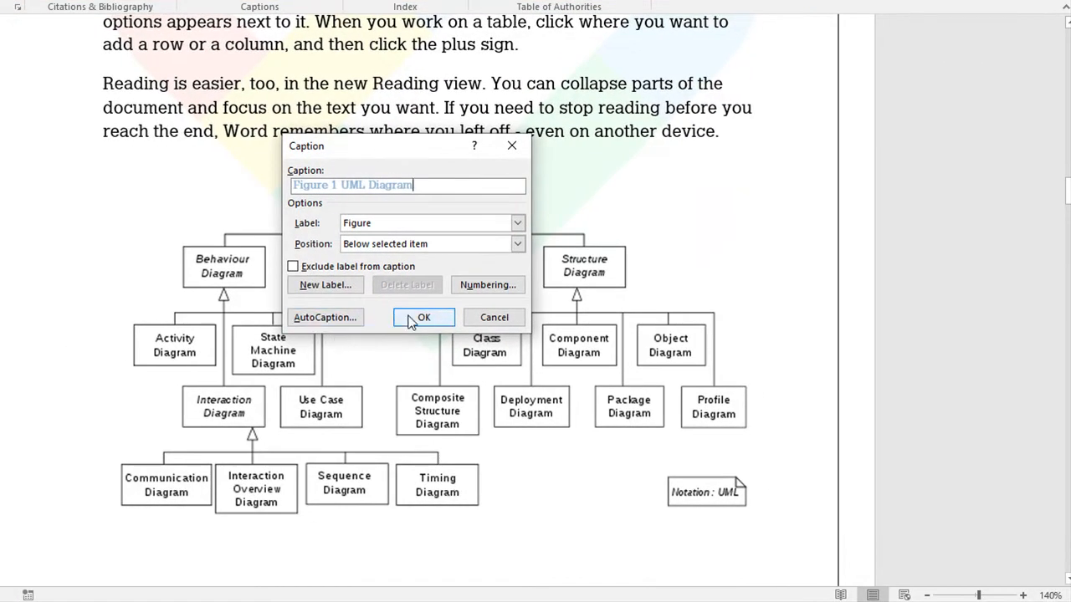
left_click(396, 316)
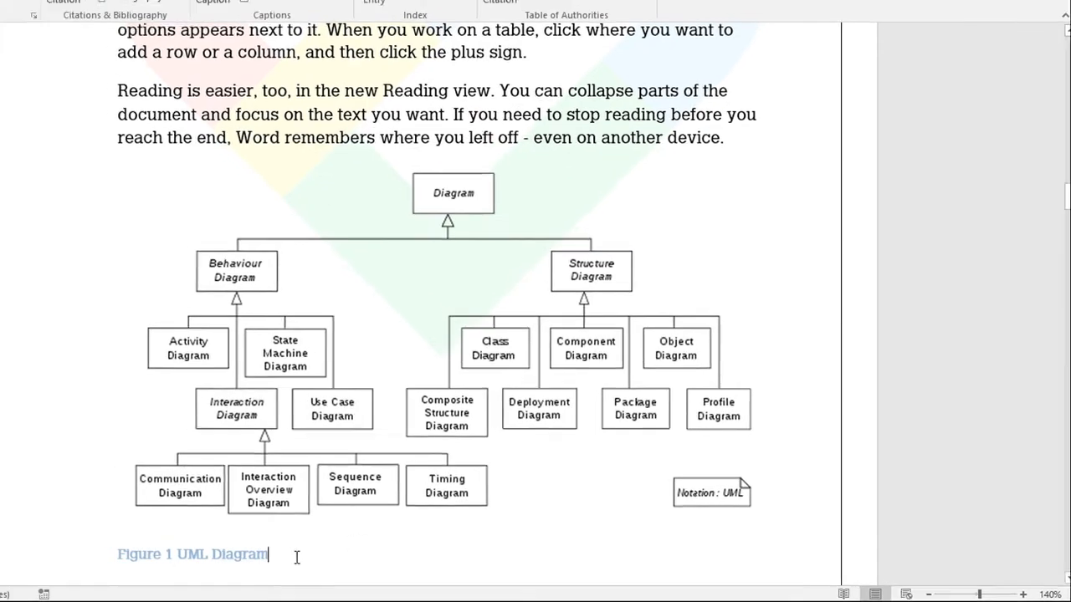
Centre the Figure 1 caption beneath the UML picture
left_click_drag(287, 559, 75, 550)
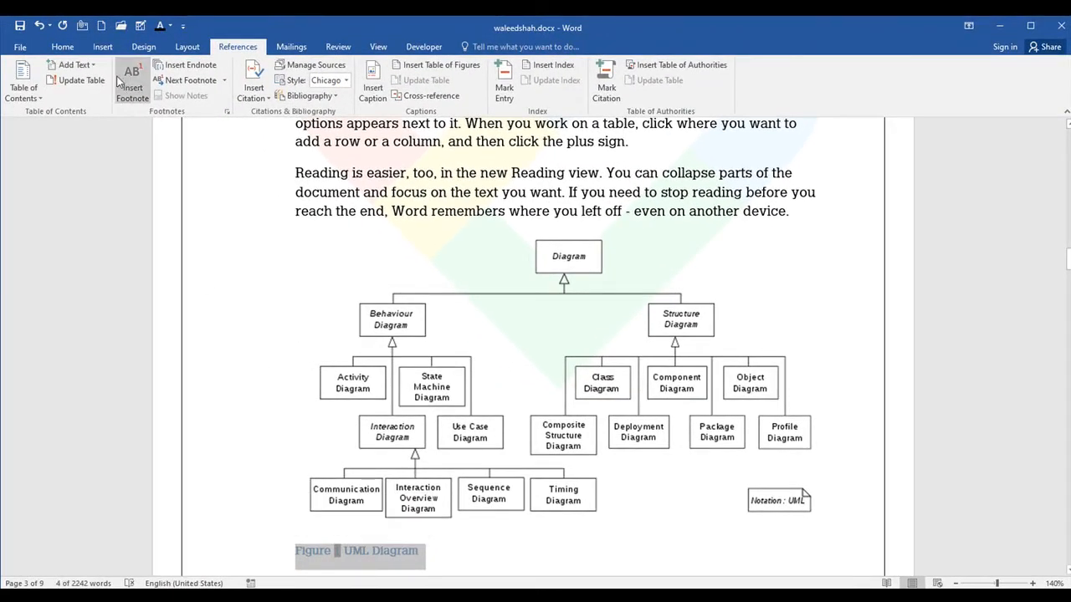
left_click(62, 46)
left_click(306, 91)
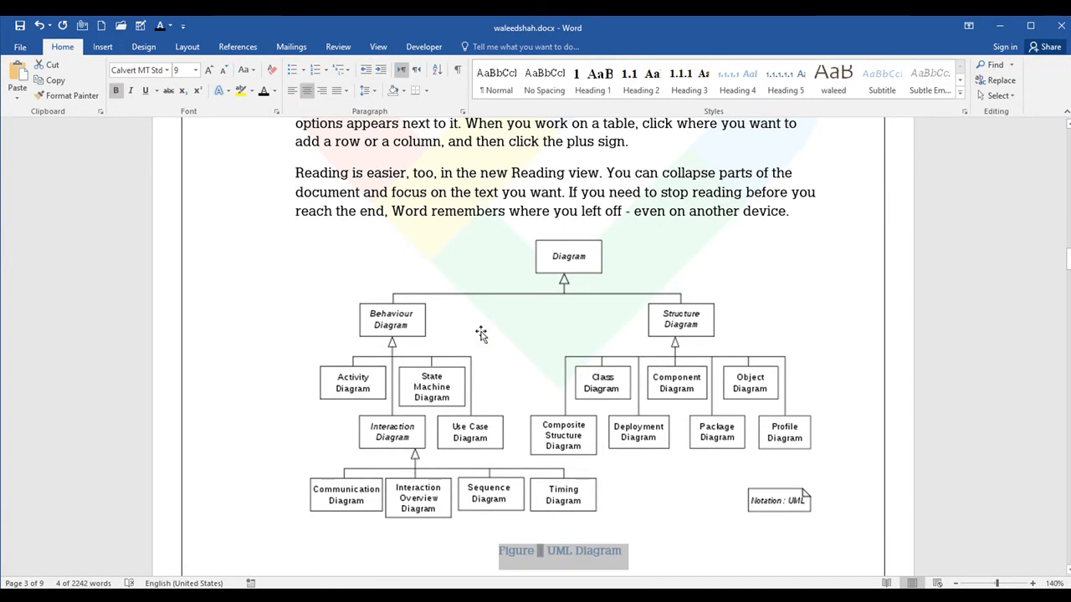
left_click(576, 370)
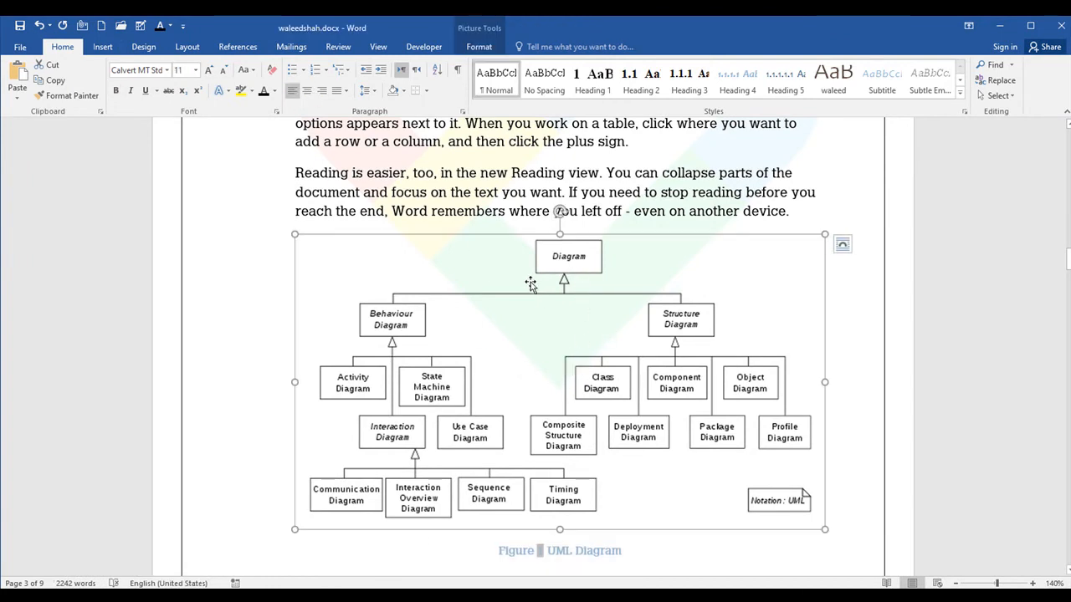
Add an empty line after the last paragraph of section 1.1 History, just above the 1.1.1 1992 heading
scroll(533, 286, "up", 3)
scroll(346, 63, "down", 1)
scroll(590, 456, "down", 15)
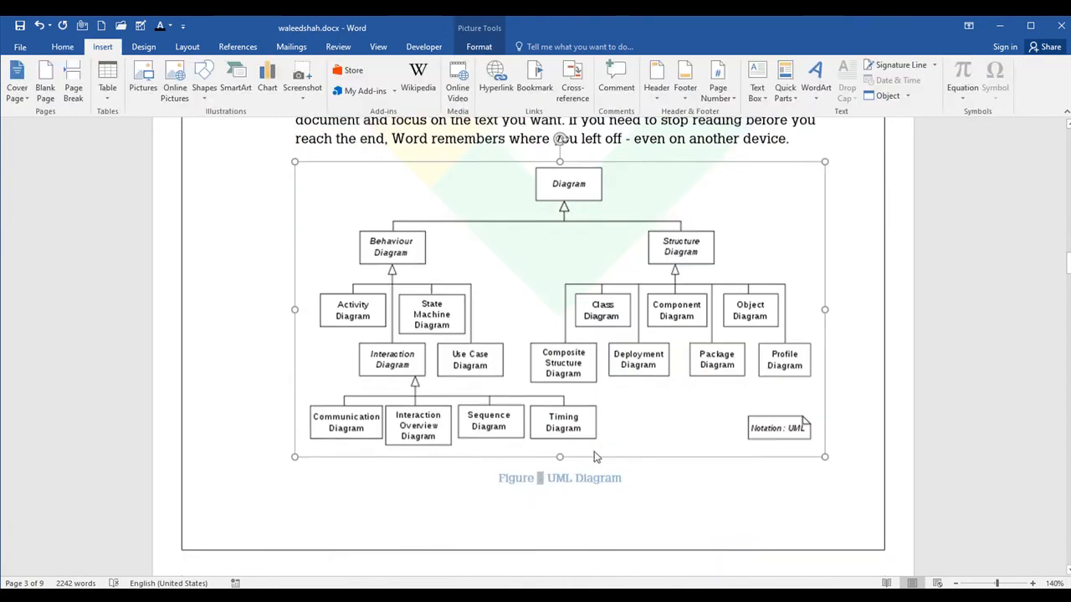
scroll(590, 456, "down", 2)
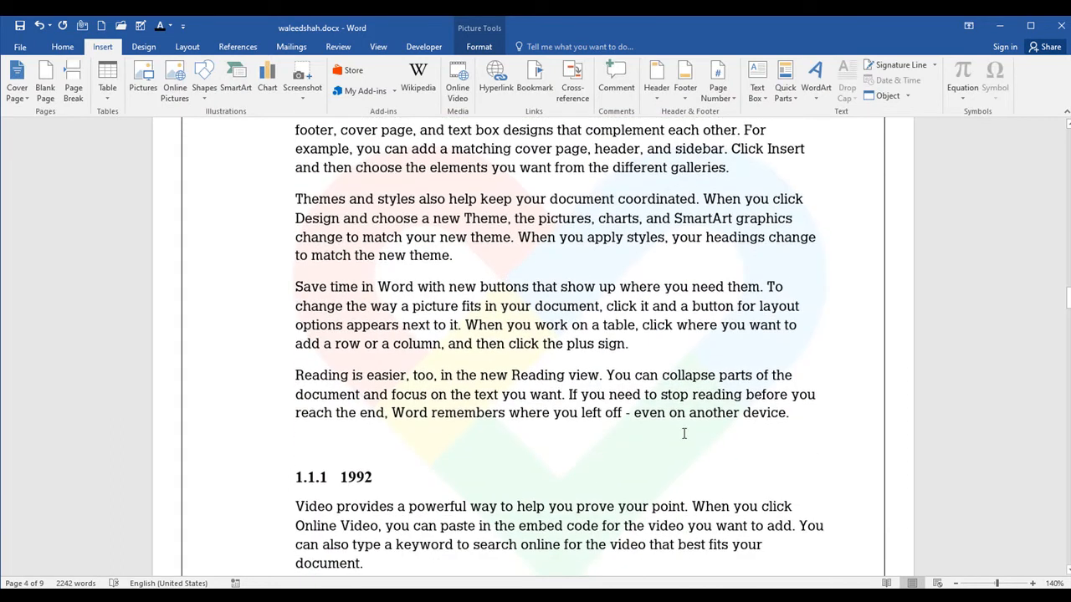
left_click(798, 423)
left_click(796, 424)
key("Return")
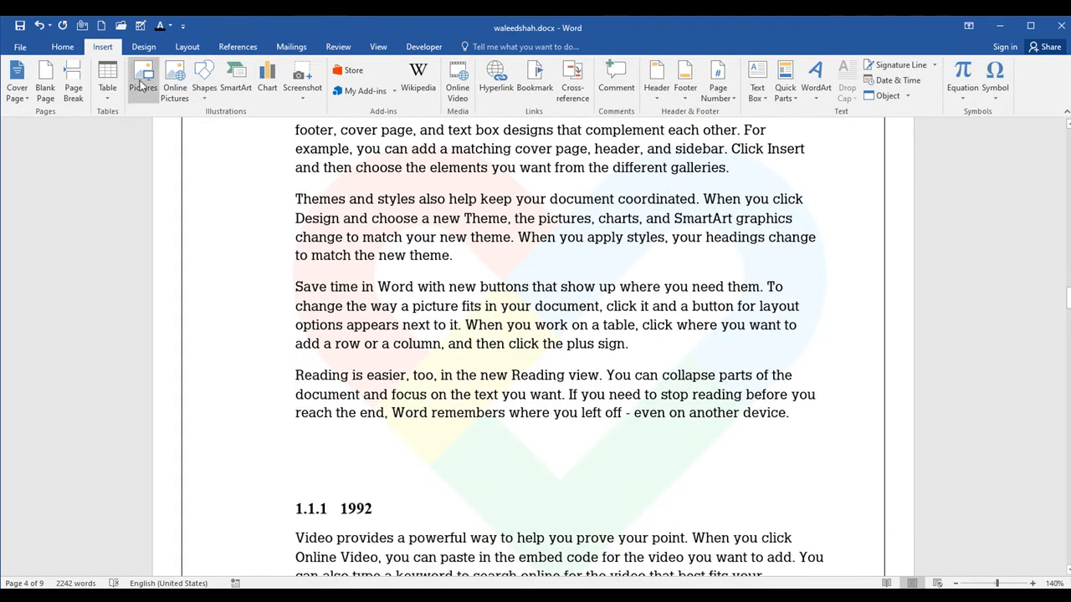
Search Bing online pictures for "flow chart diagram" and insert the 703 x 954 black-and-white flow chart above 1.1.1 1992
left_click(172, 87)
left_click(597, 235)
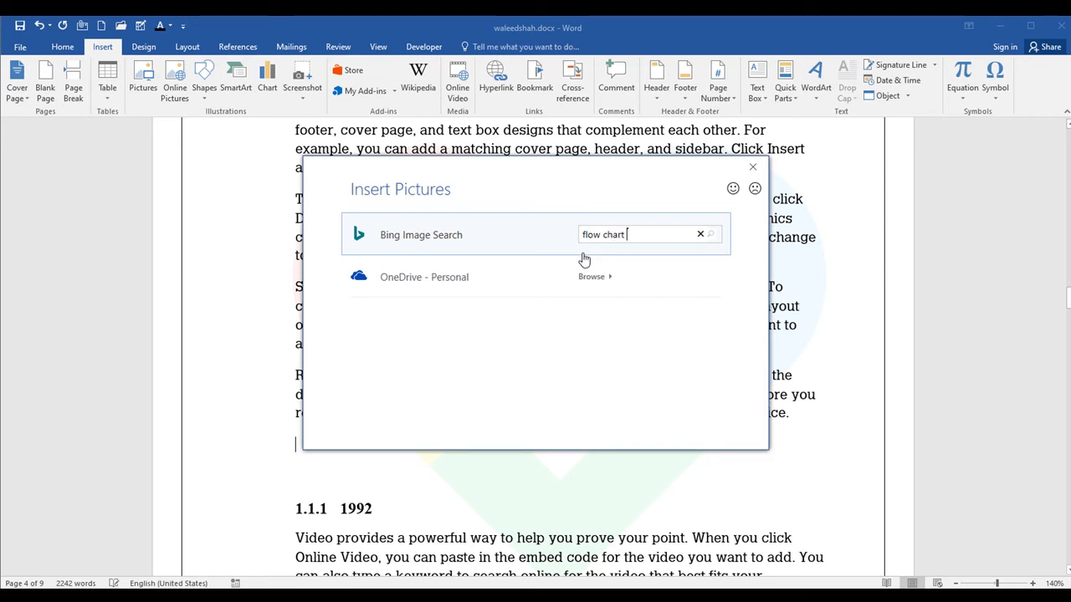
type("flow chart diagram")
key("Return")
left_click(546, 294)
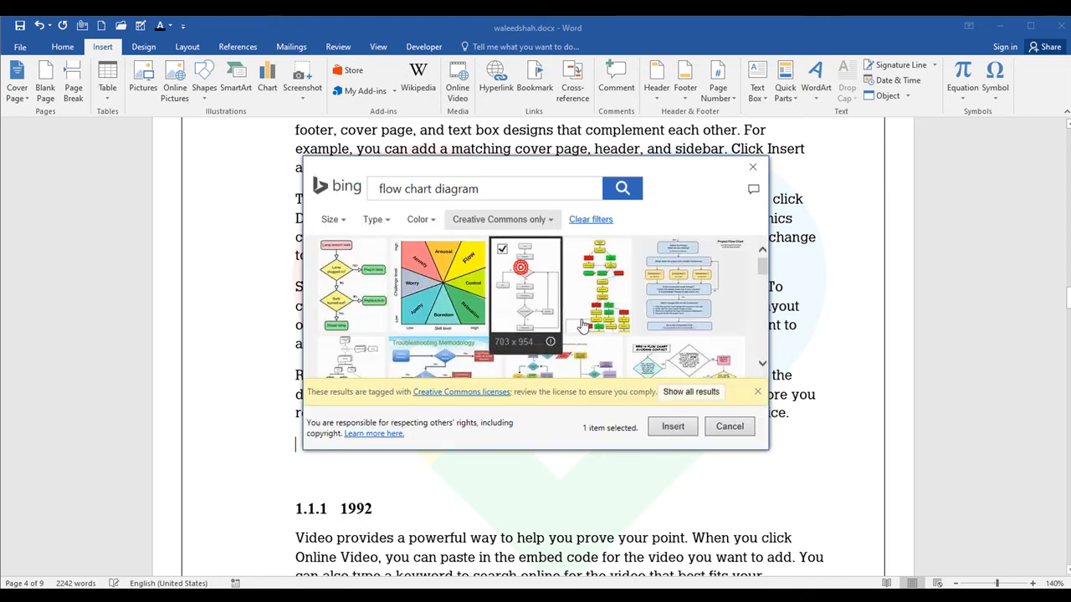
left_click(672, 426)
Caption the flow chart picture "Figure 2flow chart diagram", with the Figure label below the selected item
scroll(616, 330, "down", 5)
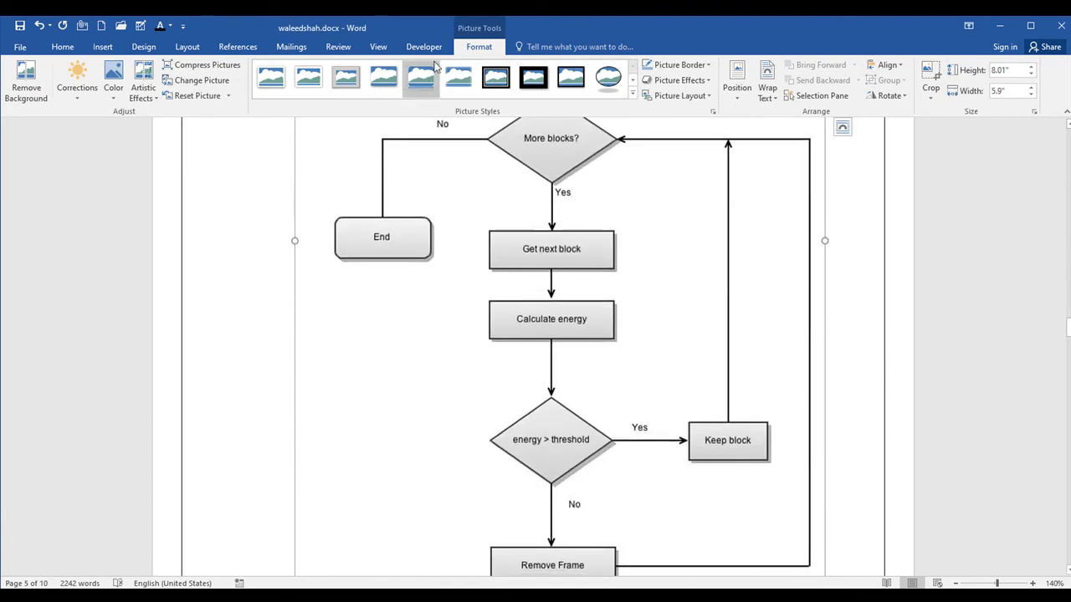
left_click(238, 47)
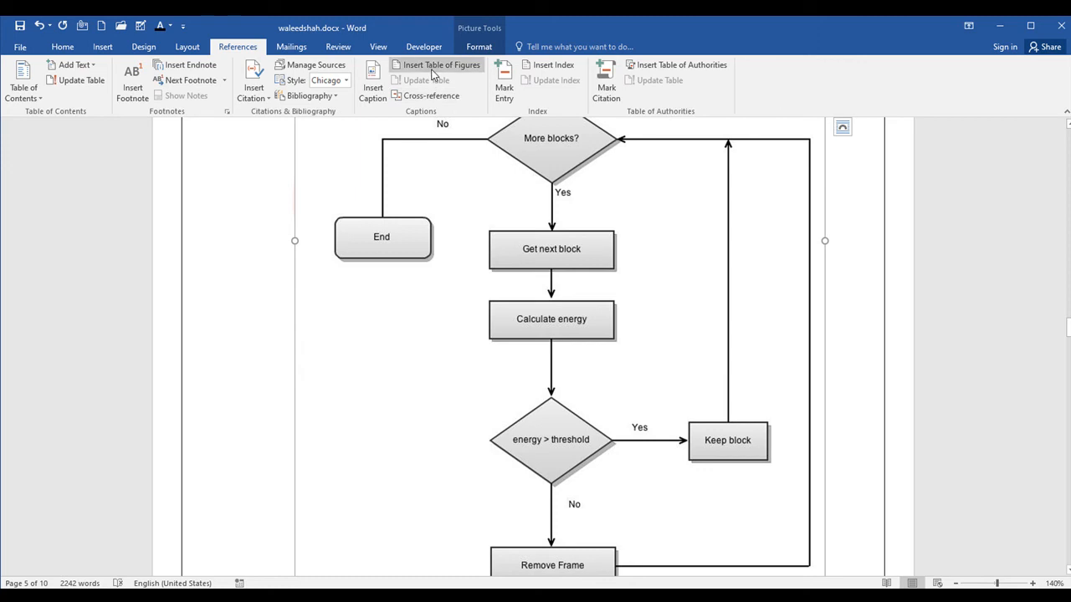
left_click(373, 88)
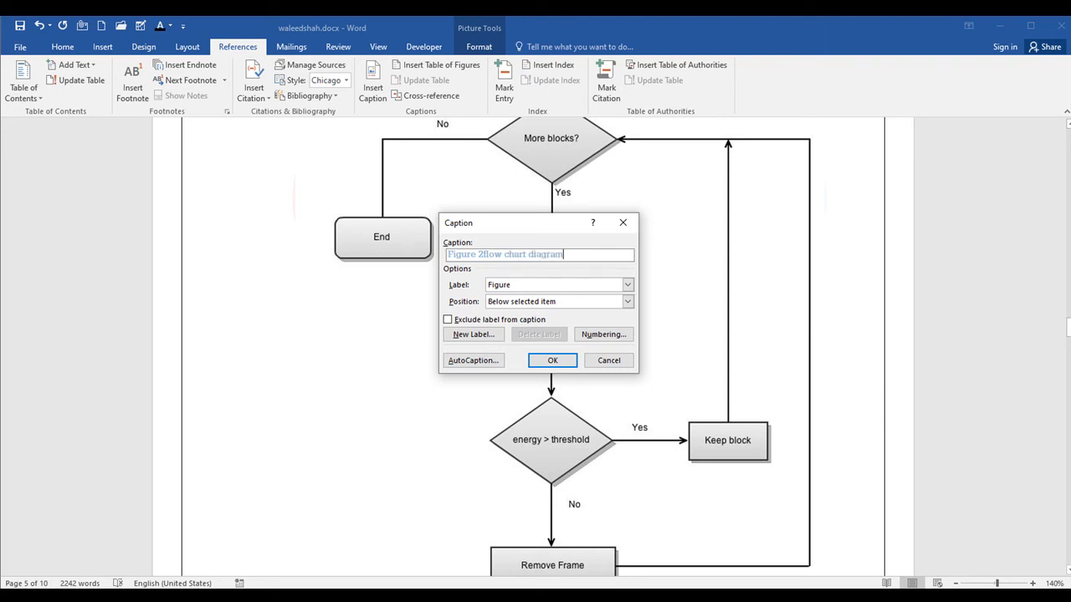
left_click(552, 359)
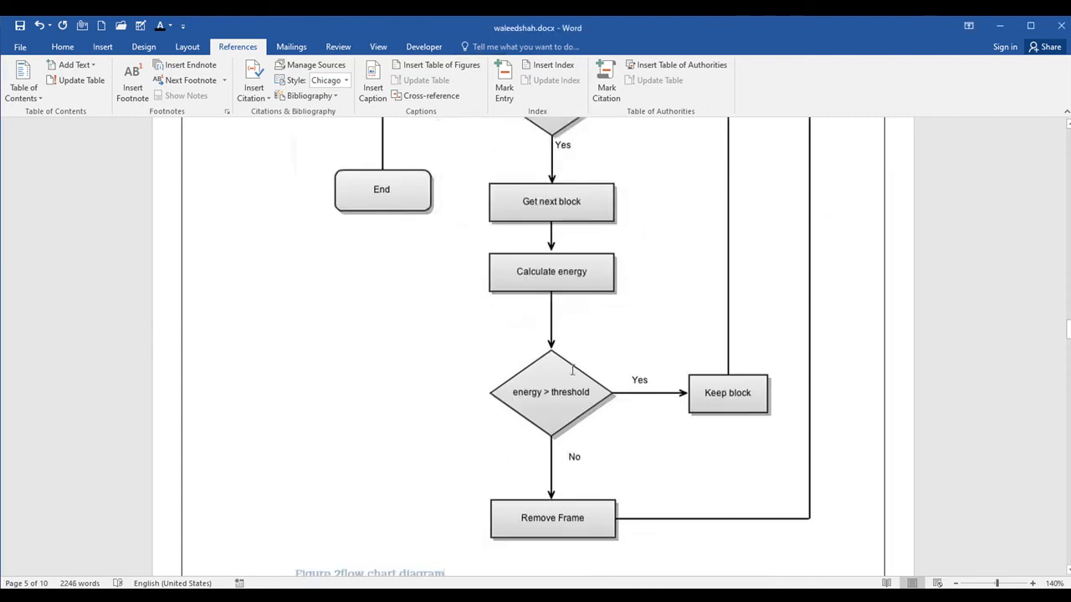
Clear all formatting from the Figure 2 caption and centre it beneath the flow chart
left_click_drag(448, 314, 290, 324)
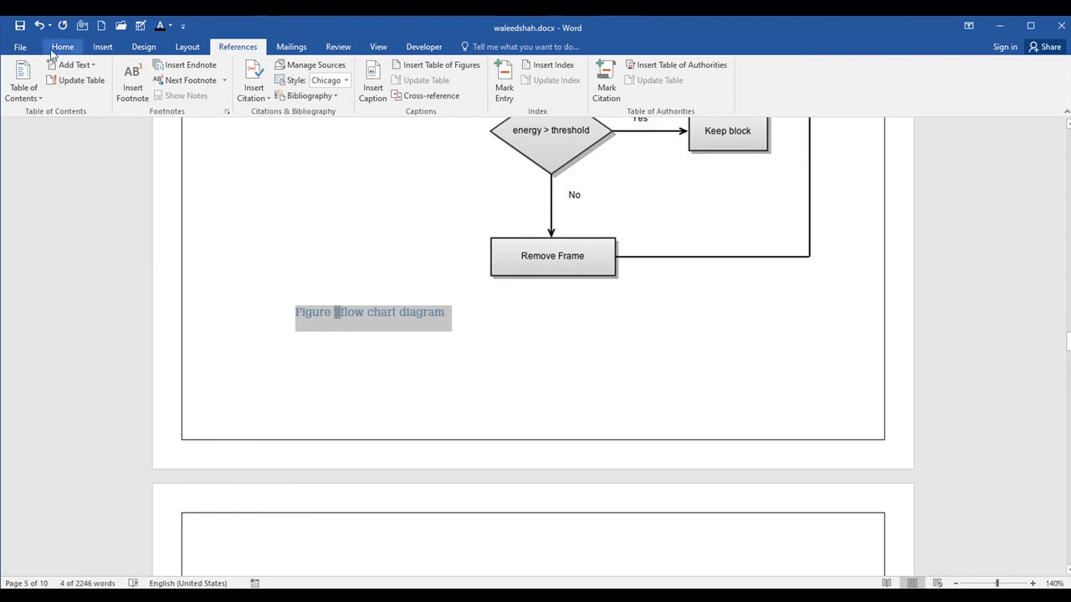
left_click(61, 48)
left_click(263, 92)
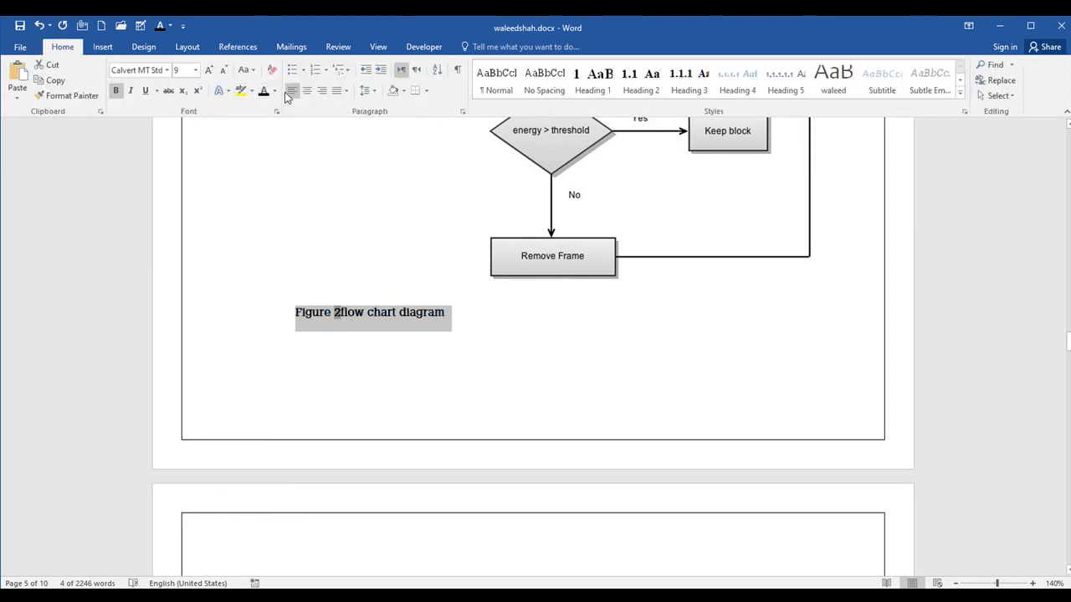
left_click(272, 70)
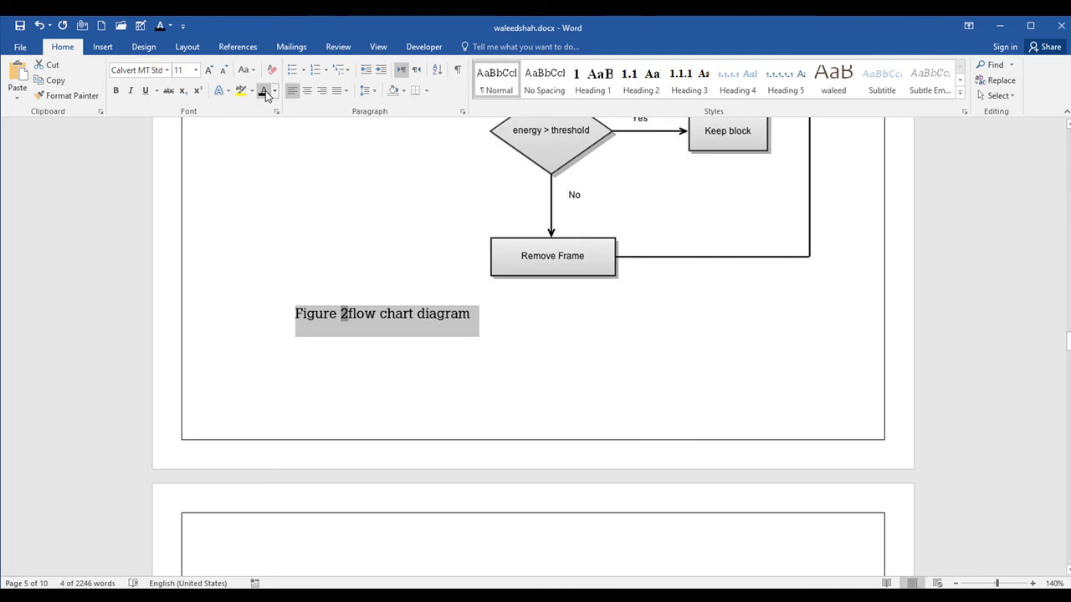
left_click(307, 91)
left_click(562, 361)
left_click(576, 329)
left_click(584, 312)
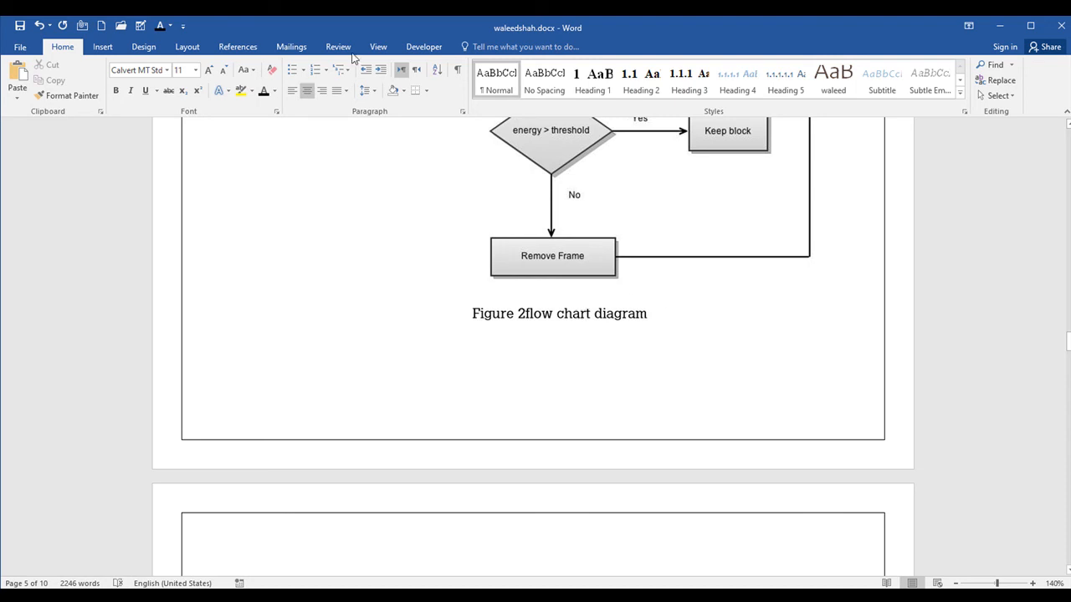
left_click(248, 46)
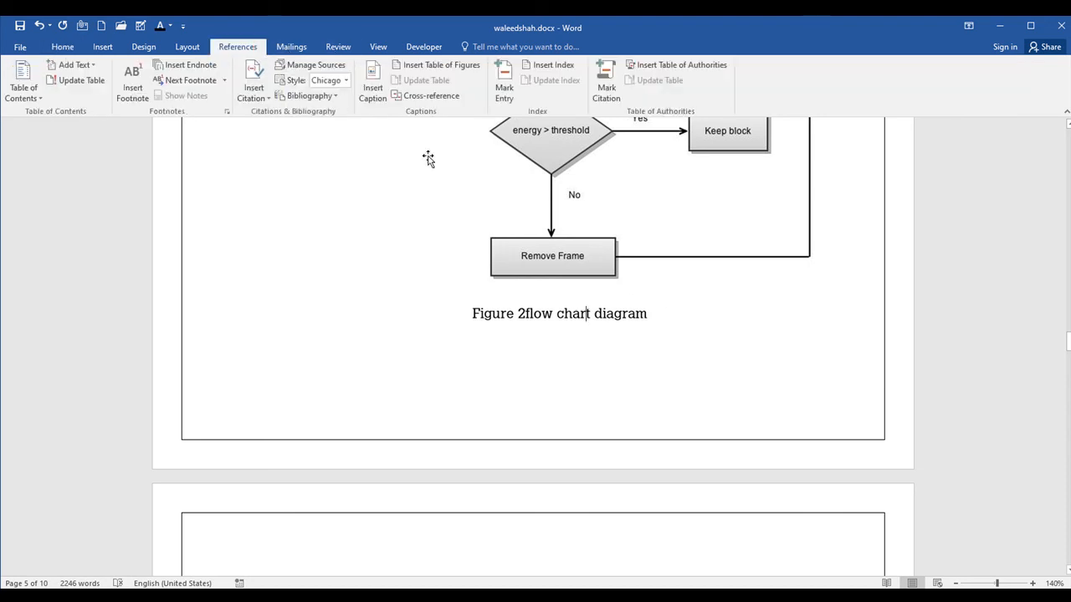
Insert a table of figures for the Figure caption label on the page before the Introduction, using a solid underline tab leader
scroll(576, 297, "up", 5)
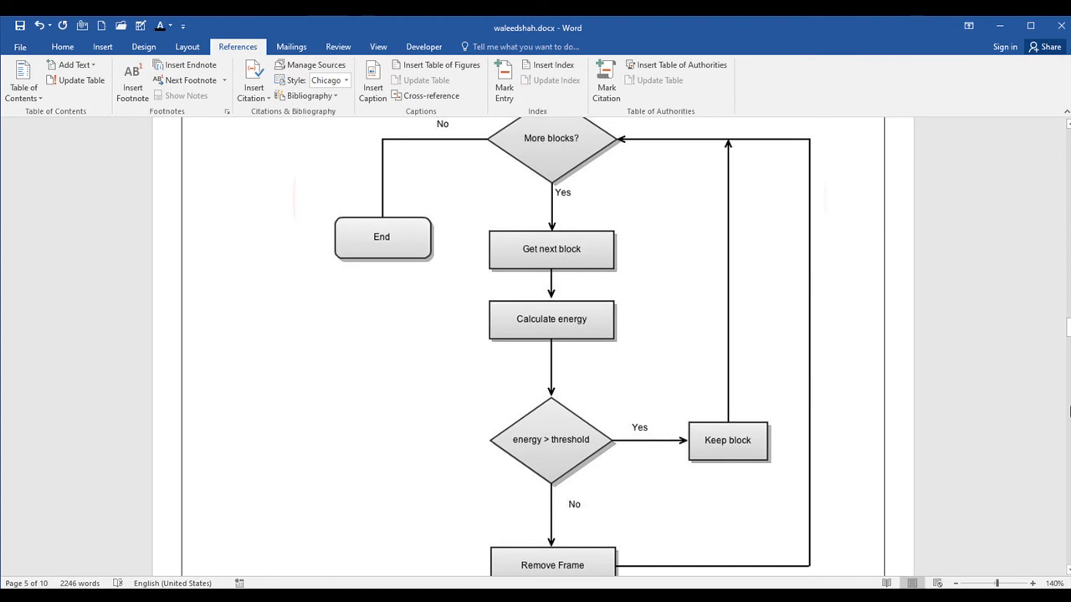
left_click_drag(1068, 336, 1054, 208)
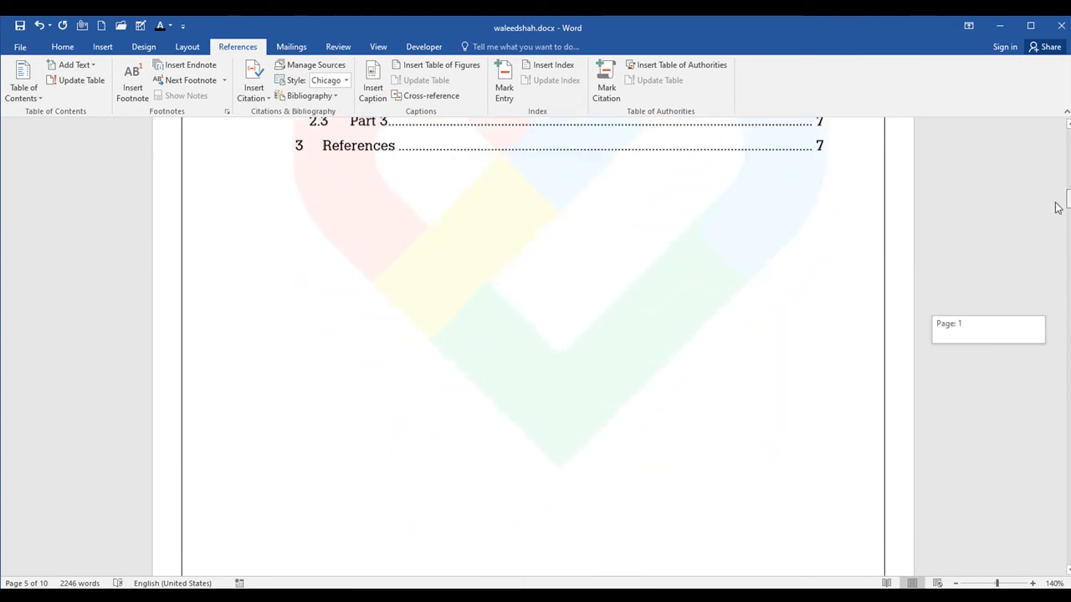
left_click(530, 328)
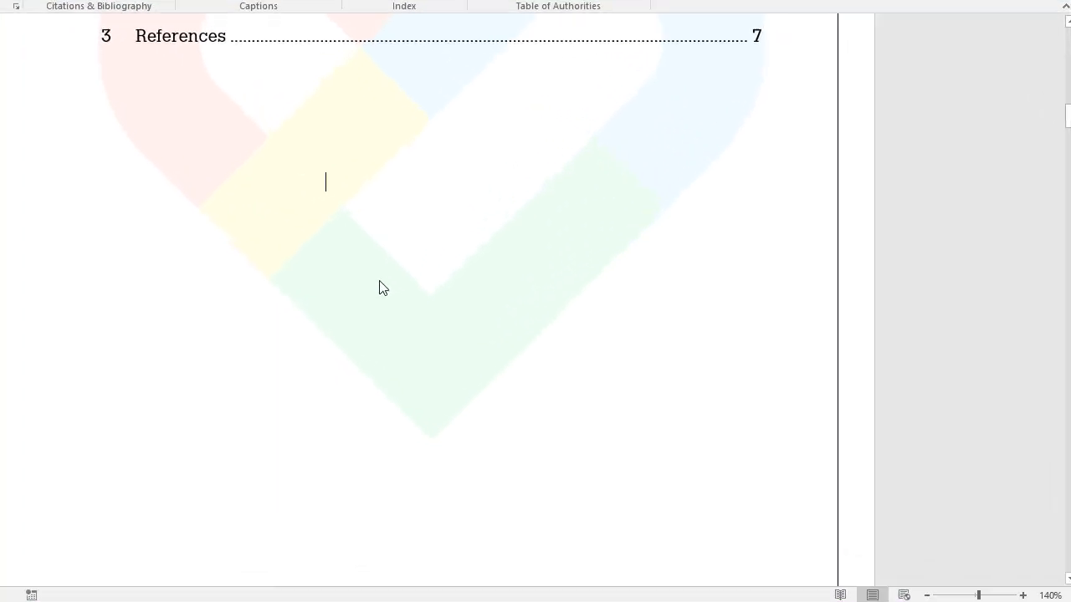
scroll(379, 281, "down", 4)
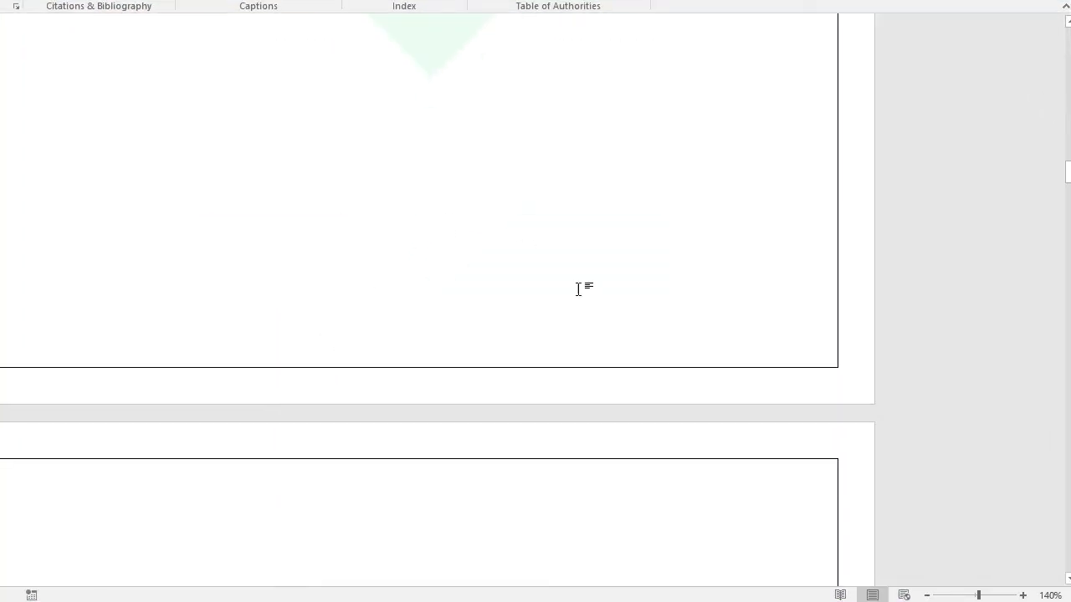
scroll(276, 355, "down", 3)
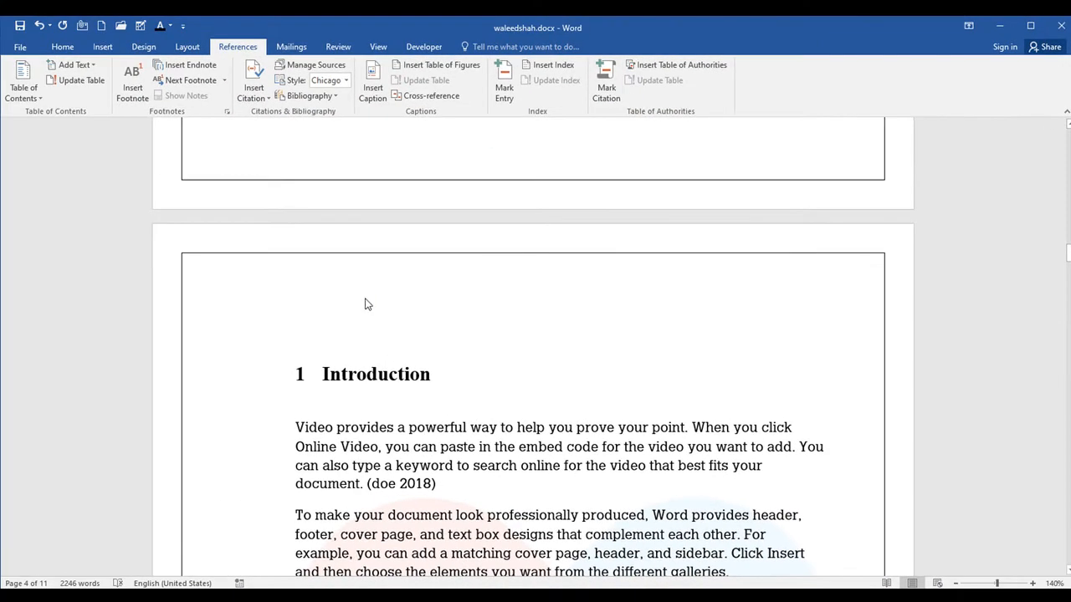
scroll(314, 215, "up", 5)
scroll(402, 244, "up", 5)
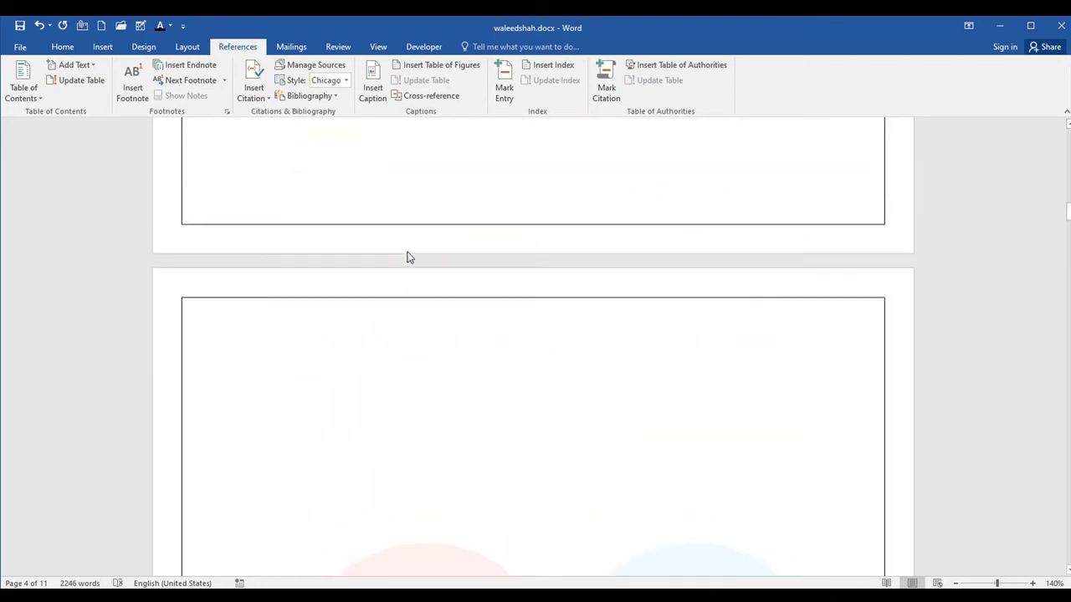
left_click(396, 321)
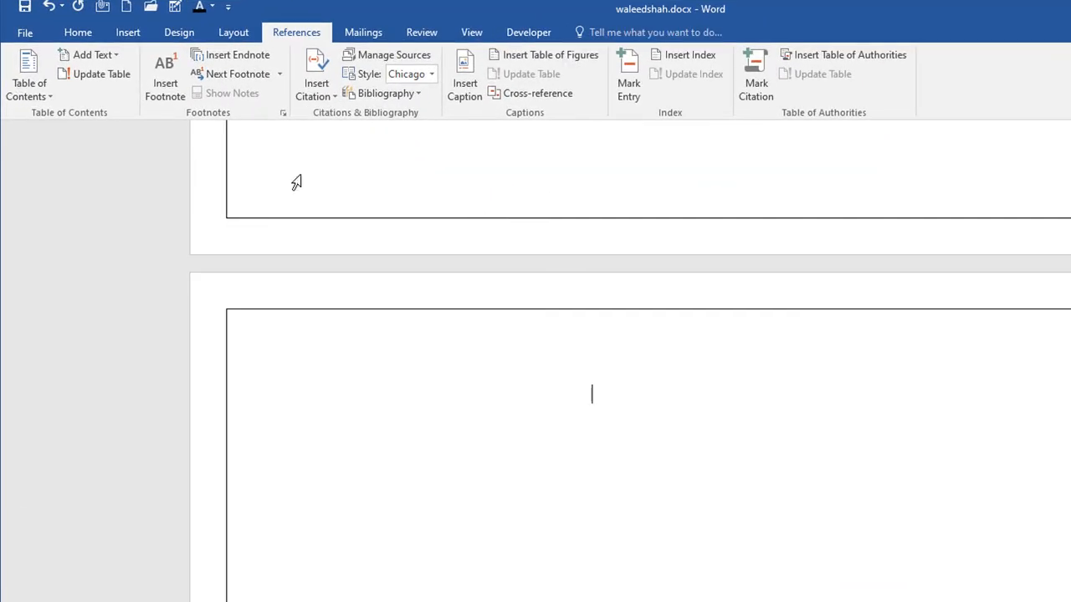
left_click(506, 53)
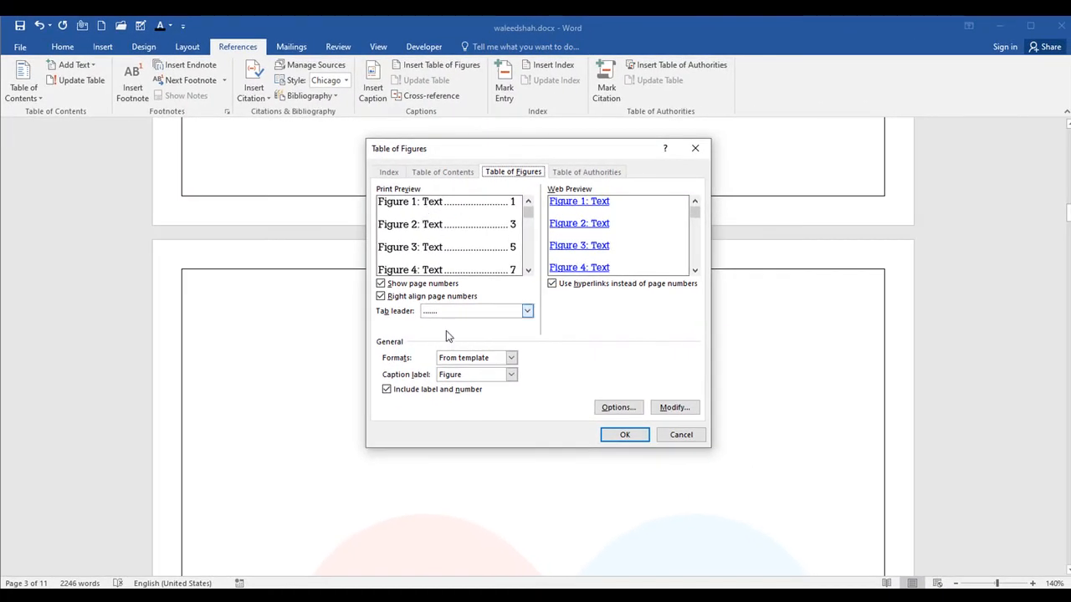
left_click(526, 312)
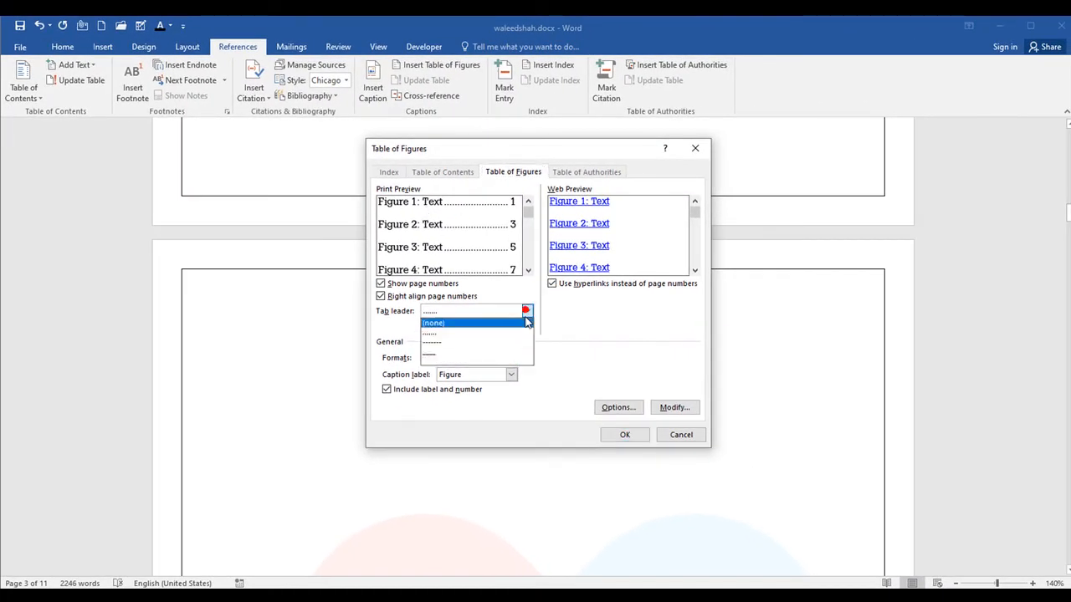
left_click(504, 358)
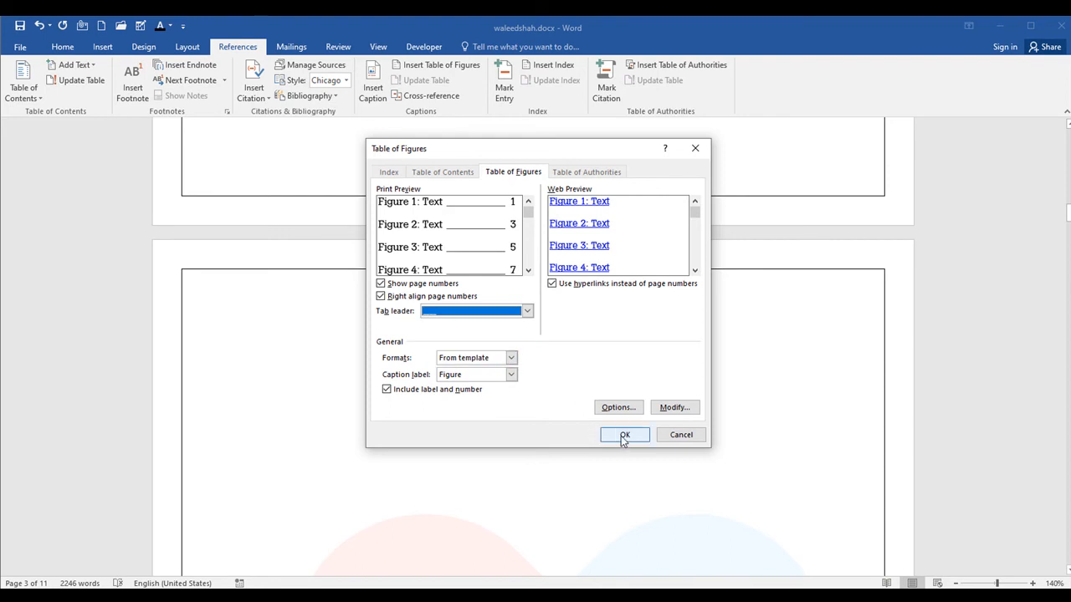
left_click(622, 435)
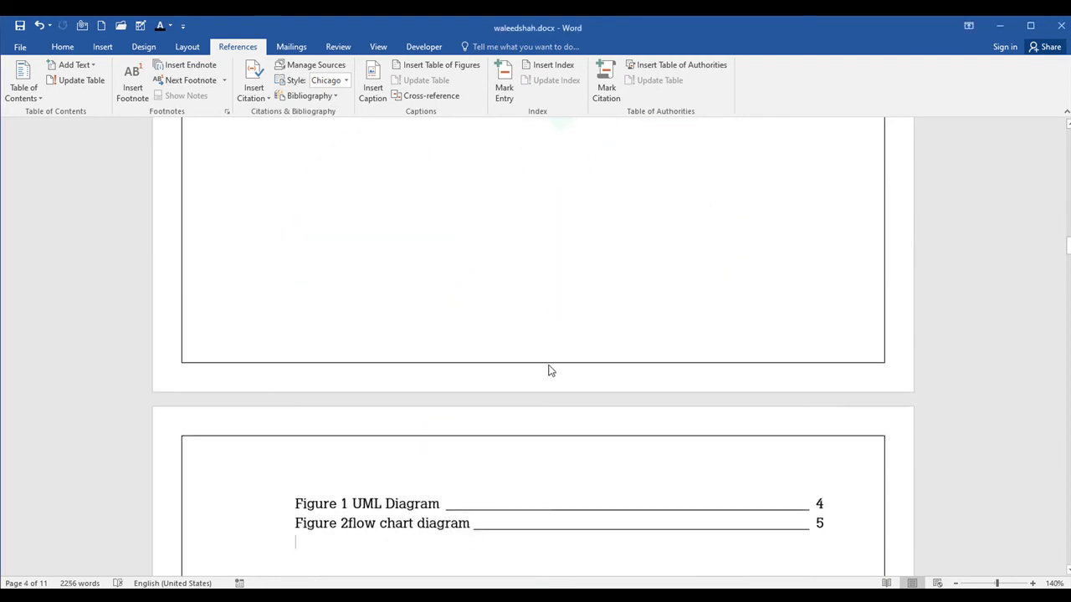
Examine the inserted table of figures and its dialog options, leaving the settings as they are
scroll(548, 372, "down", 2)
scroll(504, 376, "up", 5)
scroll(491, 298, "up", 10)
scroll(493, 293, "down", 8)
scroll(456, 422, "down", 5)
left_click(413, 343)
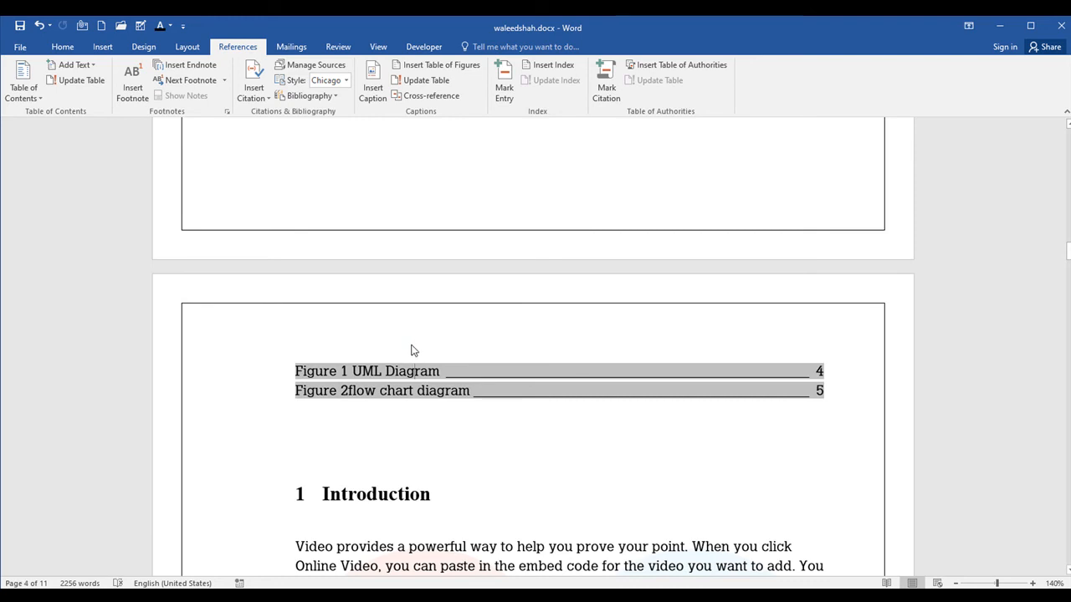
left_click(435, 66)
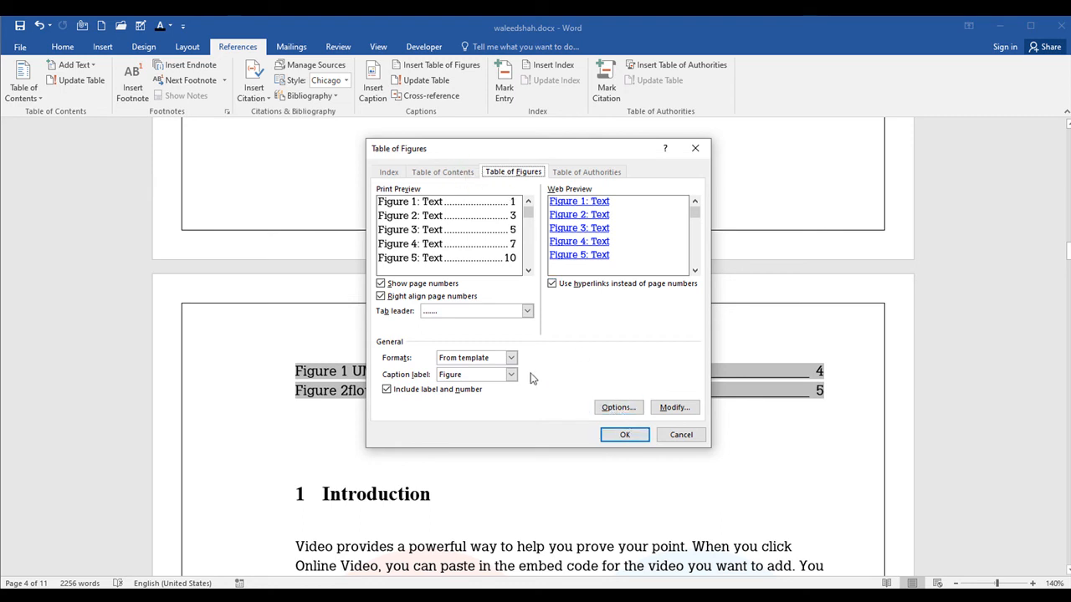
left_click(676, 435)
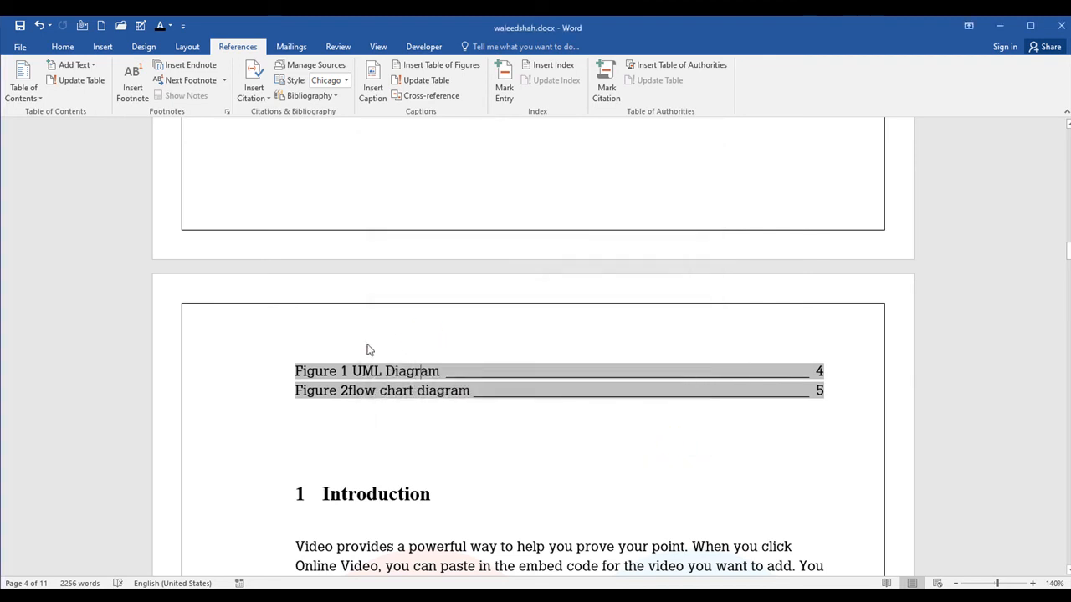
Cut the entire table of figures from above the Introduction heading
scroll(306, 358, "down", 2)
scroll(381, 360, "up", 2)
left_click(846, 417)
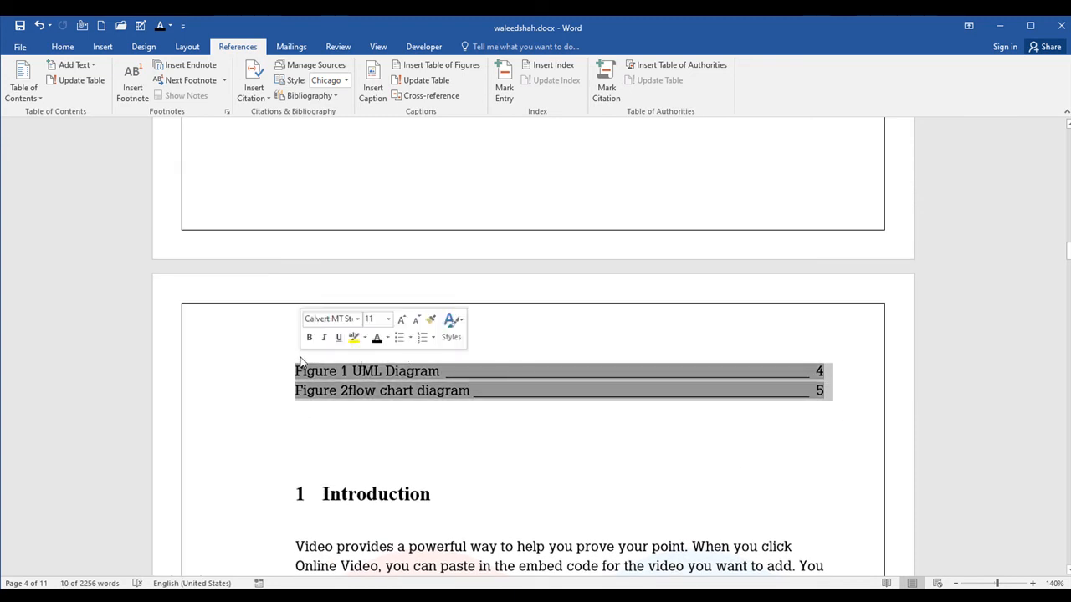
key("Delete")
Clear the stray "Tab" text and remove the surplus blank page between the table of contents and the Introduction
scroll(347, 263, "up", 1)
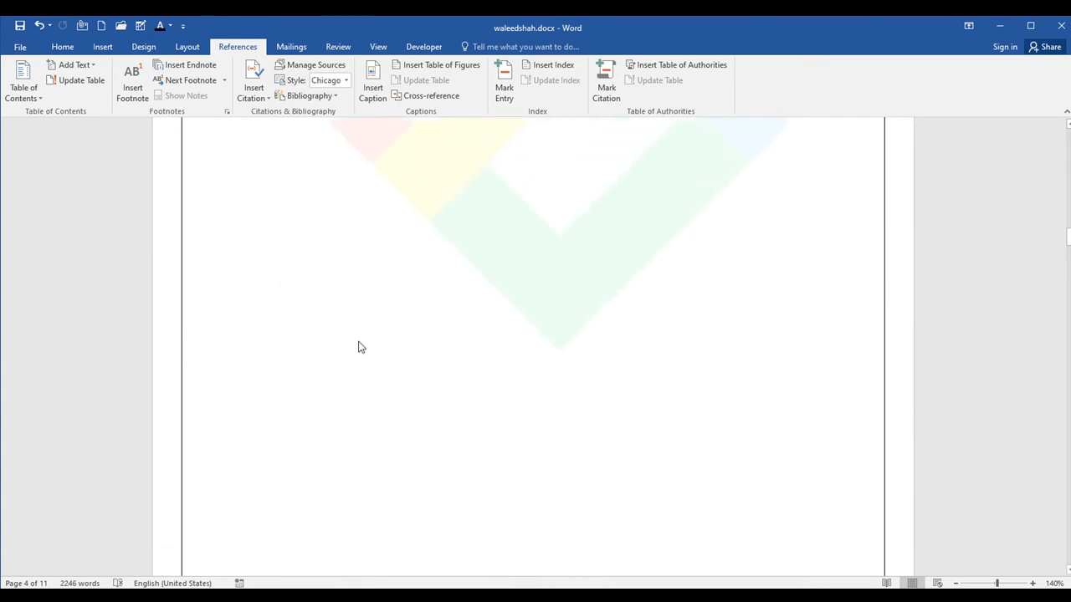
left_click(387, 373)
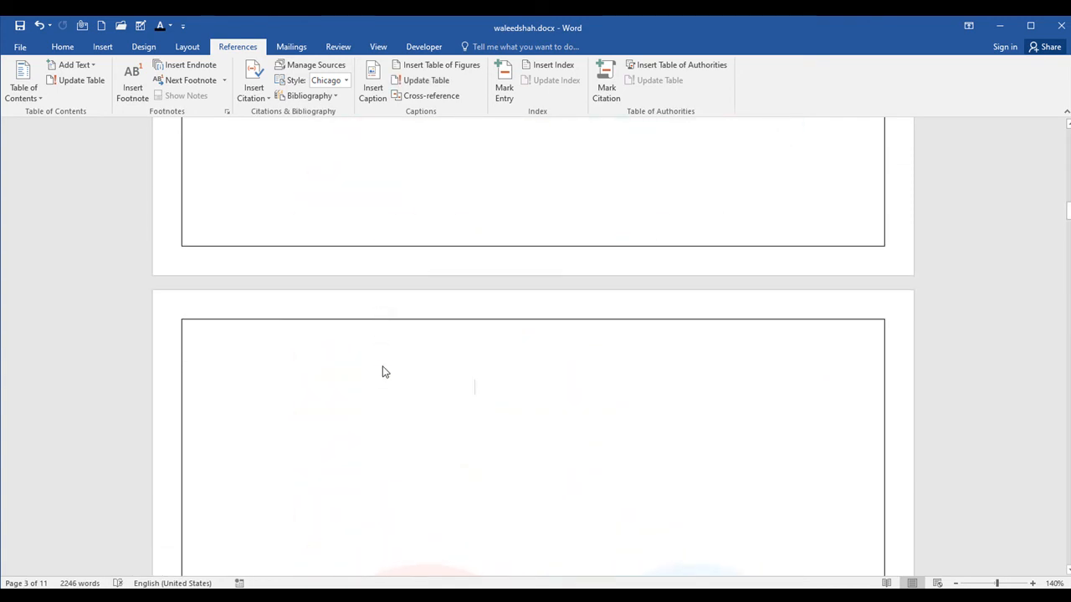
type("Tab")
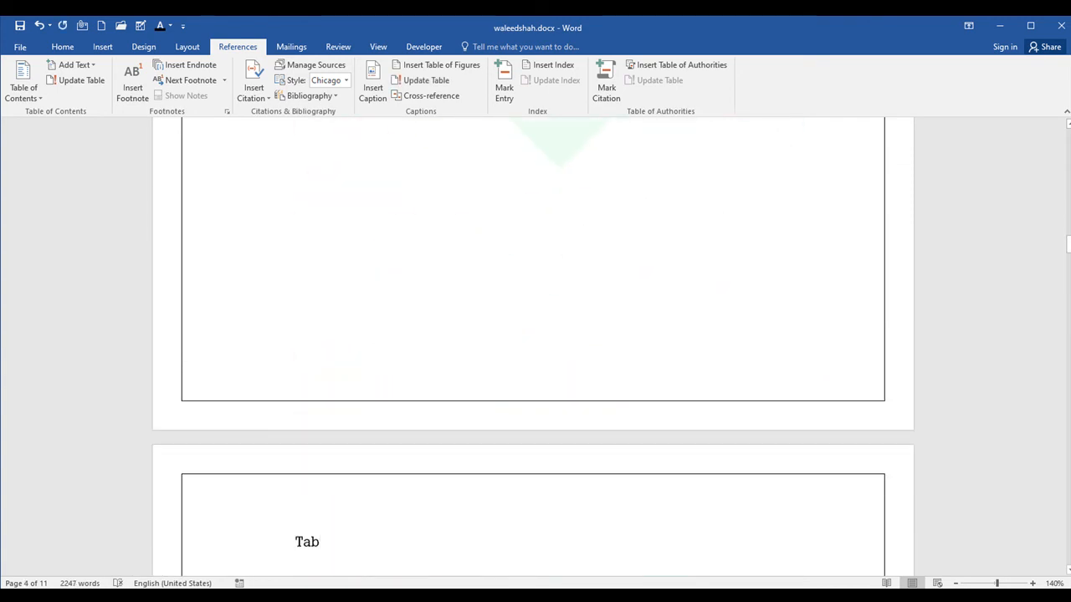
key("BackSpace")
key("BackSpace")
key("BackSpace")
Enter the title "Table of Figures" at the start of the page containing the Introduction heading
scroll(533, 346, "up", 12)
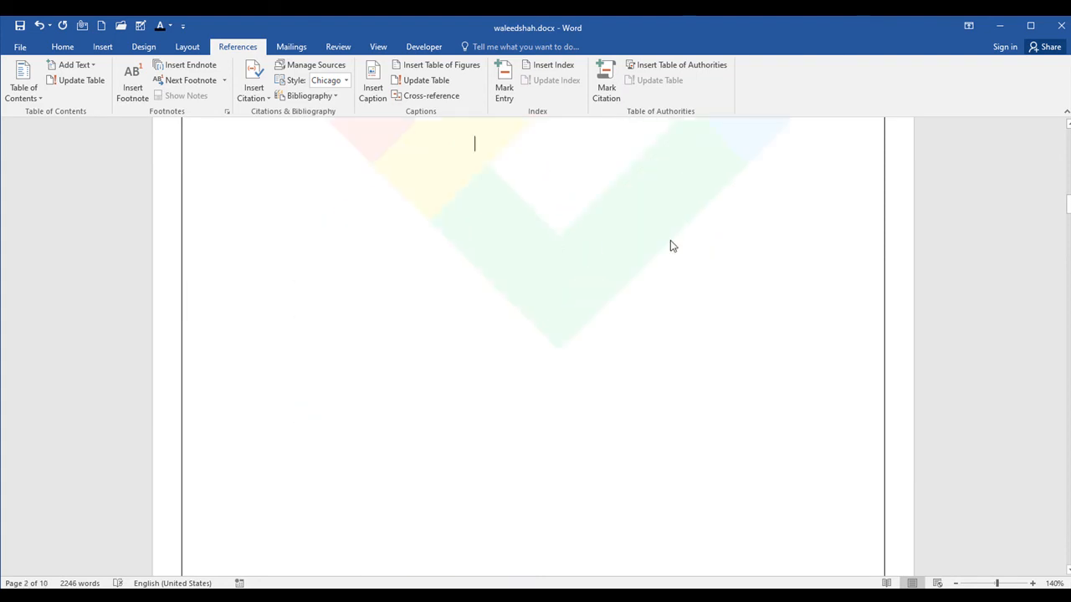
scroll(473, 242, "up", 2)
scroll(493, 306, "down", 3)
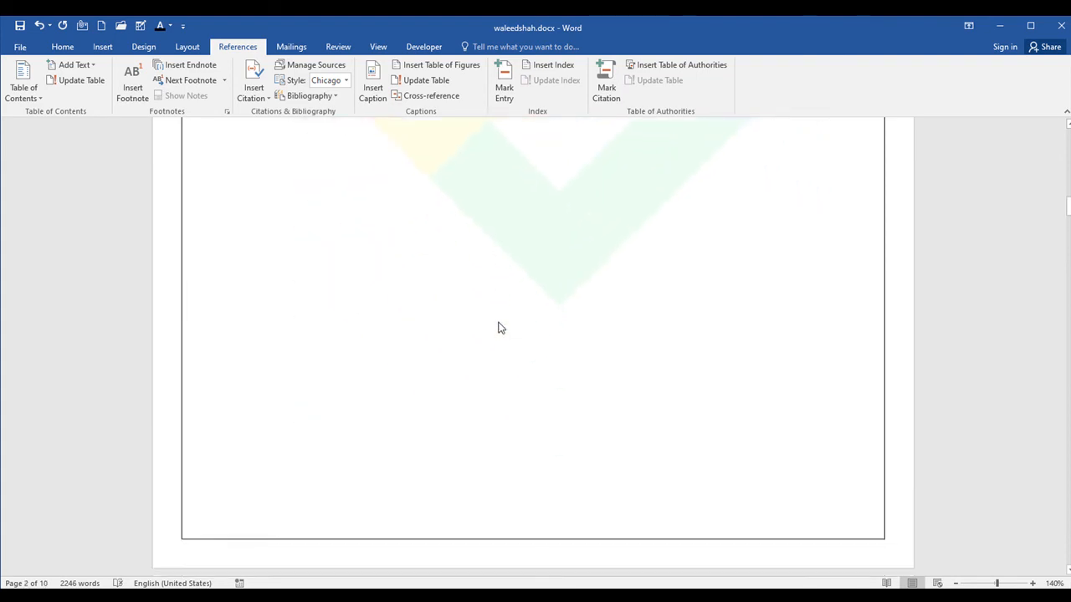
scroll(493, 301, "down", 3)
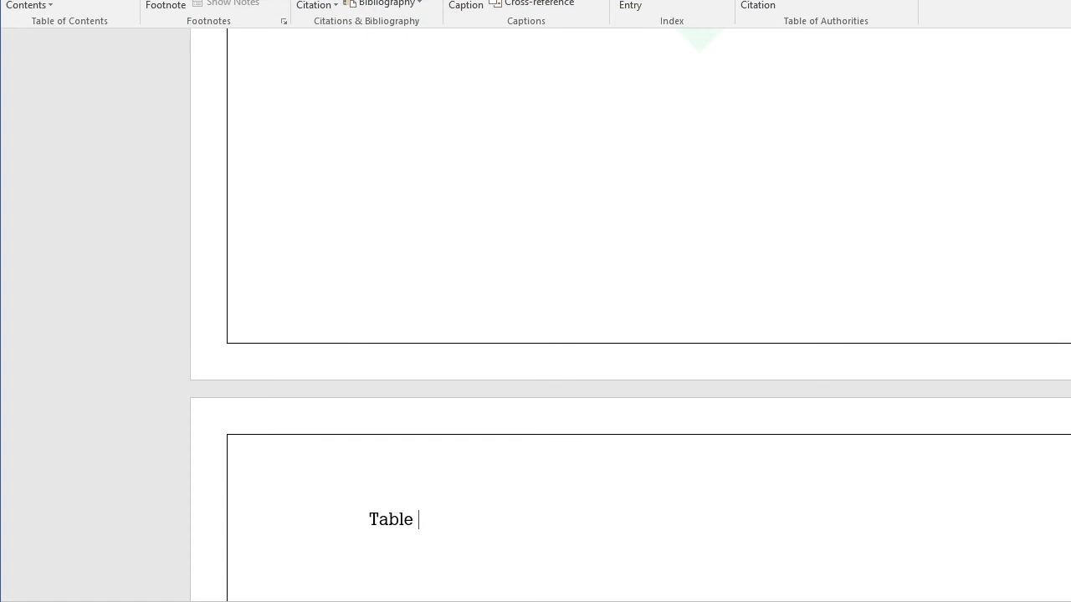
type("of Figures a")
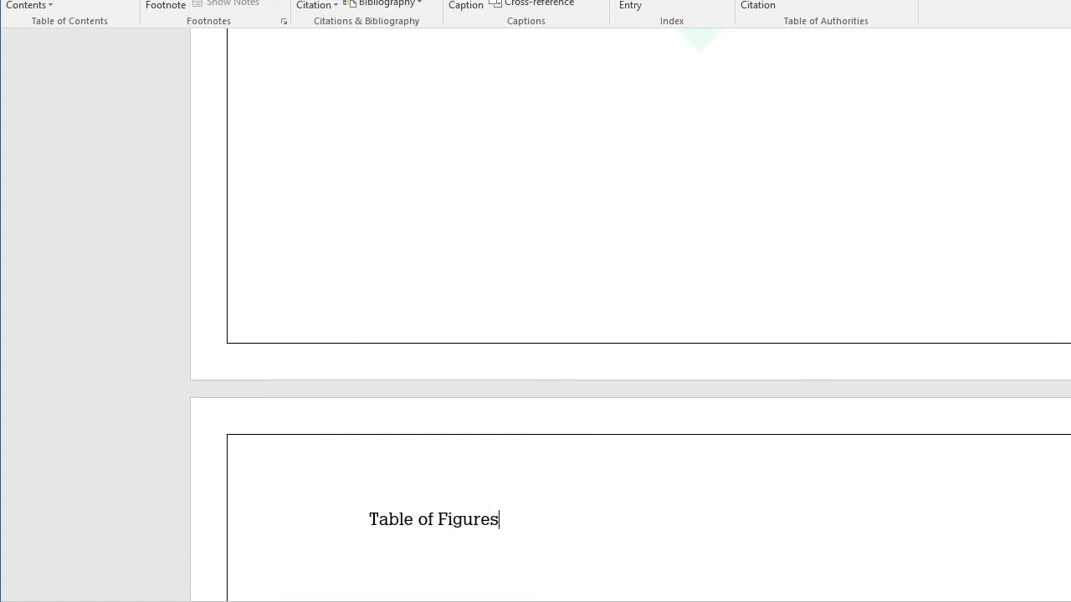
Format the "Table of Figures" title as bold and centred, with a font size of 14
left_click_drag(540, 519, 299, 520)
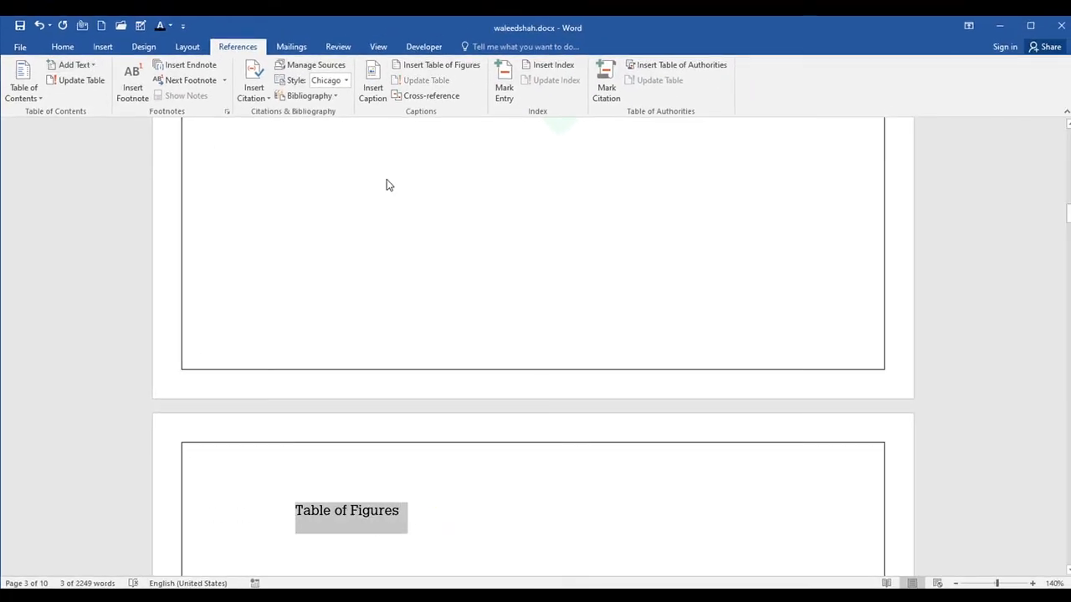
key("ctrl+e")
key("ctrl+b")
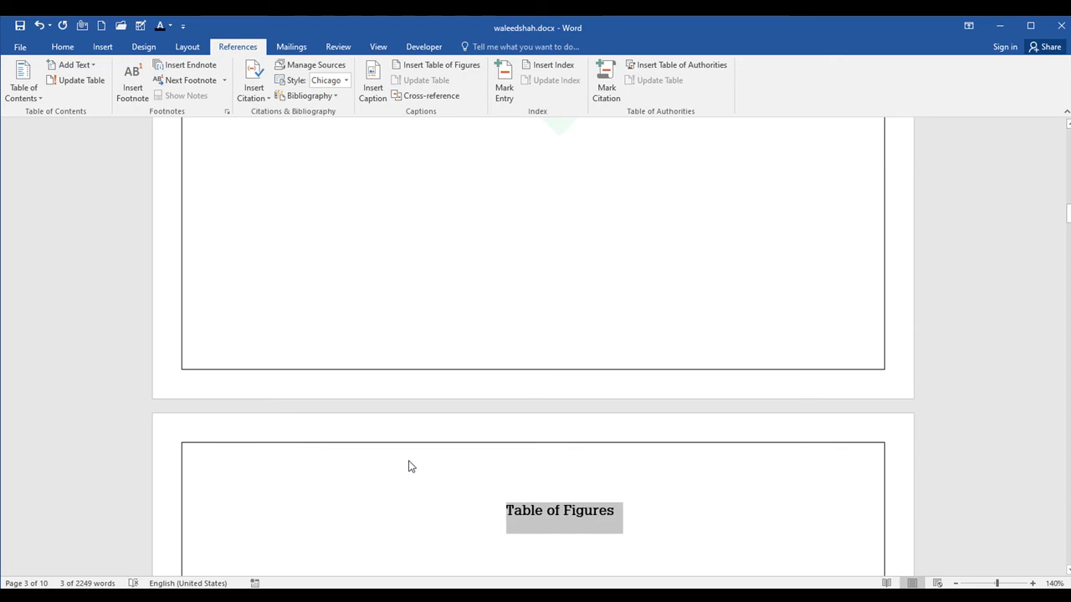
left_click(68, 48)
left_click(207, 70)
left_click(207, 70)
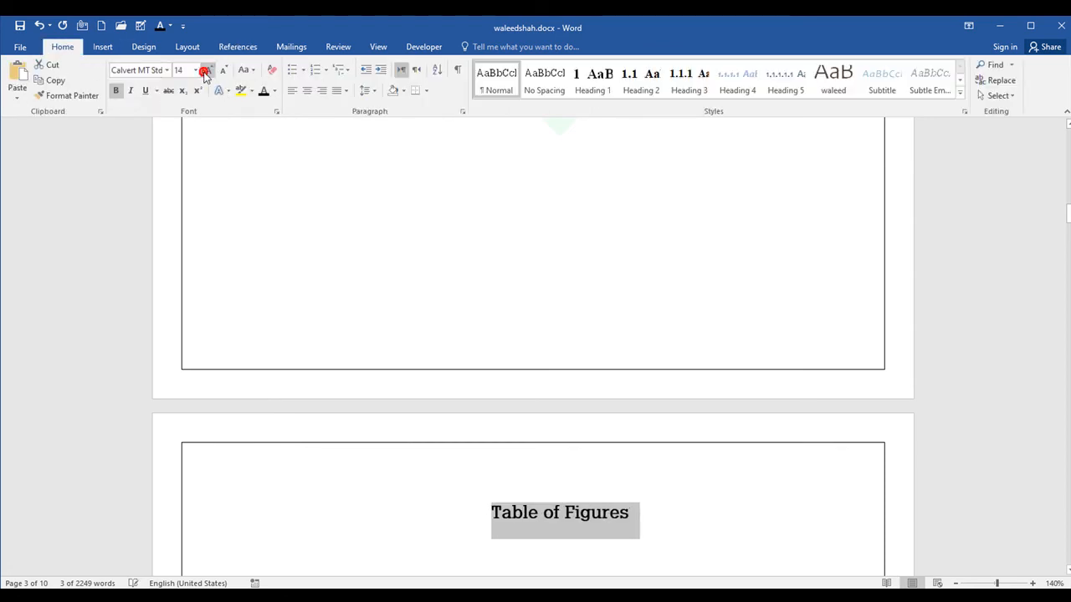
Paste the cut table of figures on a new line directly below its title
left_click(748, 556)
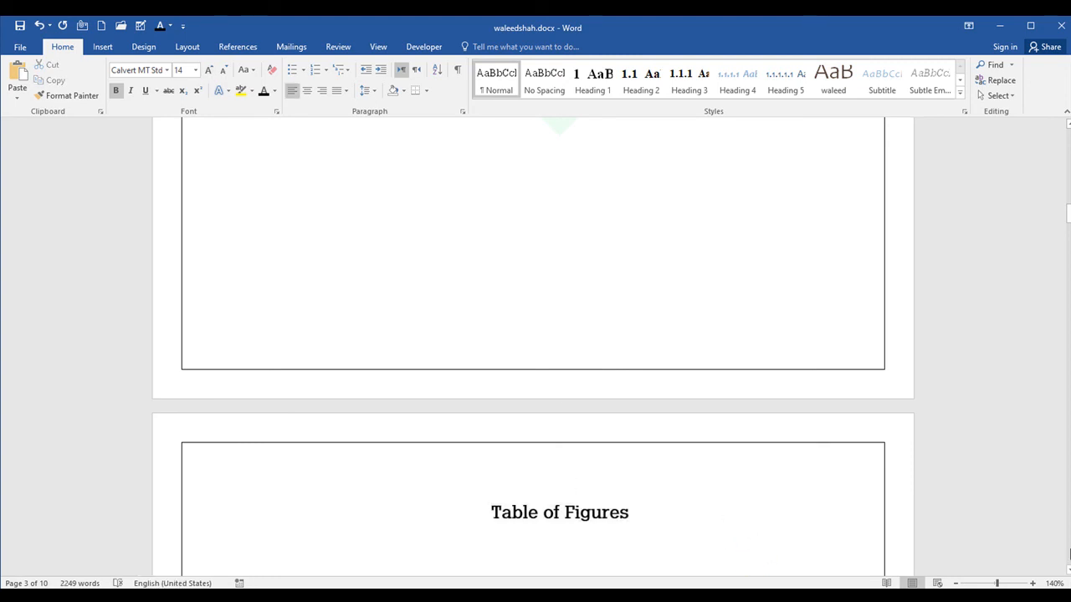
left_click(663, 524)
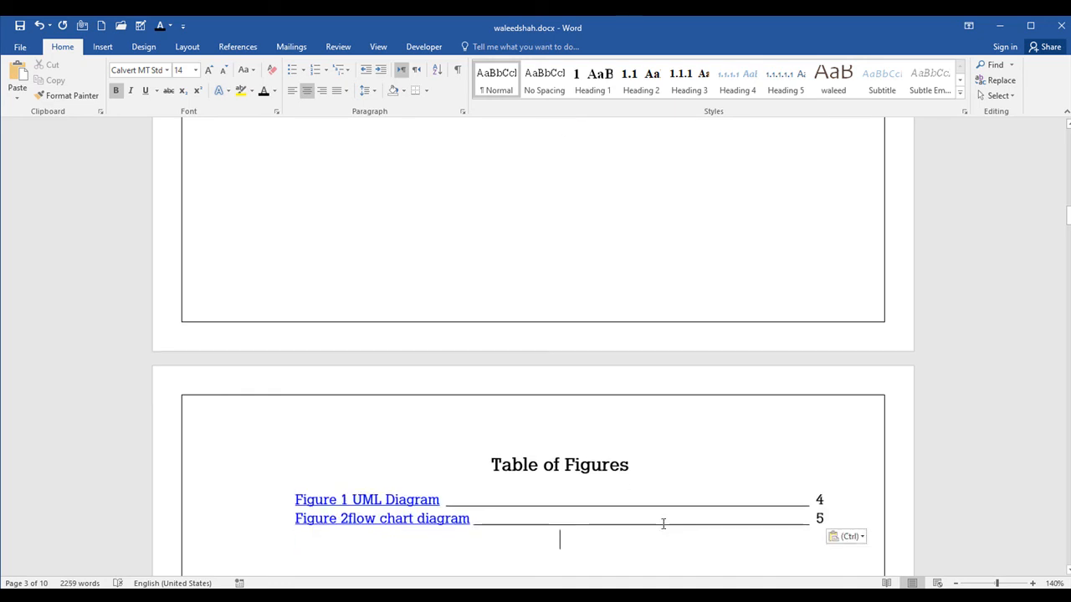
scroll(697, 461, "down", 3)
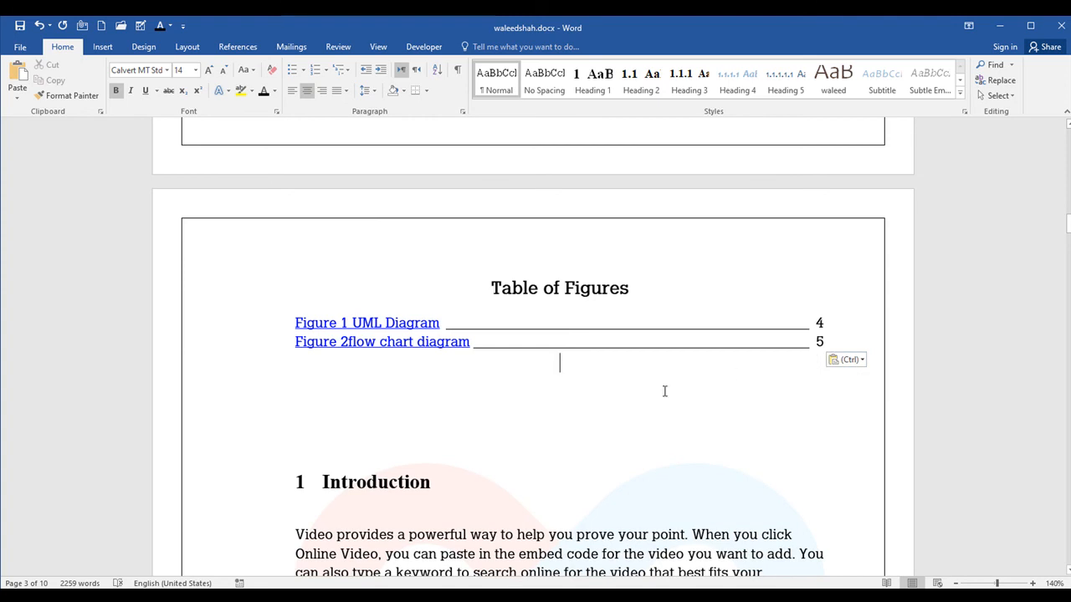
Add empty lines below the table of figures until the Introduction heading starts on the next page
left_click(302, 457)
left_click(304, 443)
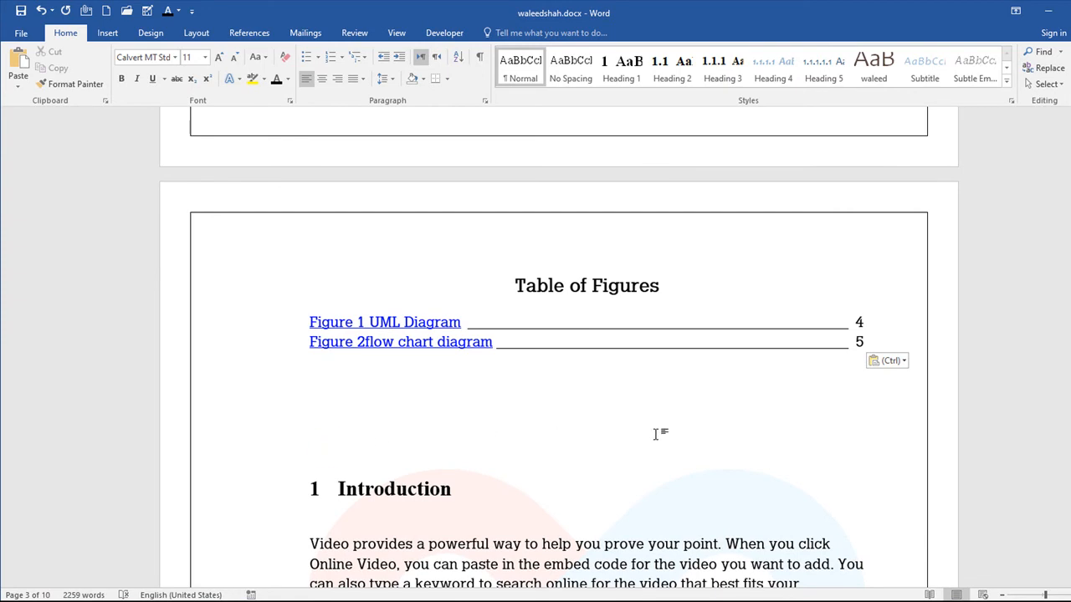
left_click(454, 453)
left_click(834, 376)
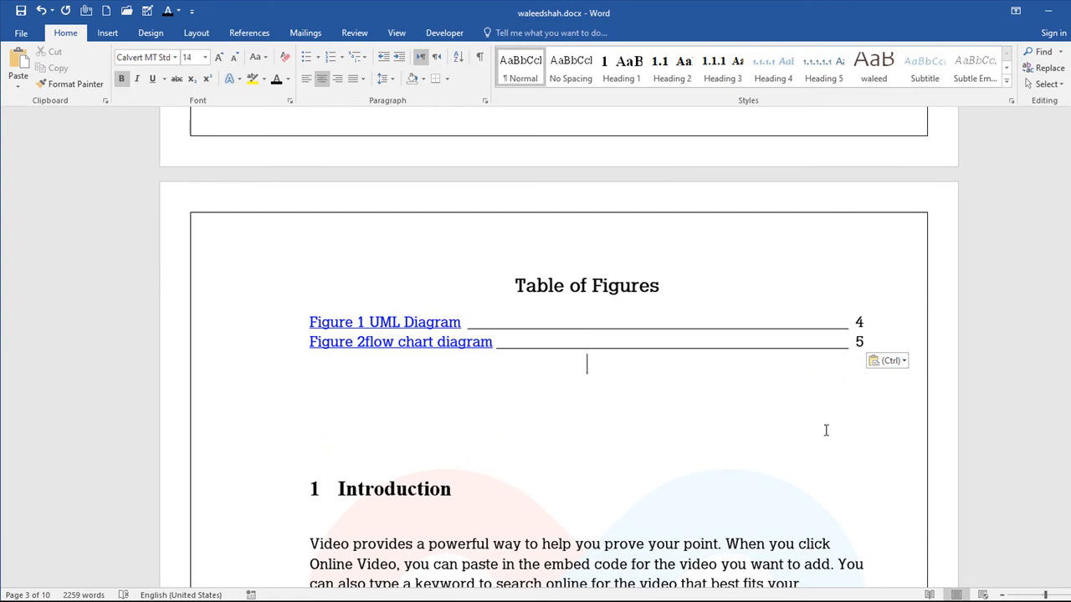
key("Return")
key("Return")
key("Return")
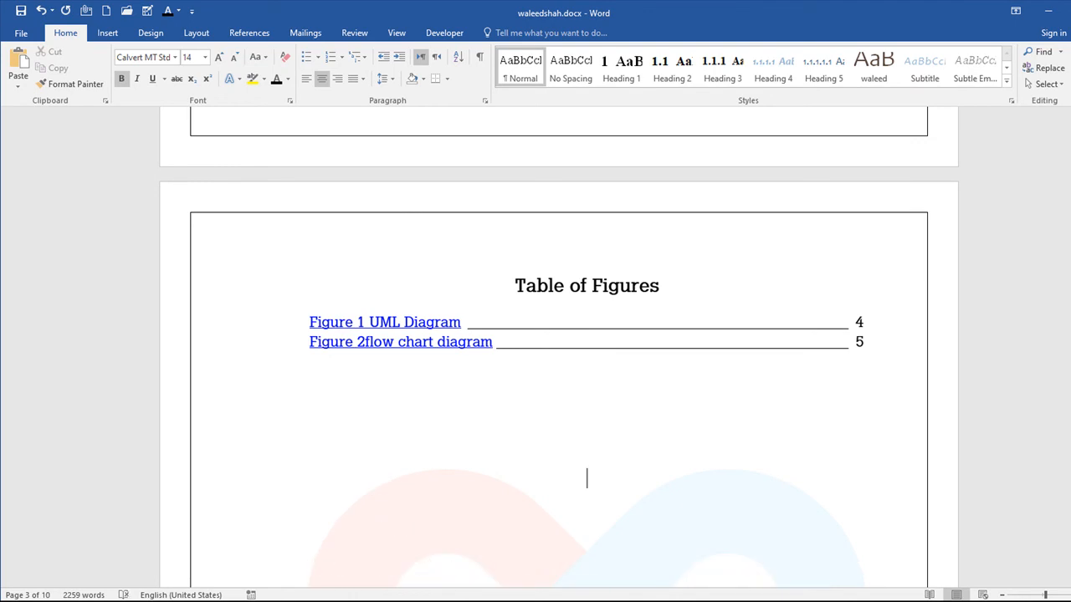
scroll(816, 454, "down", 5)
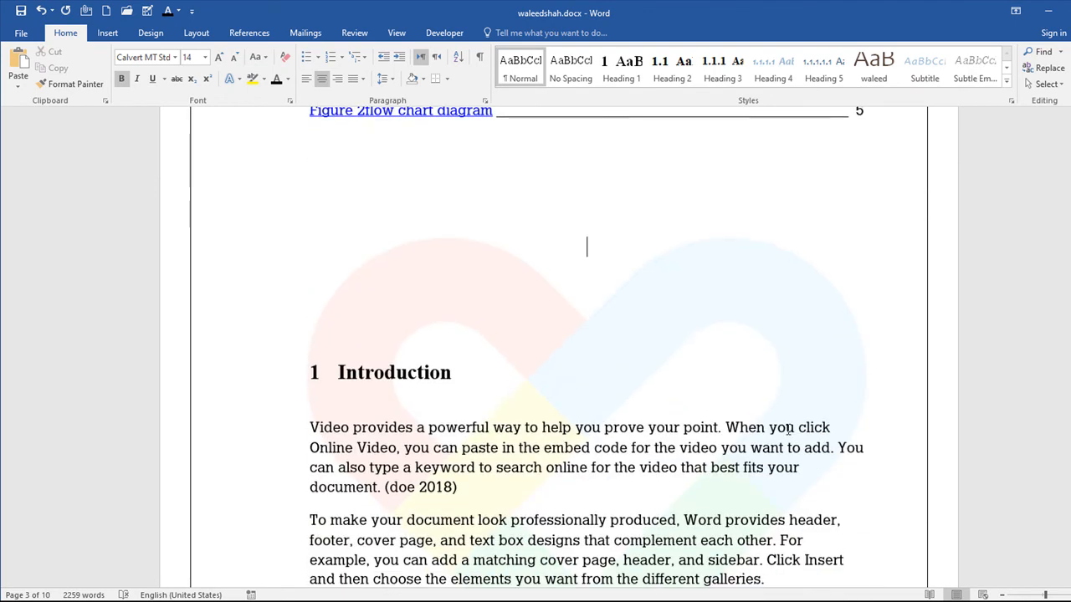
scroll(787, 428, "down", 4, "ctrl")
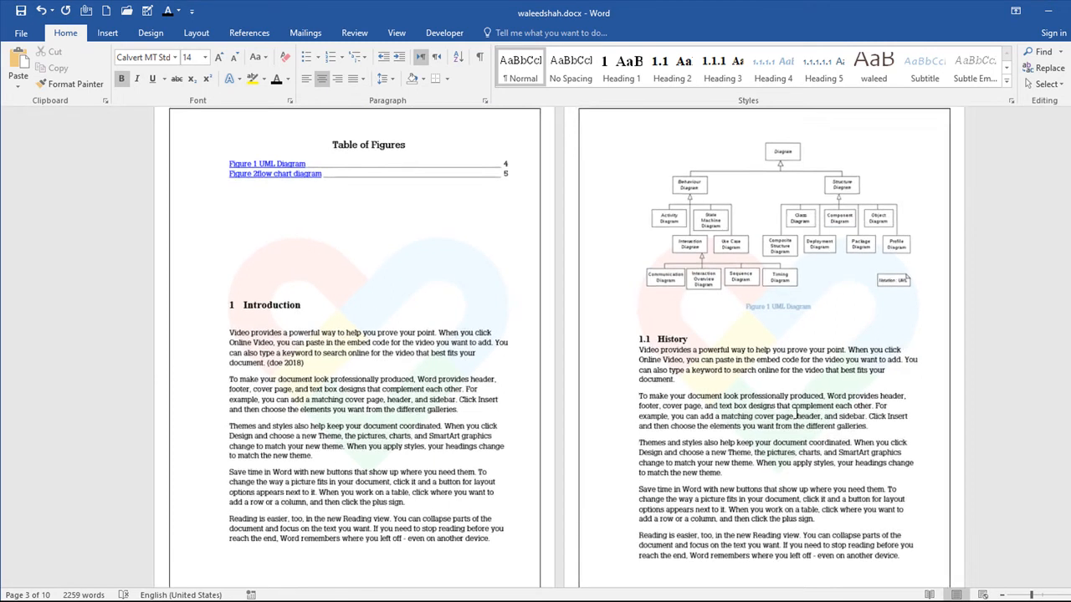
key("Return")
key("Return")
key("Return")
key("Return")
key("Return")
key("Return")
key("Return")
key("Return")
key("Return")
key("Return")
key("Return")
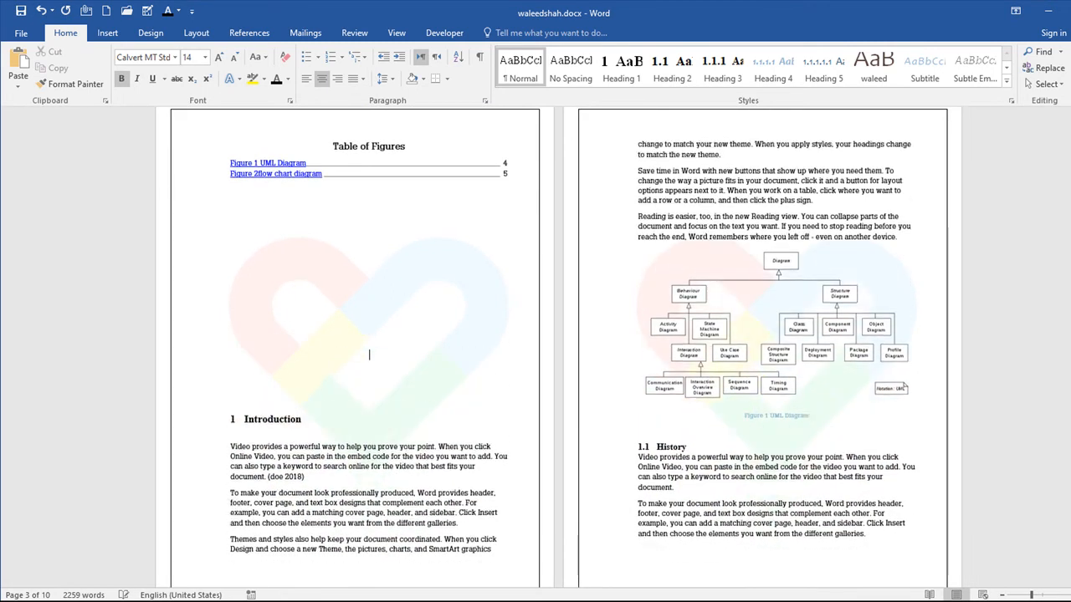
key("Return")
key("Return")
key("Return")
key("Return")
key("Return")
key("Return")
key("Return")
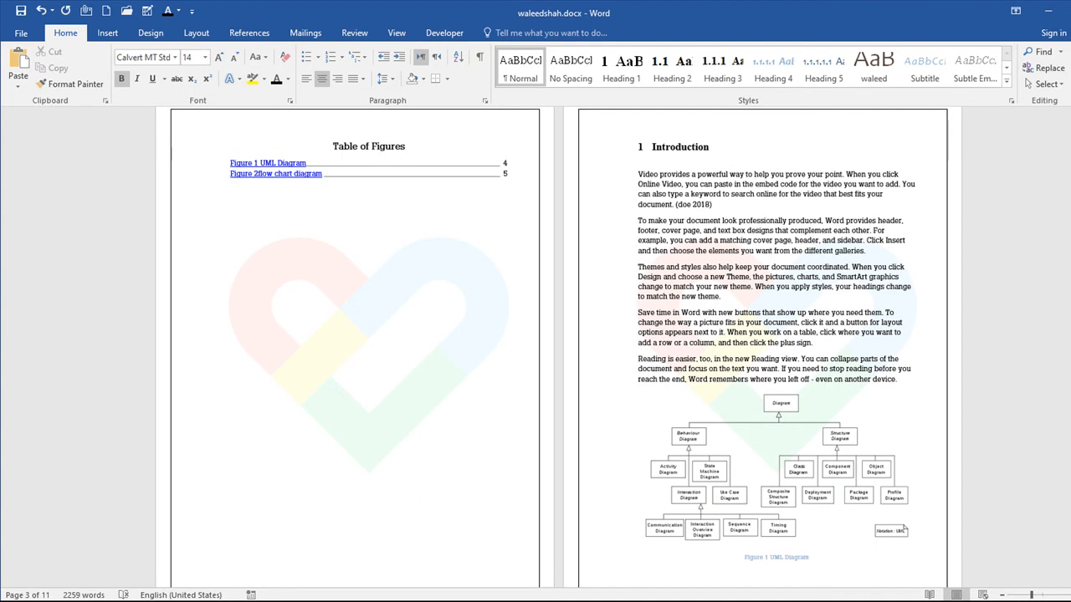
Examine the table of figures page beside the Introduction page, finishing at 100% zoom
mouse_move(1033, 595)
left_mouse_down()
mouse_move(1018, 596)
mouse_move(1027, 590)
left_mouse_up()
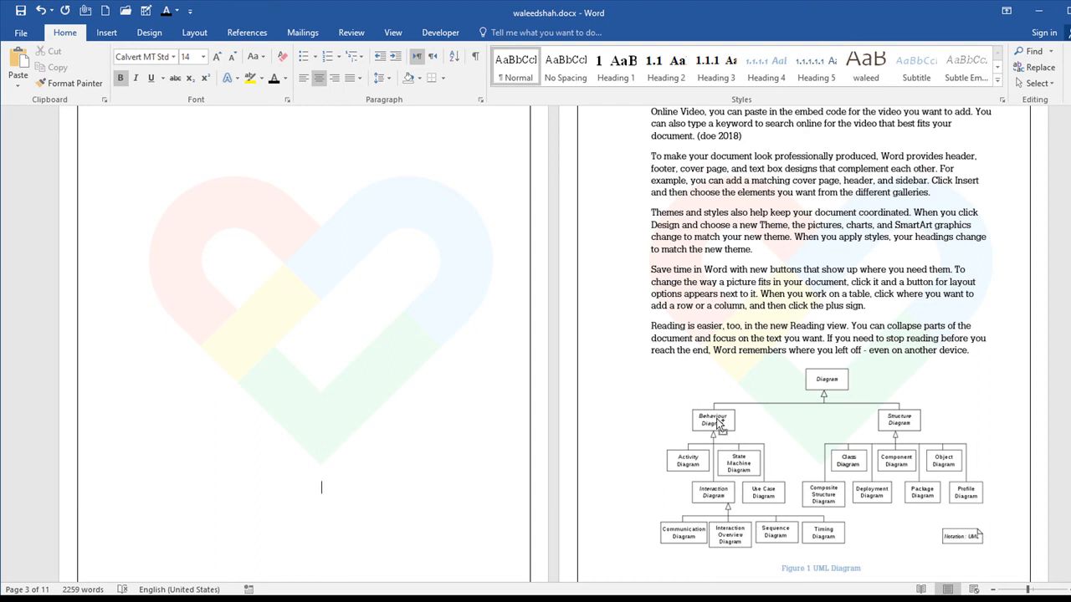
scroll(284, 247, "down", 1)
scroll(293, 222, "up", 2)
scroll(309, 222, "down", 2)
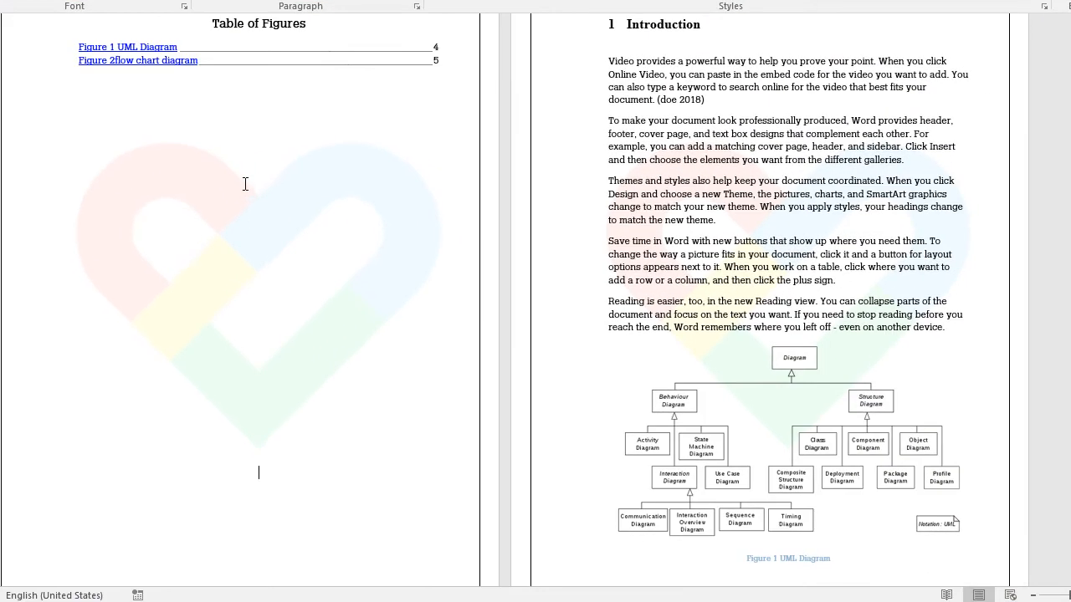
scroll(252, 166, "up", 5)
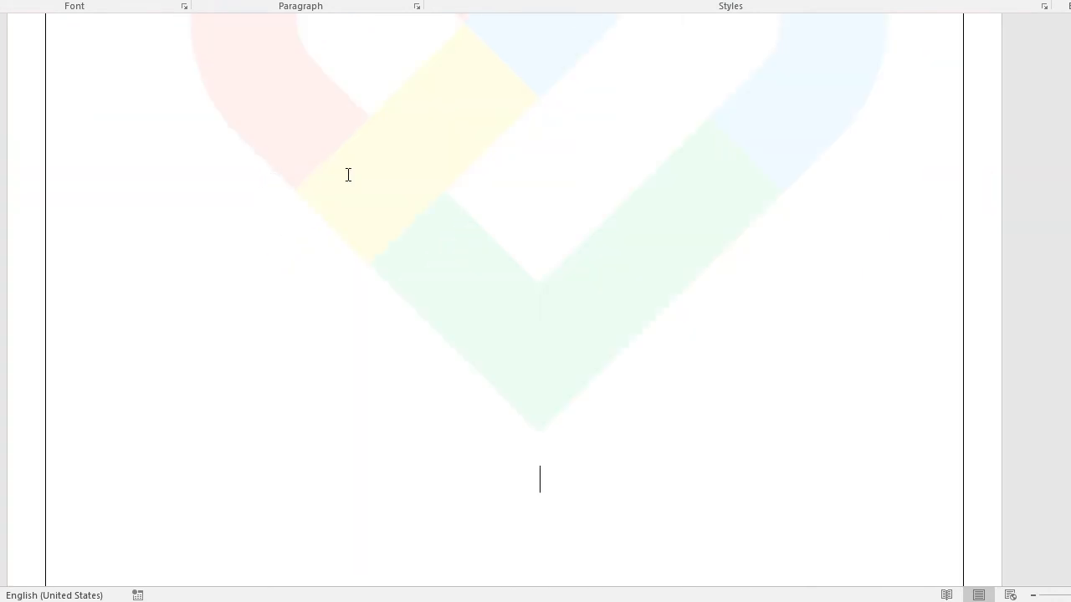
scroll(348, 174, "down", 8)
scroll(359, 209, "up", 8)
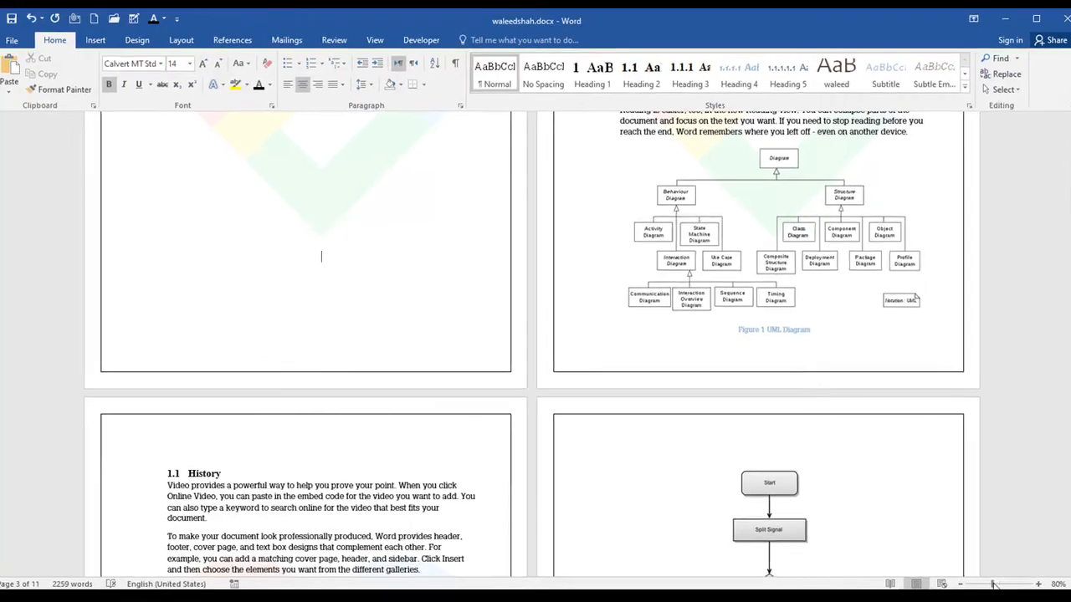
left_click(1035, 584)
left_click(1034, 585)
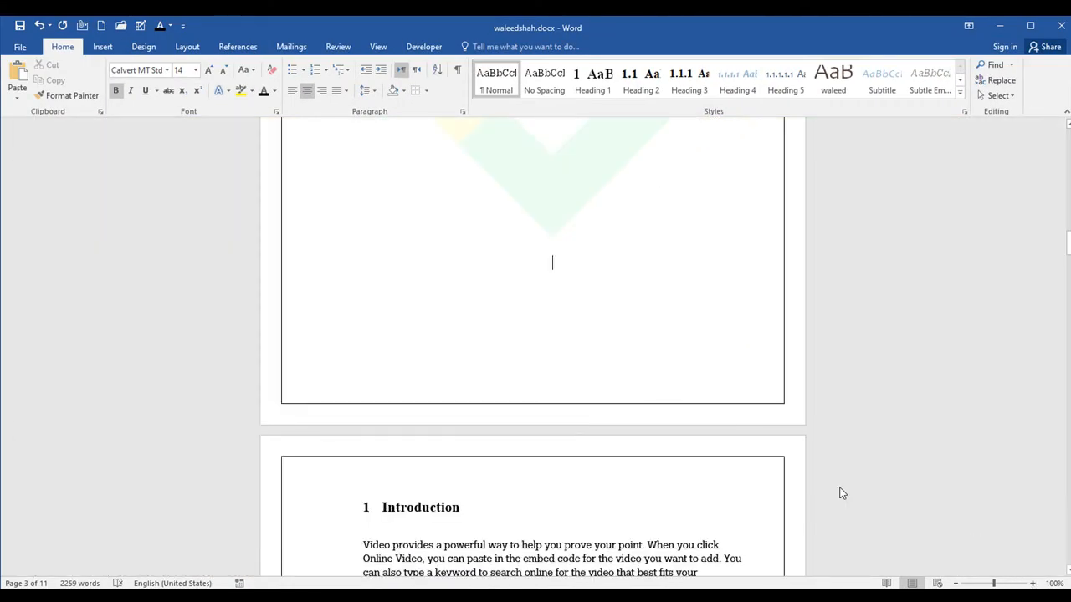
View the Cross-reference settings for numbered items from an empty line below the table of figures, and close them without inserting anything
left_click(511, 311)
scroll(507, 291, "up", 5)
scroll(507, 291, "up", 2)
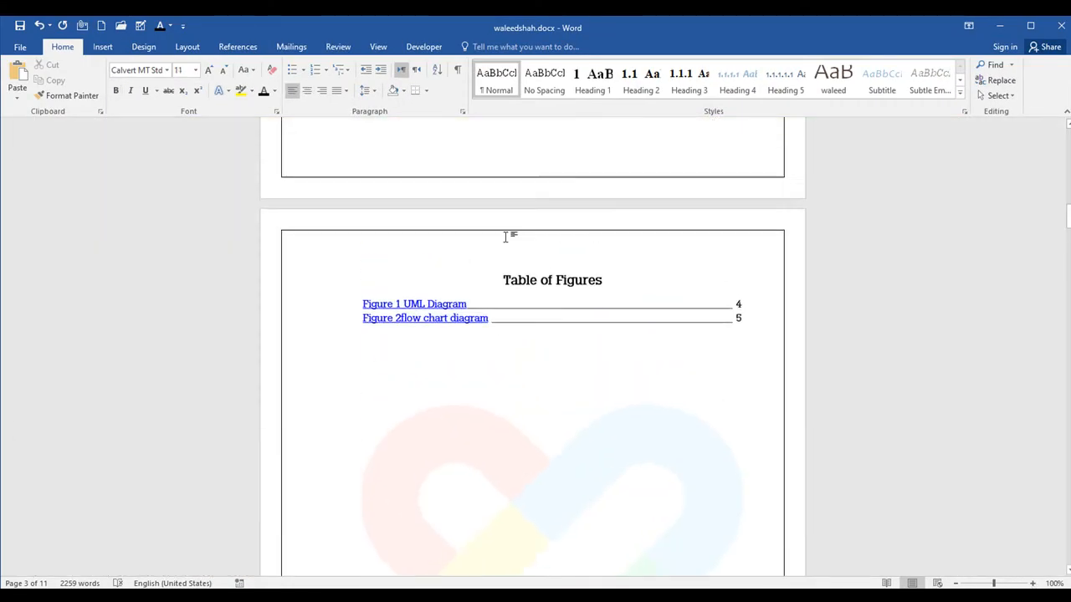
scroll(526, 330, "down", 3)
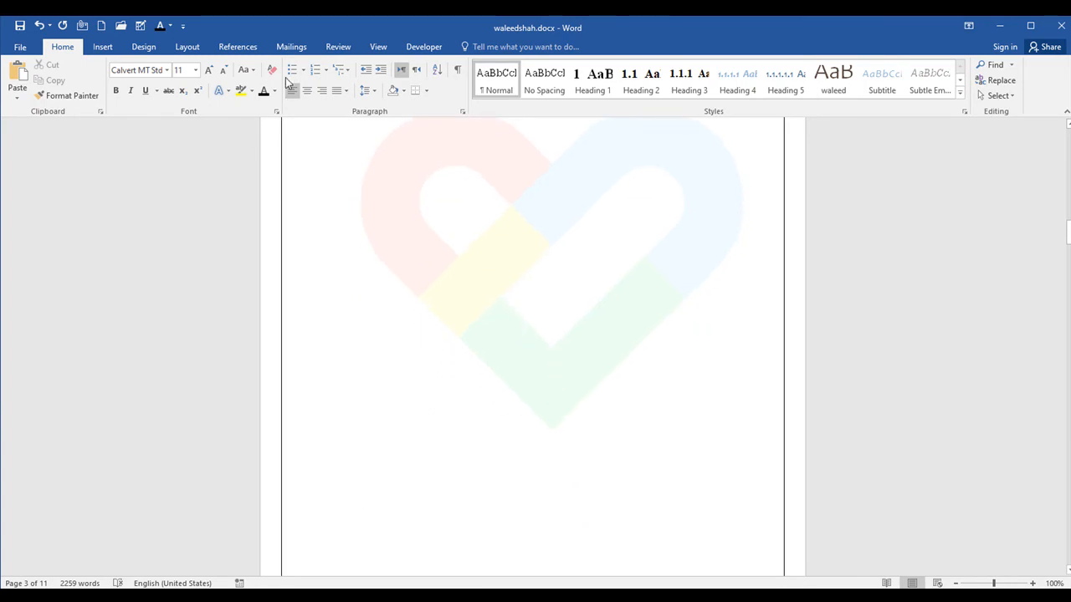
left_click(237, 46)
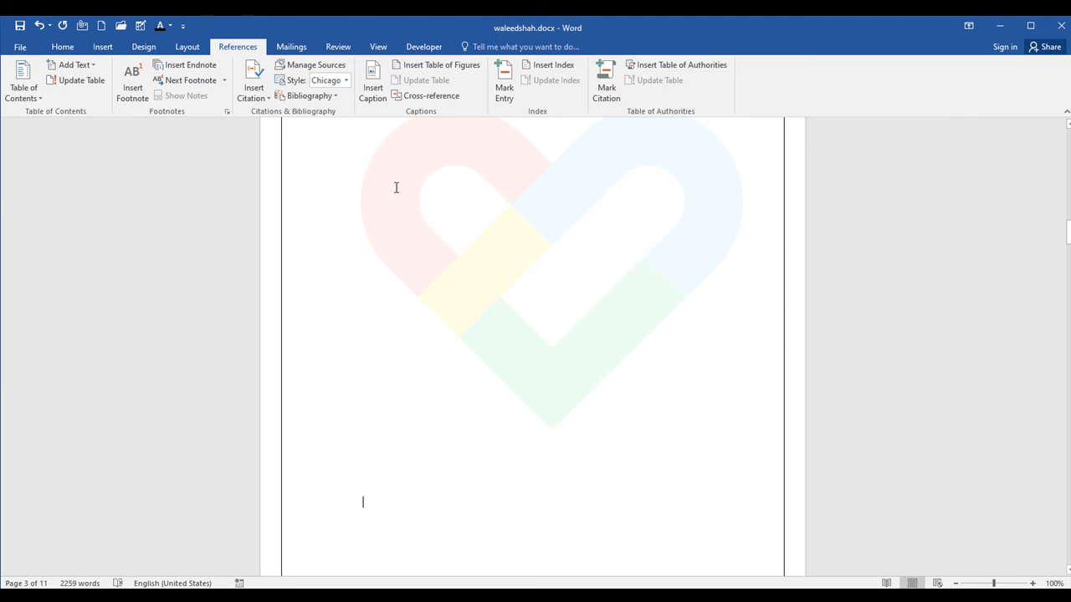
left_click(429, 95)
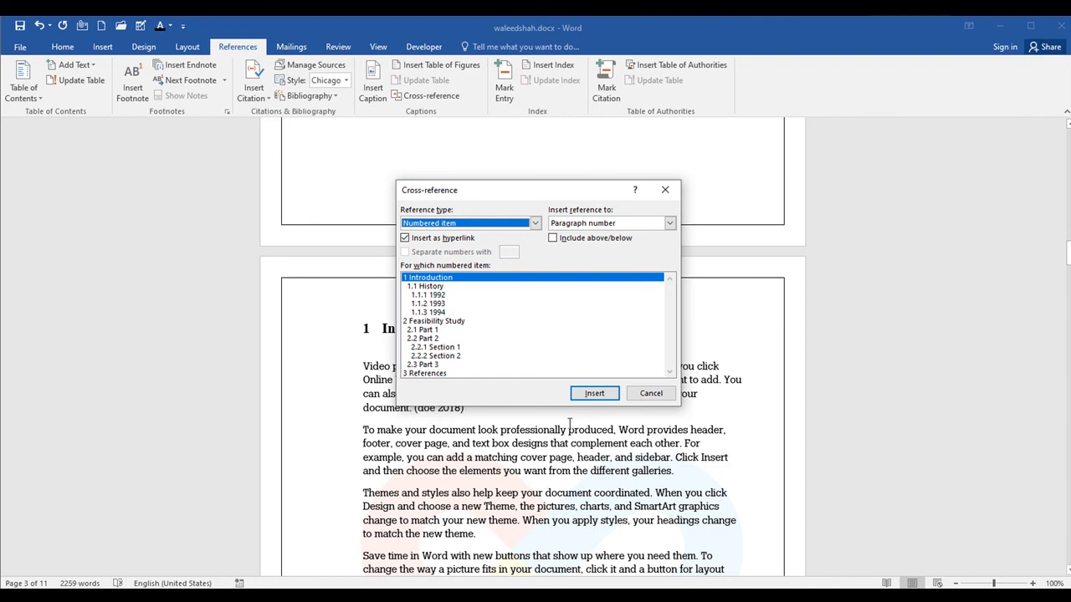
left_click(658, 399)
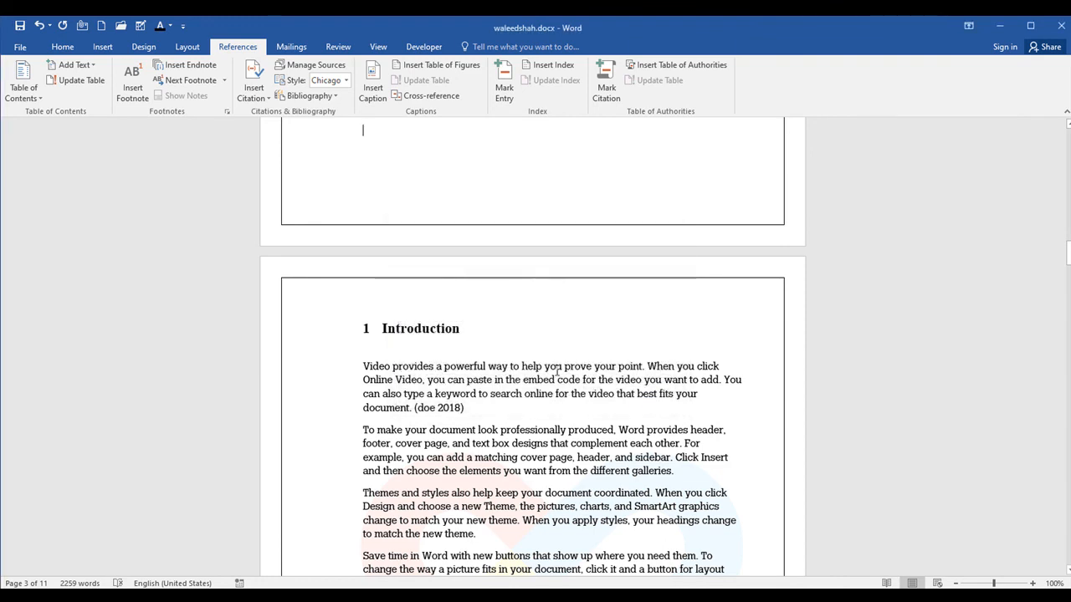
Insert a two-column indented index with the From template format on the empty lines between the table of figures and the Introduction heading
scroll(422, 140, "up", 1)
scroll(423, 140, "up", 1)
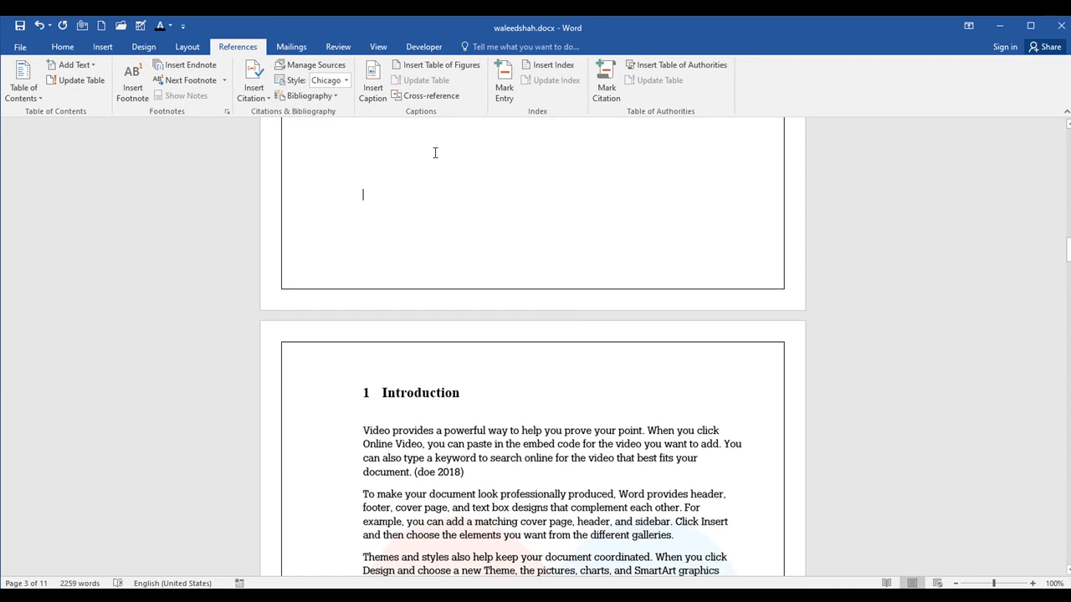
scroll(435, 152, "up", 8)
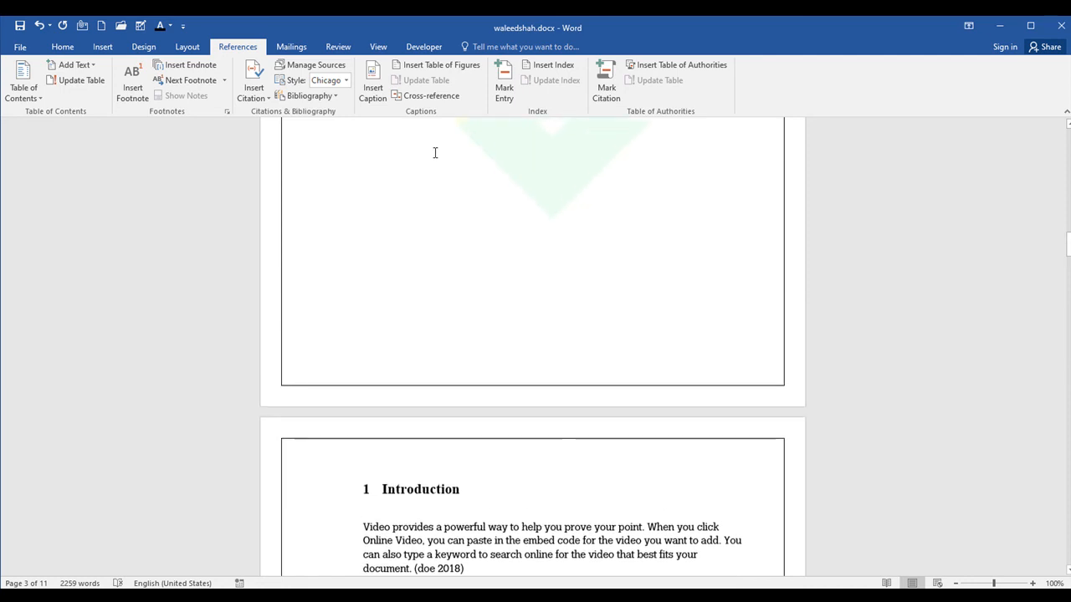
scroll(470, 186, "up", 6)
scroll(535, 110, "up", 4)
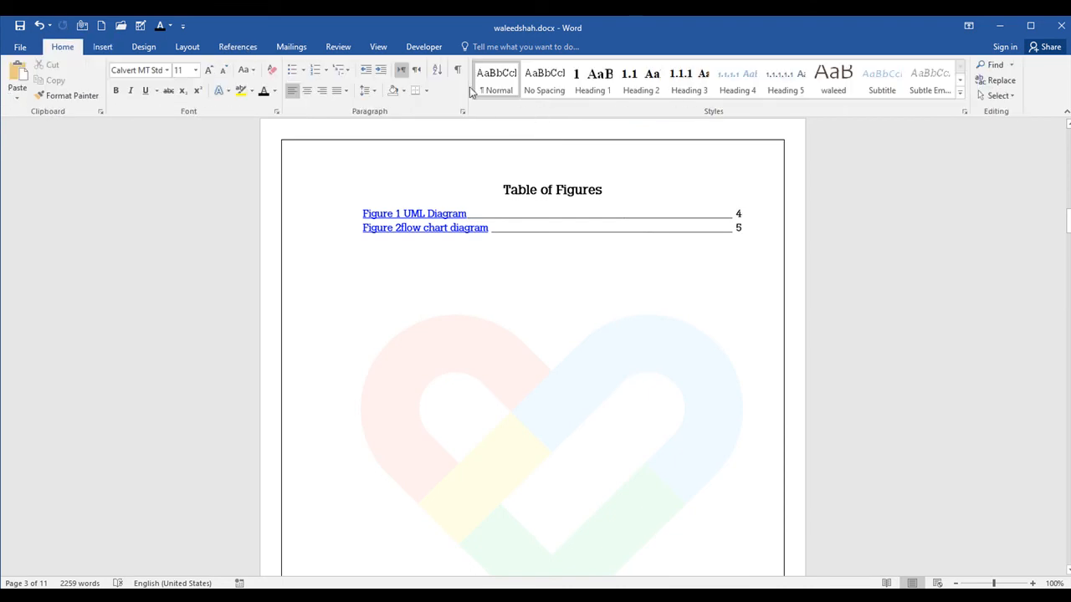
left_click(238, 47)
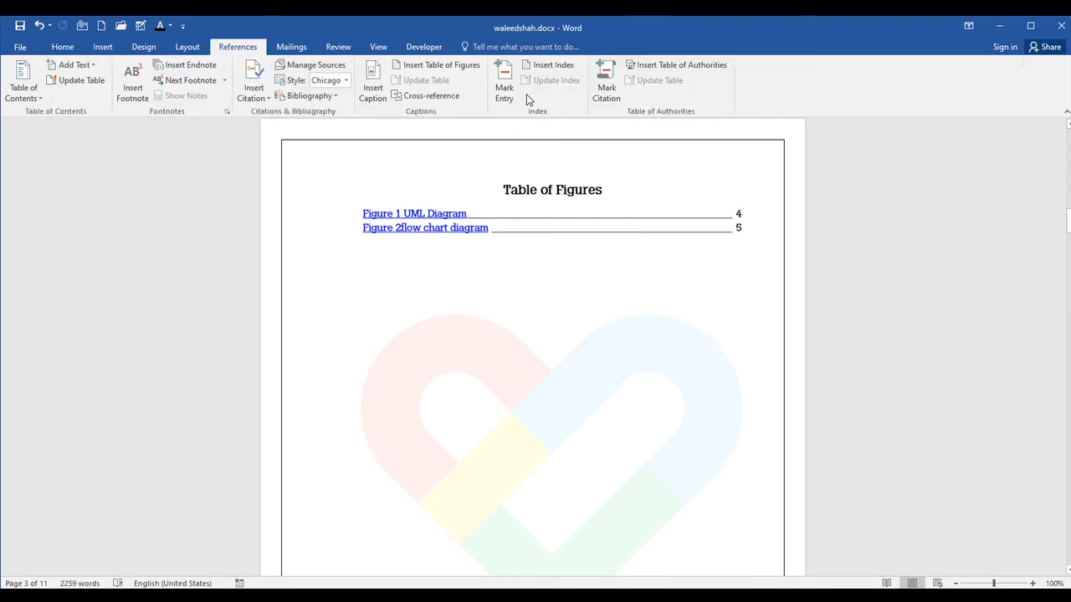
left_click(548, 65)
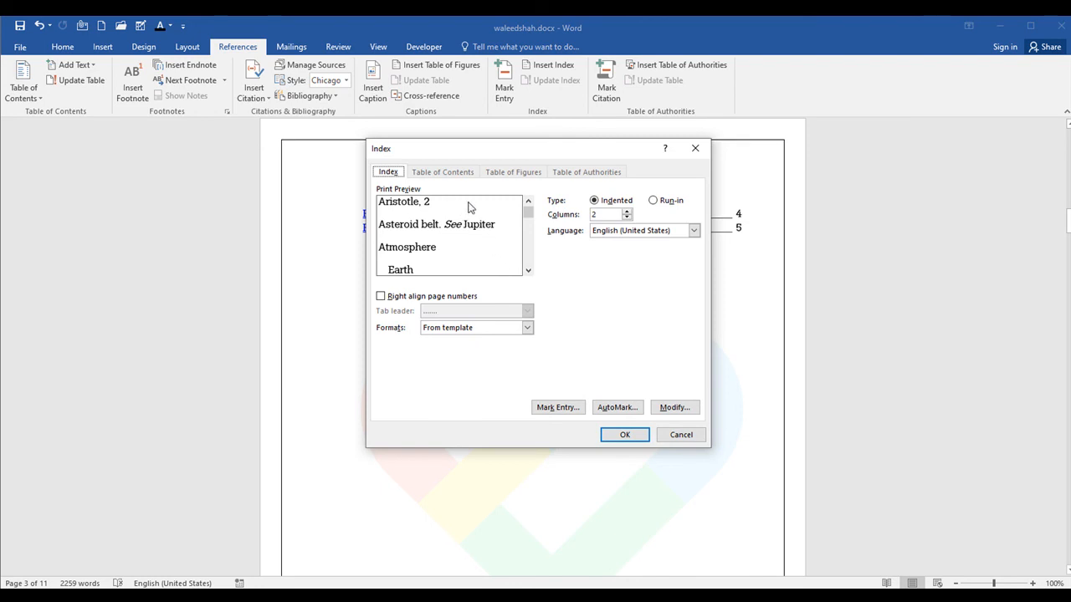
left_click(618, 436)
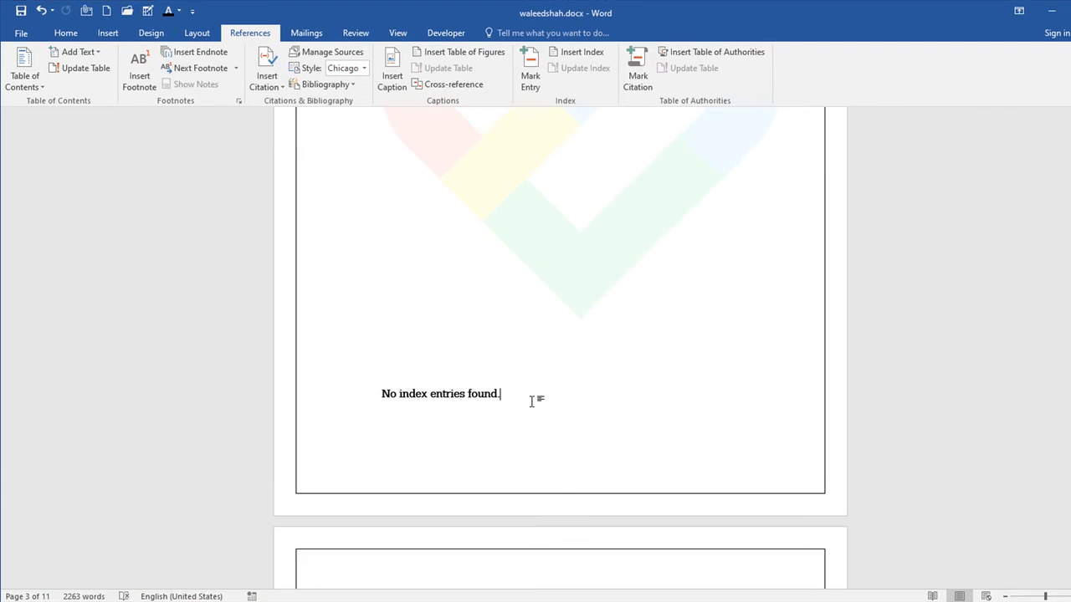
Delete the inserted index paragraph, and undo both the deletion and the index insertion
triple_click(525, 375)
key("Delete")
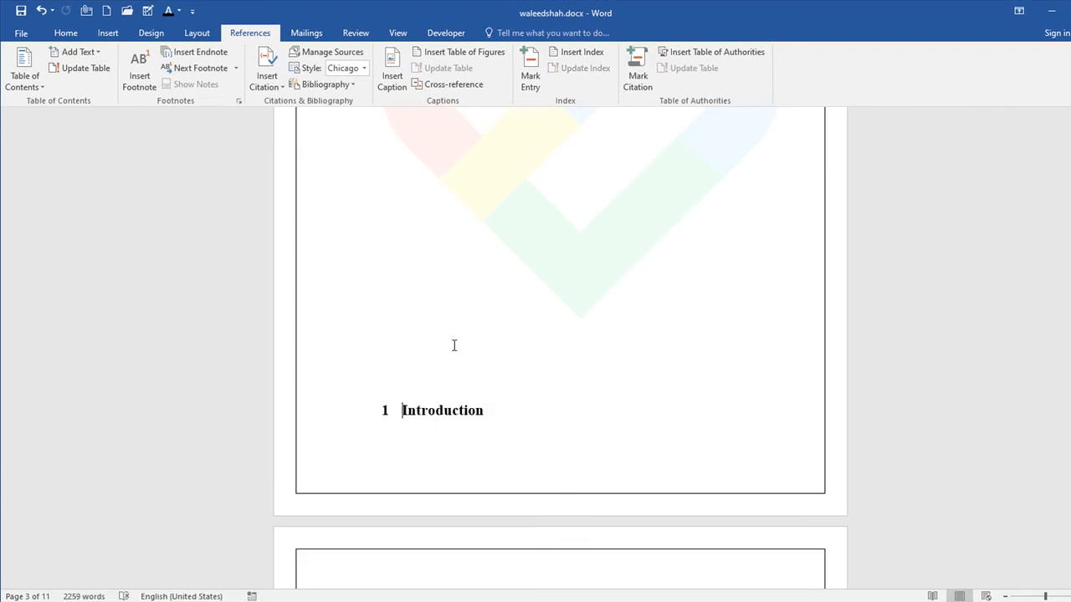
key("ctrl+z")
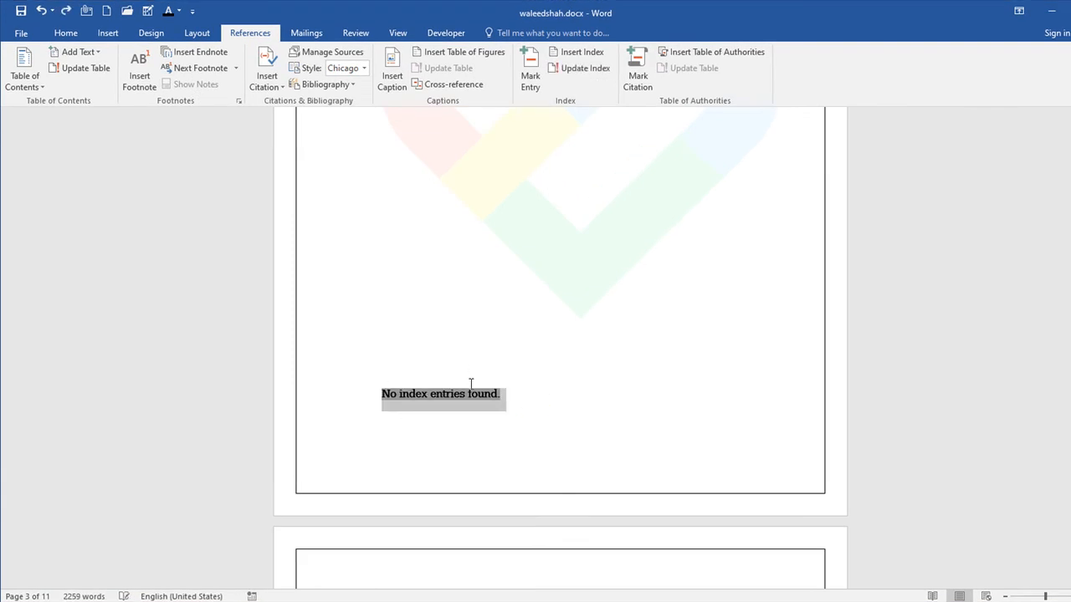
key("ctrl+z")
key("ctrl+z")
scroll(463, 163, "up", 4)
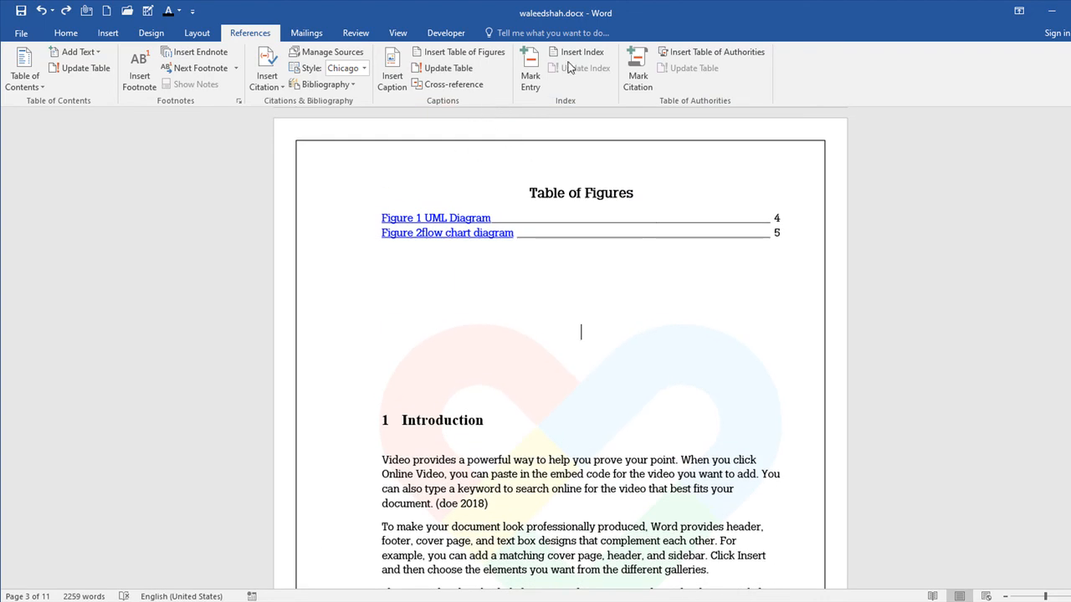
Mark an index entry below the table of figures with main entry "one" and subentry "two", using the current page option
left_click(530, 73)
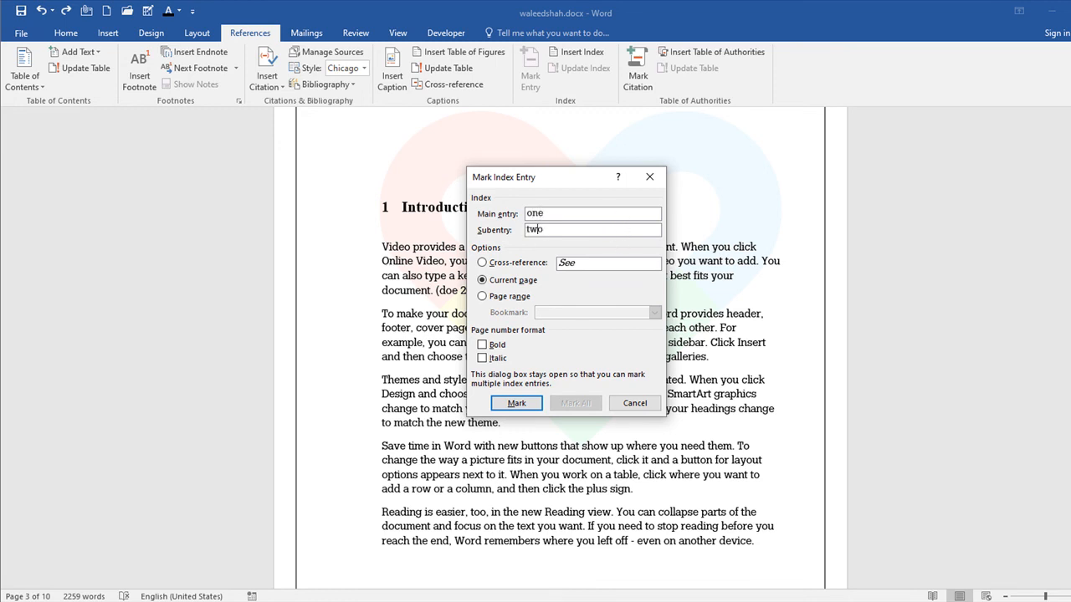
left_click(516, 402)
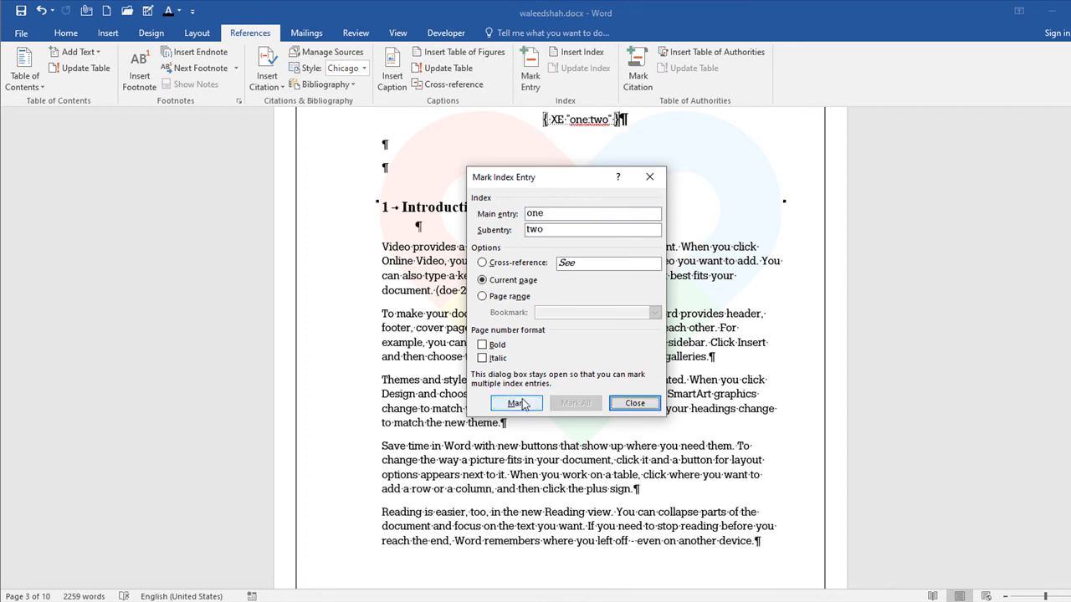
left_click(634, 402)
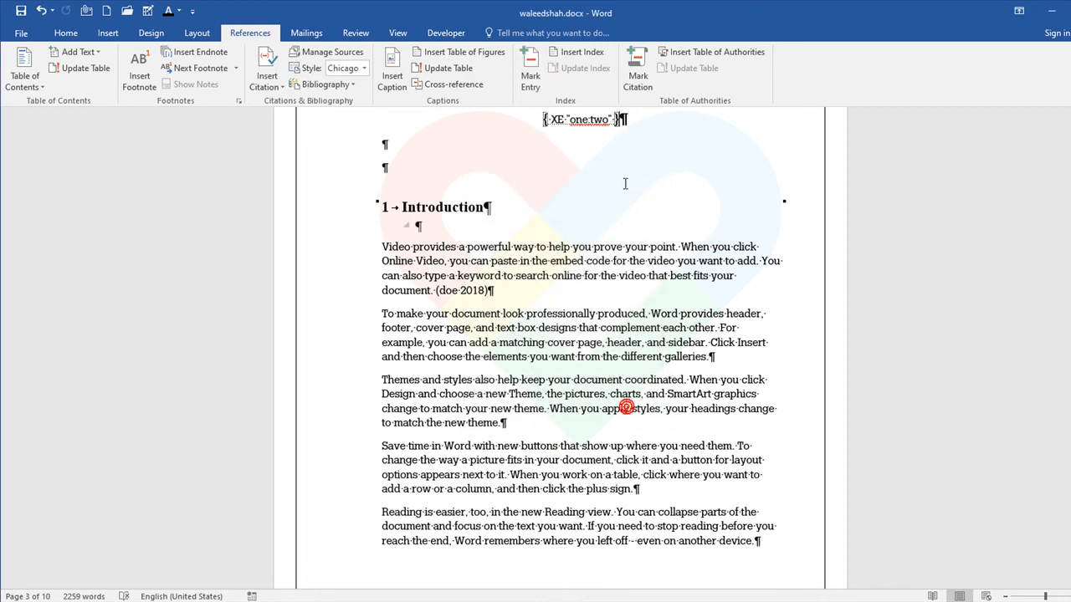
Delete the XE index field, and undo the recent edits back to the unformatted "Table of Figures" title
left_click_drag(646, 131, 458, 127)
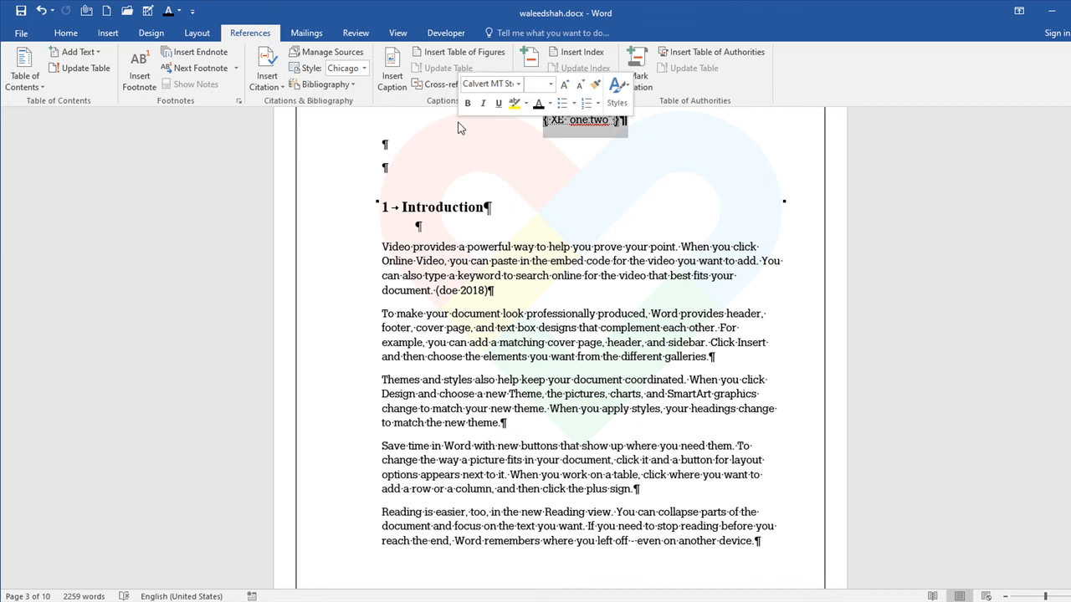
key("Delete")
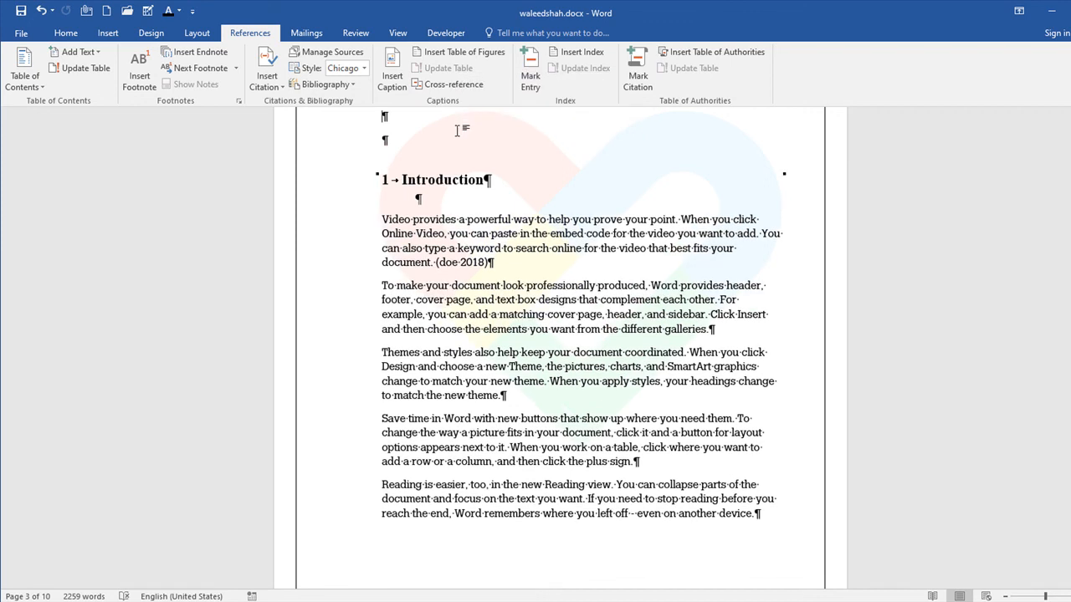
key("ctrl+z")
key("ctrl+z")
key("ctrl+z")
key("ctrl+z")
key("ctrl+z")
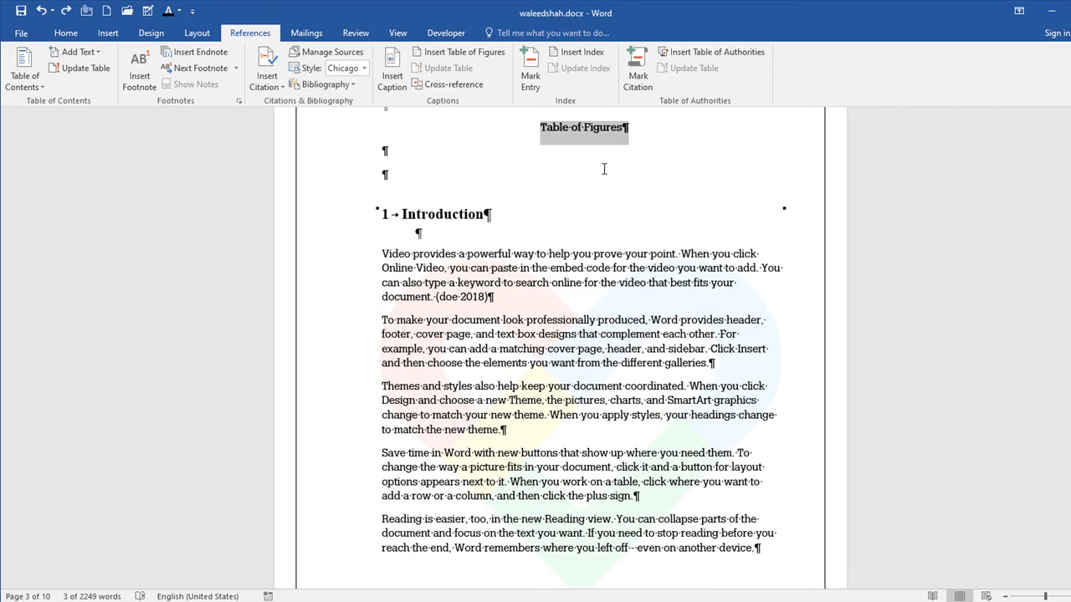
left_click(400, 215)
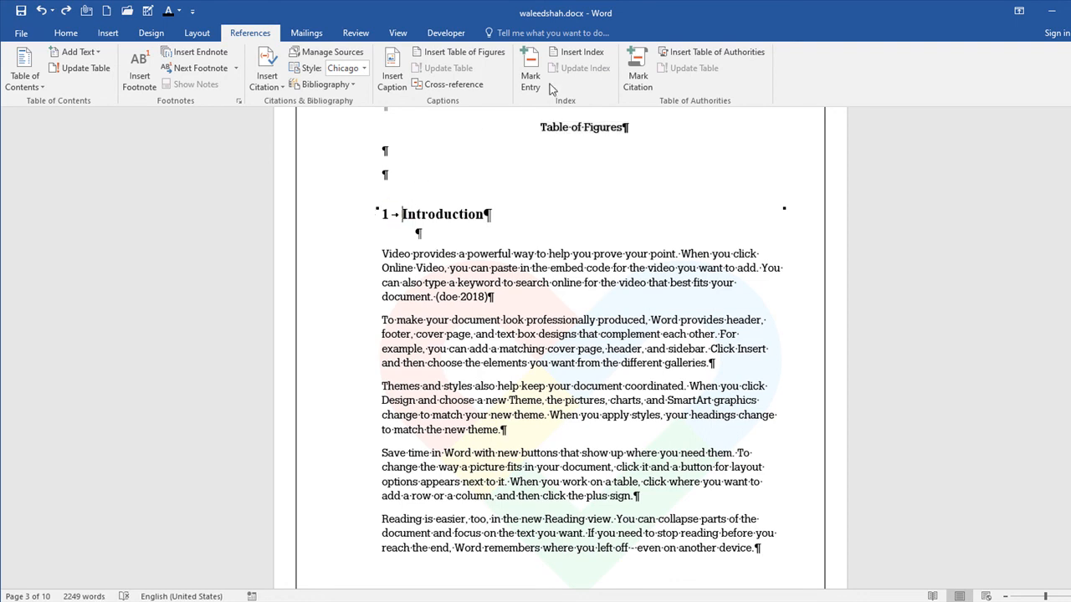
scroll(484, 285, "down", 2)
scroll(484, 284, "up", 3)
scroll(483, 283, "up", 5)
scroll(569, 318, "down", 2)
left_click_drag(644, 297, 404, 282)
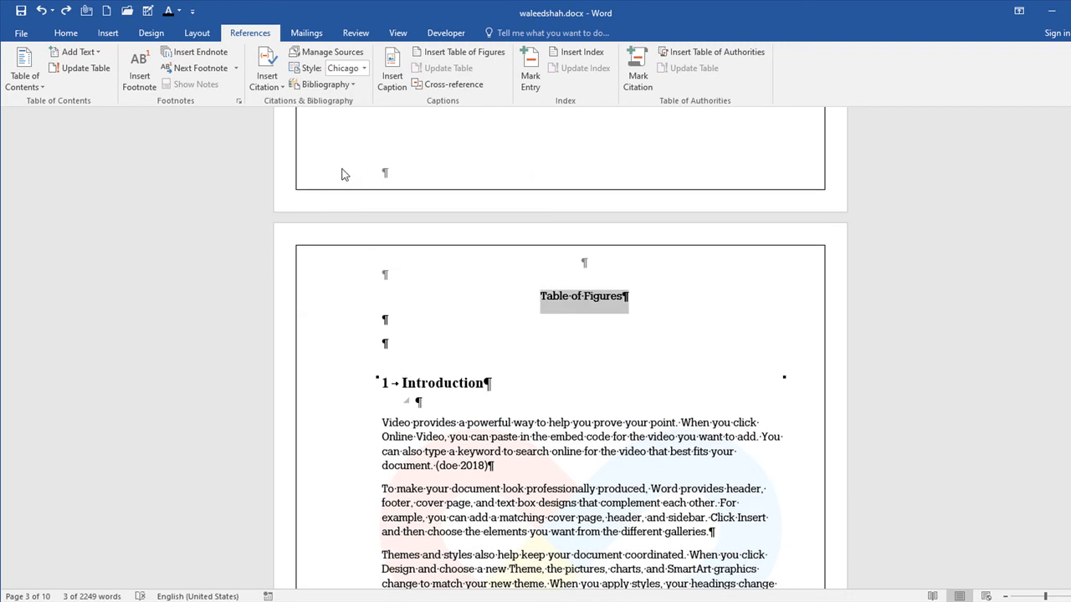
Insert a two-column indented index in the Fancy format on the empty line below the "Table of Figures" title
left_click(511, 314)
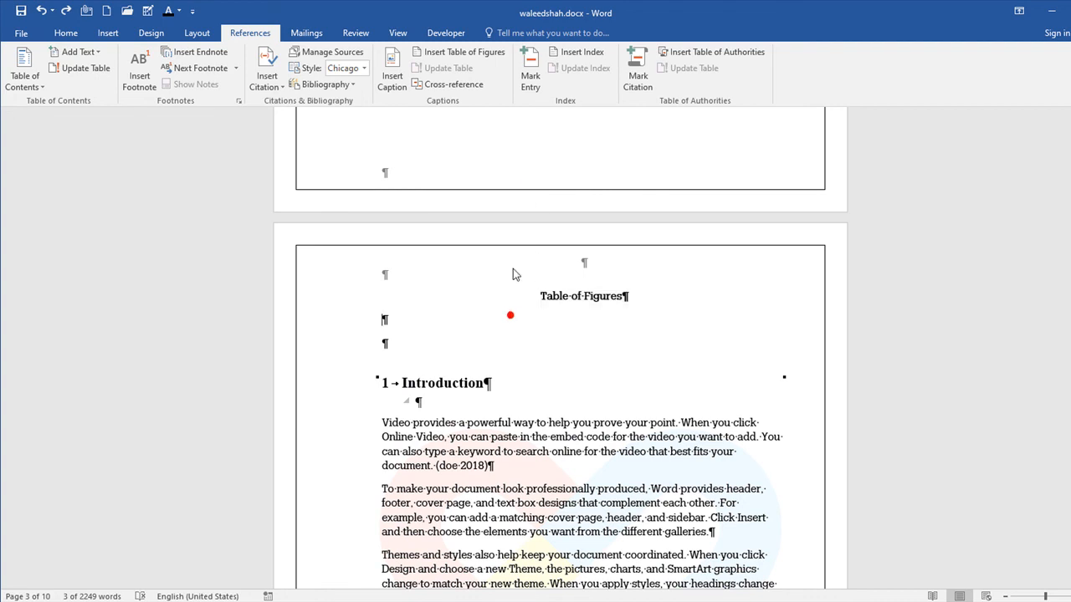
left_click(573, 54)
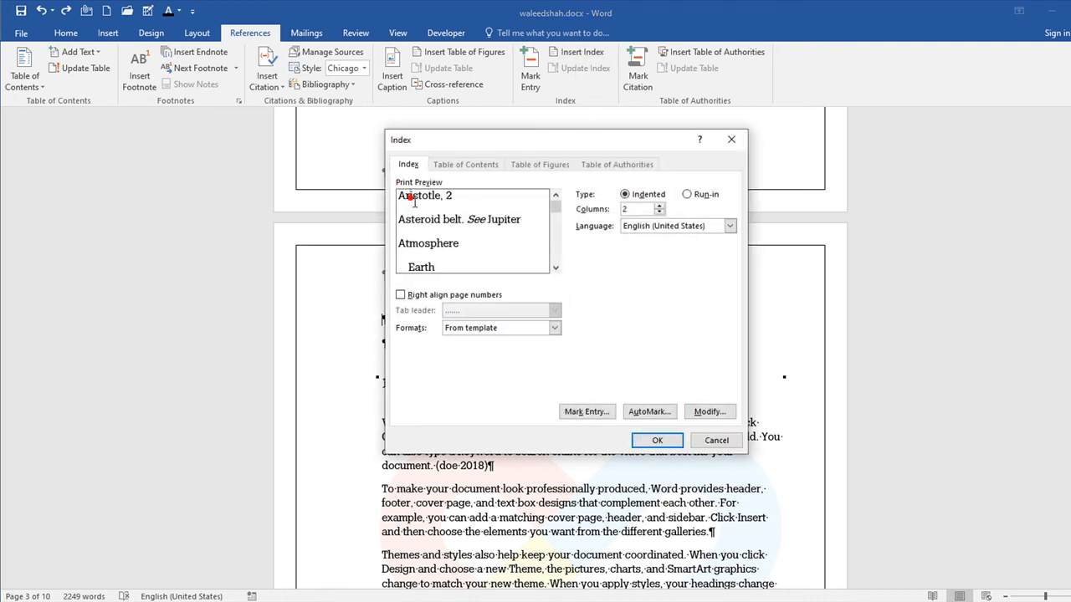
left_click_drag(553, 203, 555, 243)
left_click(535, 331)
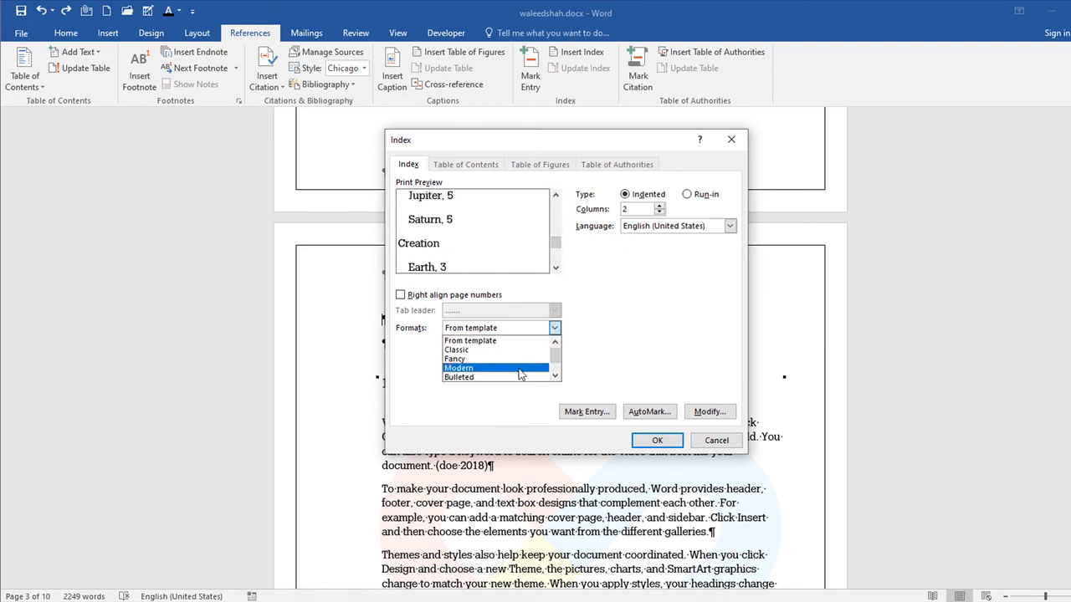
left_click(519, 358)
left_click(657, 441)
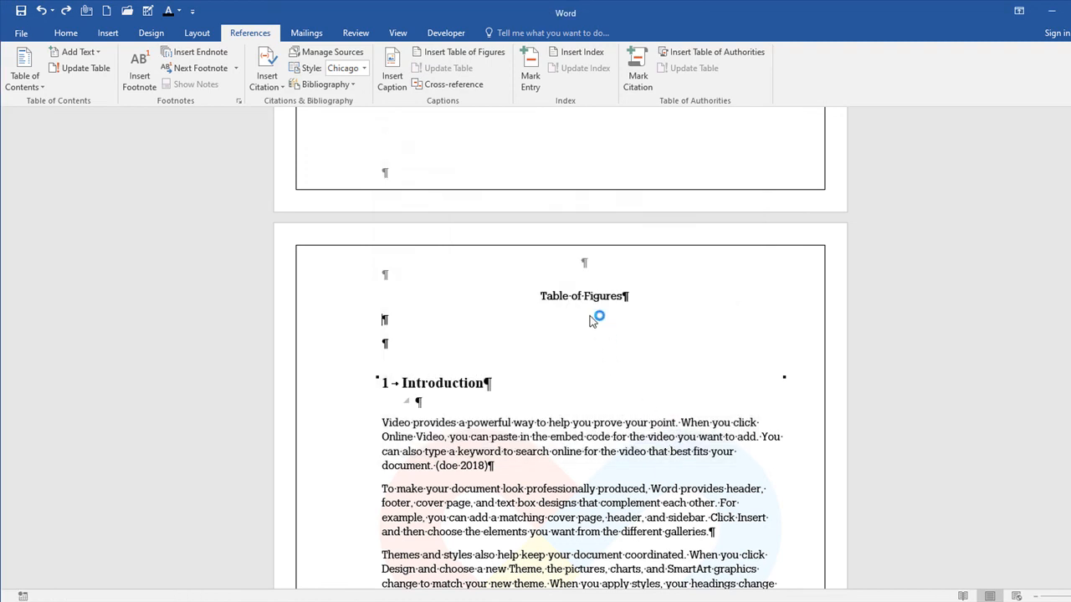
left_click(962, 596)
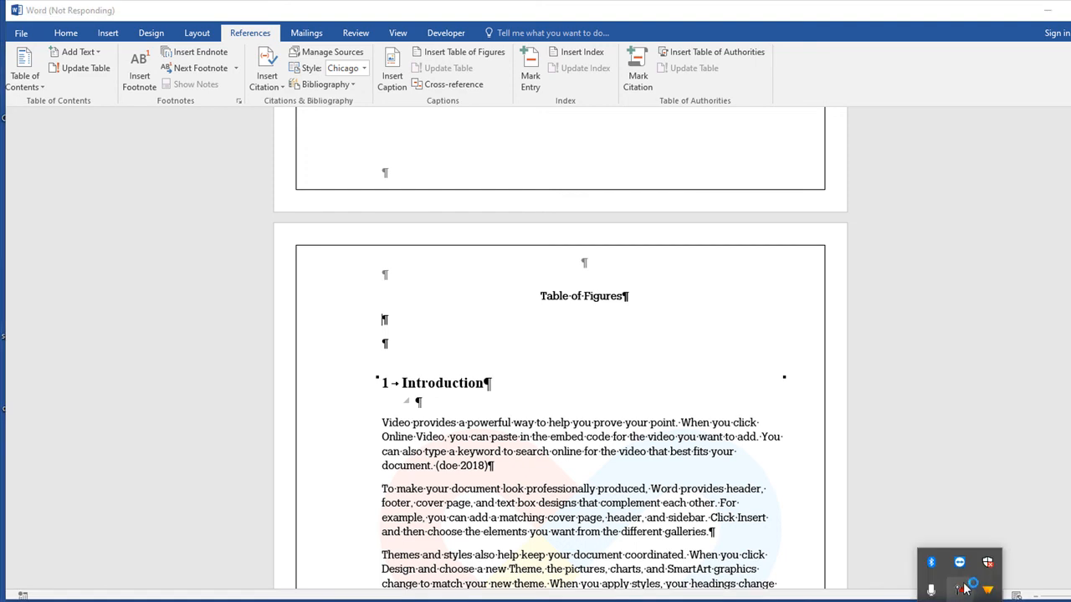